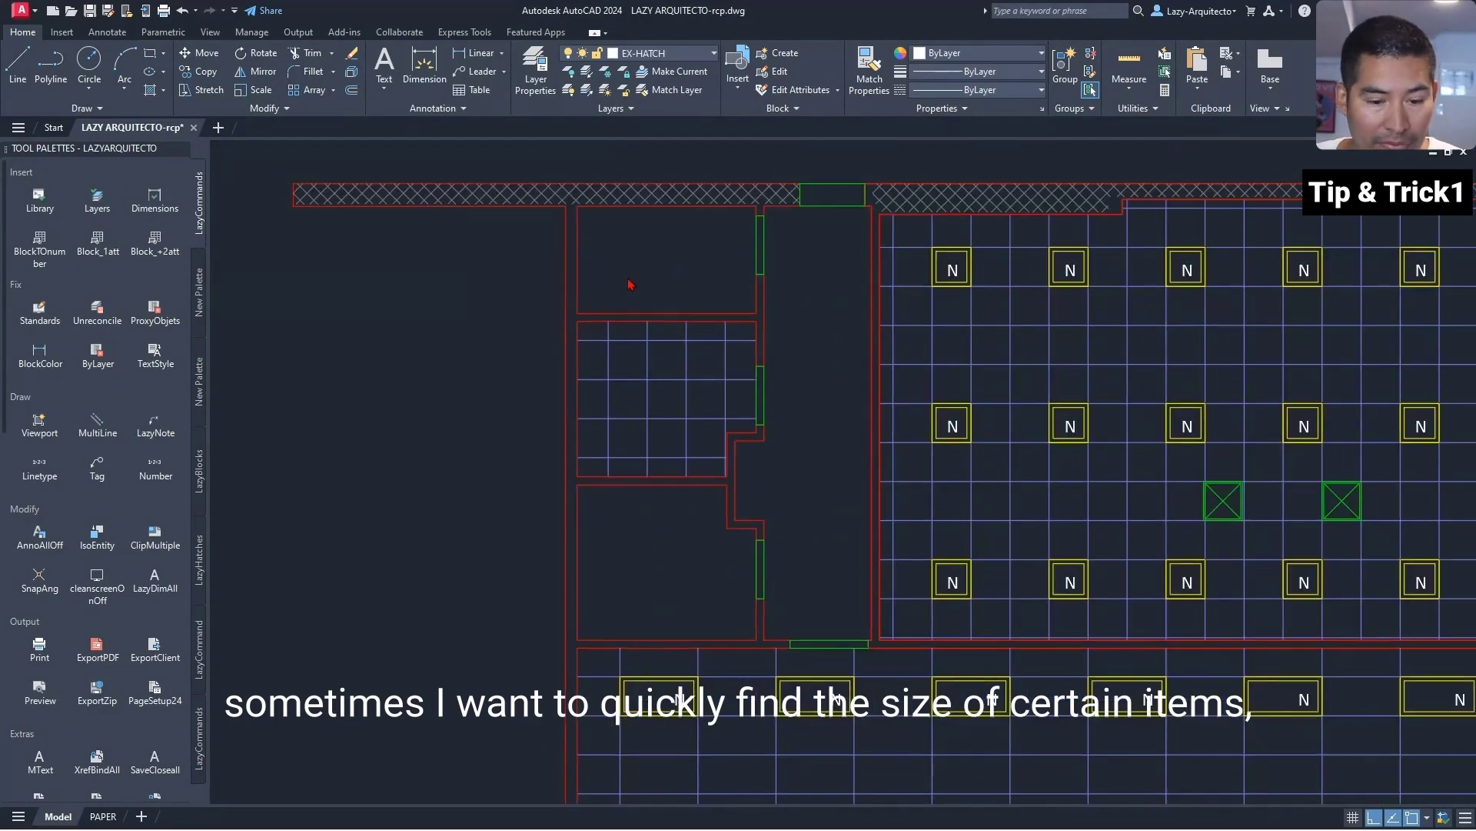
# Step: Measure the height of the small top room along its west wall with a temporary linear dimension, without placing it
pyautogui.scroll(2, 677, 331)
pyautogui.scroll(2, 676, 346)
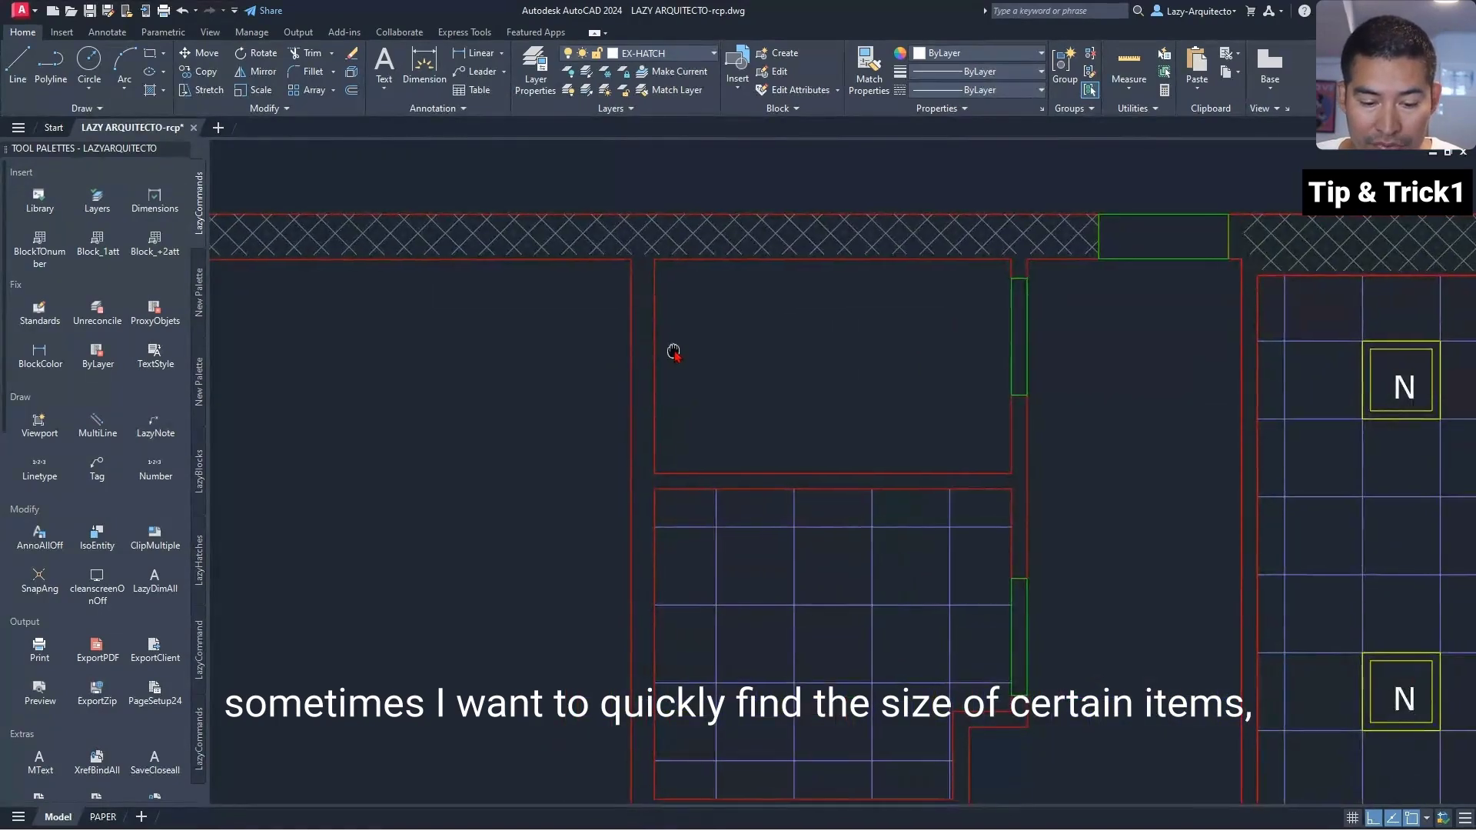
pyautogui.moveTo(674, 352); pyautogui.dragTo(631, 334, button='middle')
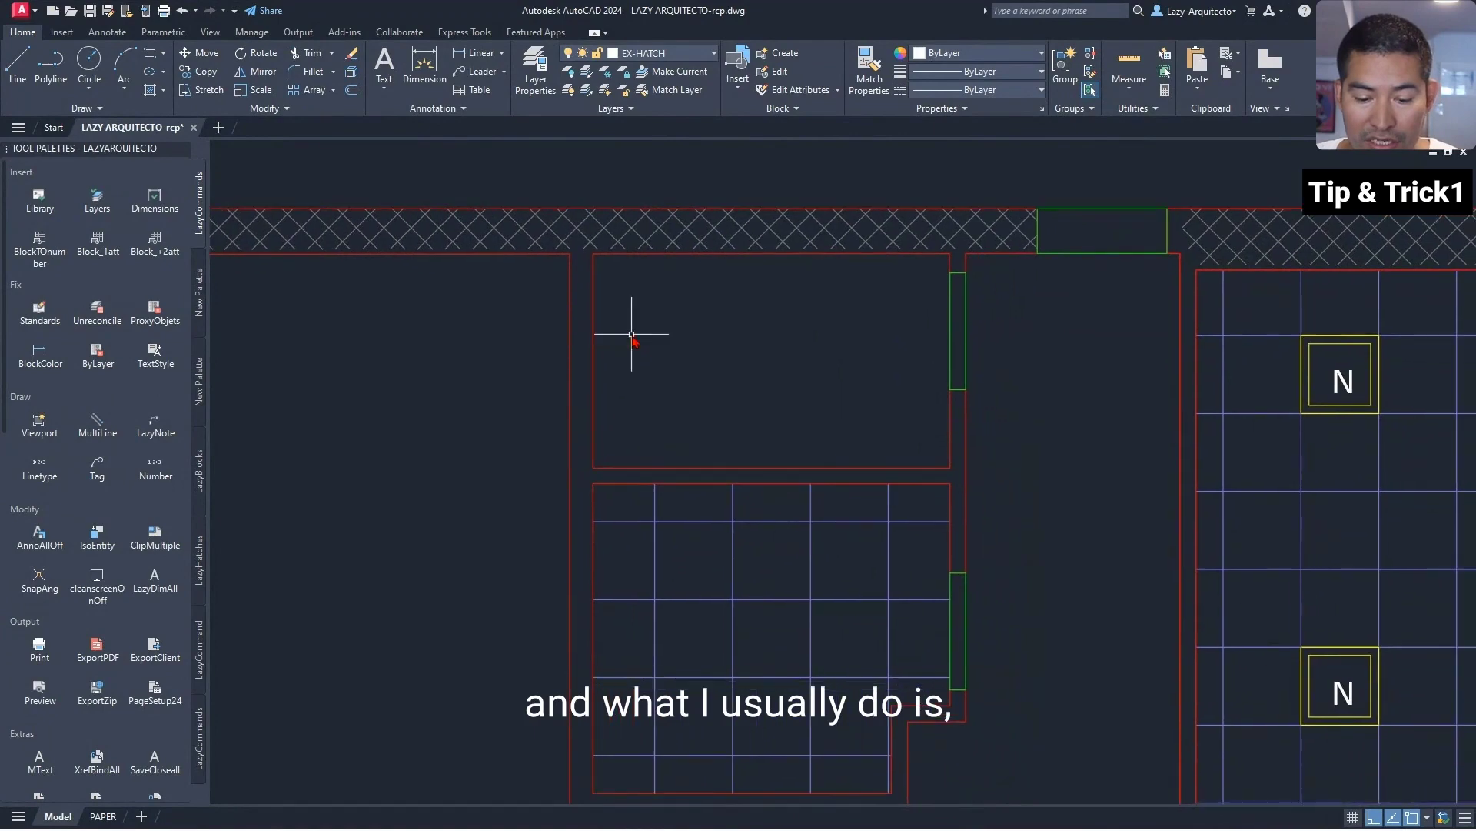
pyautogui.write('DLI')
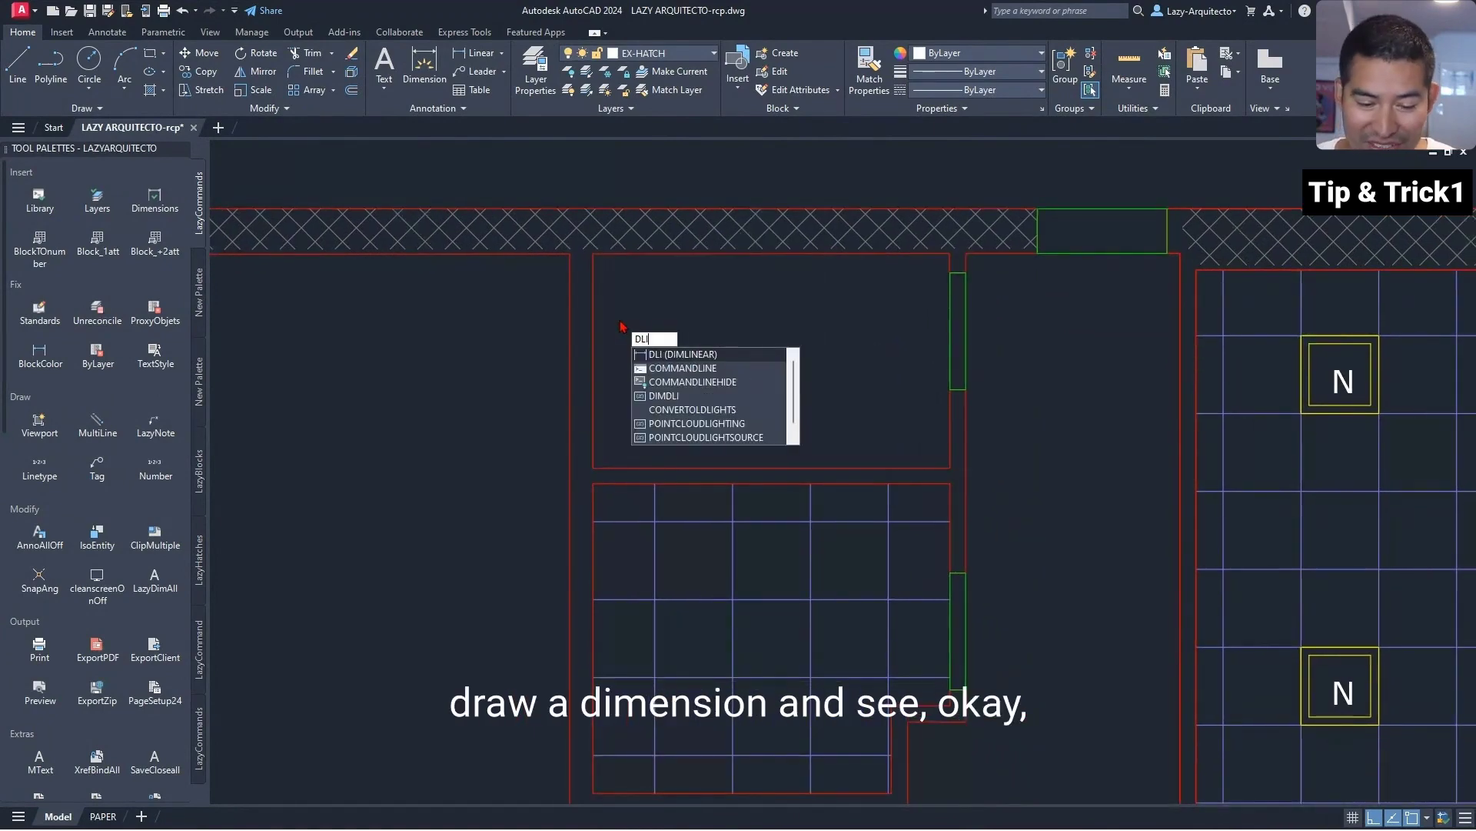
pyautogui.press('Return')
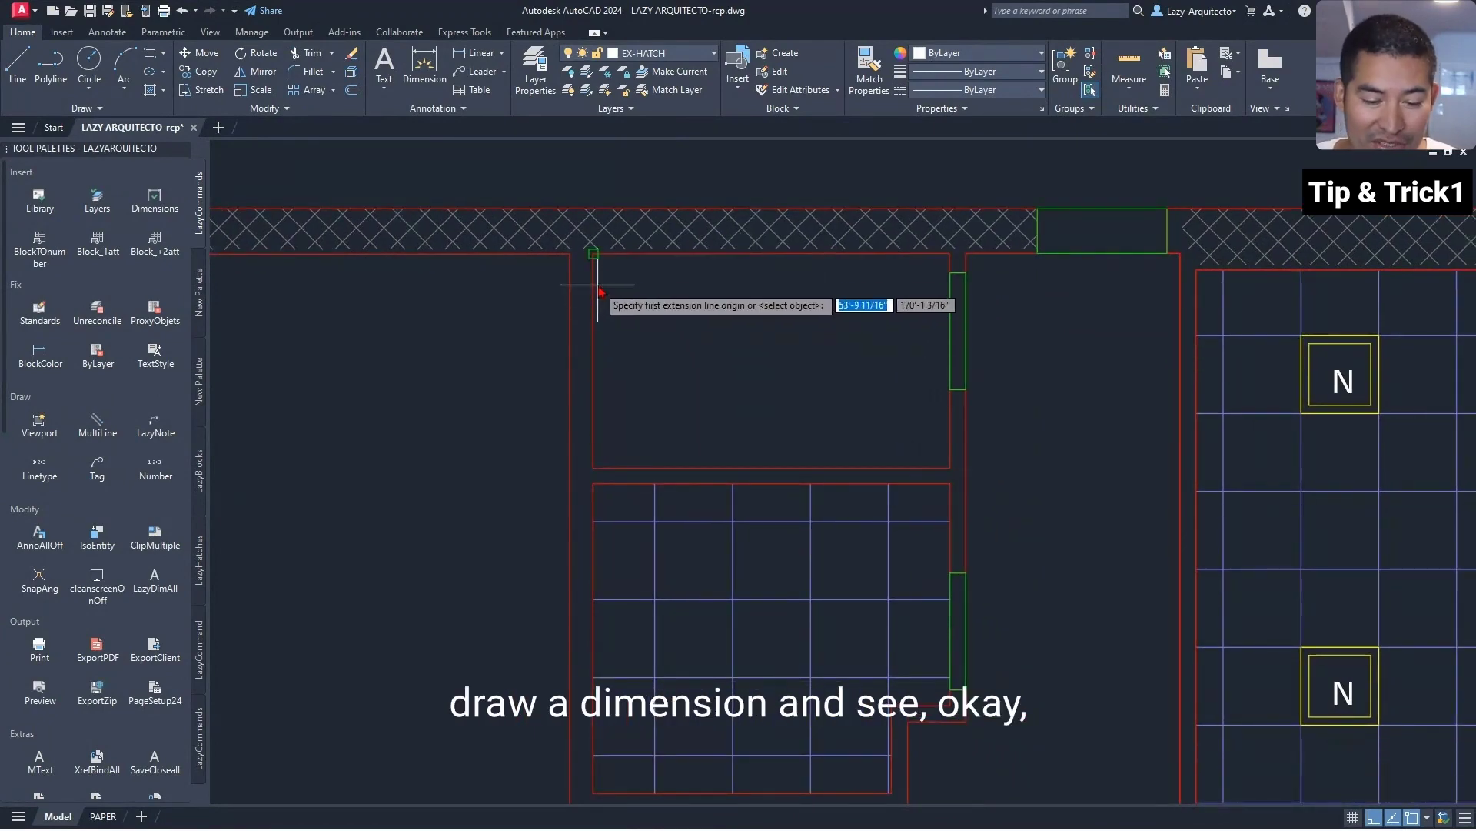
pyautogui.click(593, 254)
pyautogui.click(593, 468)
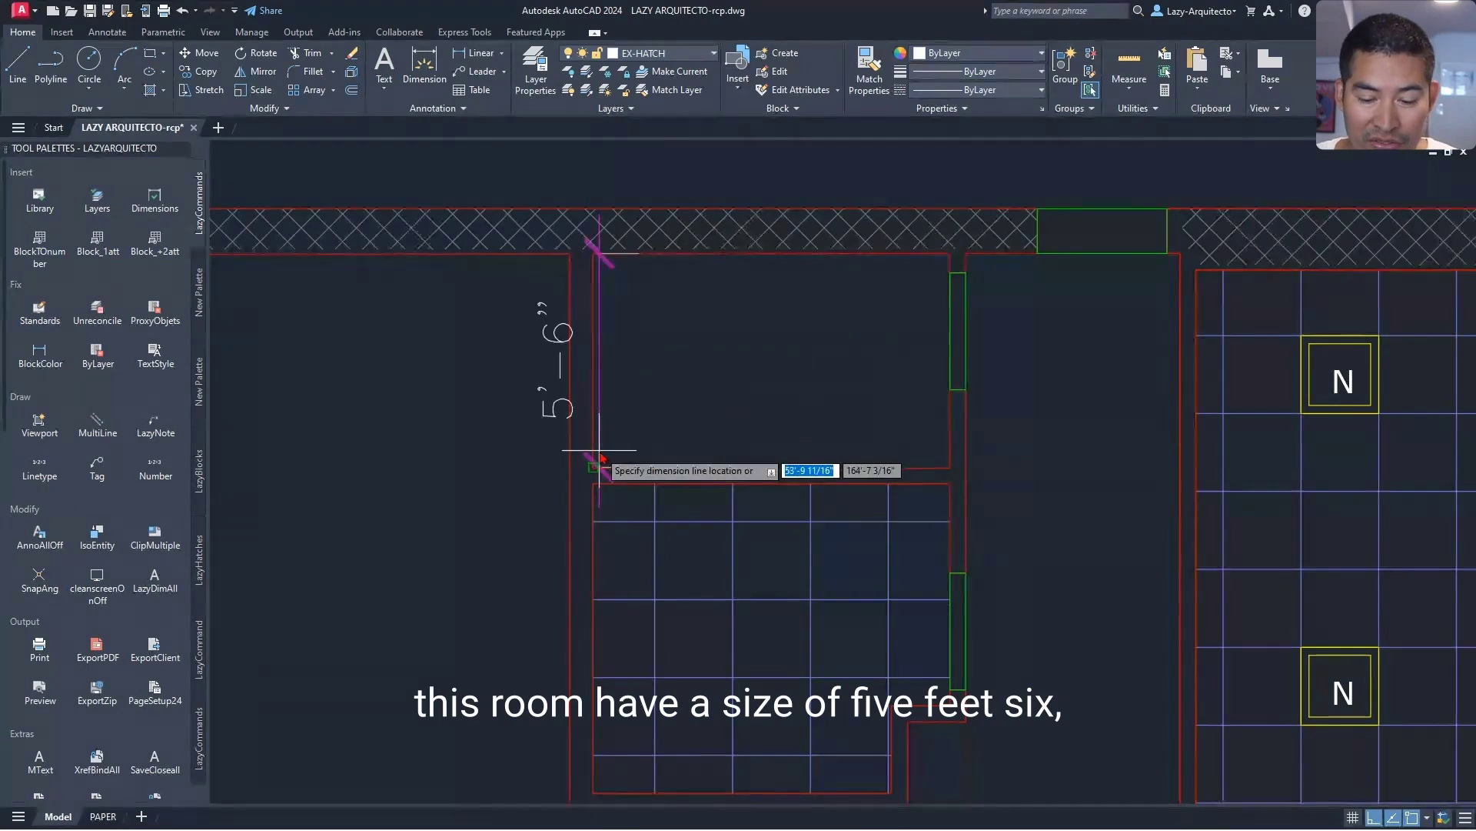
pyautogui.scroll(-2, 730, 401)
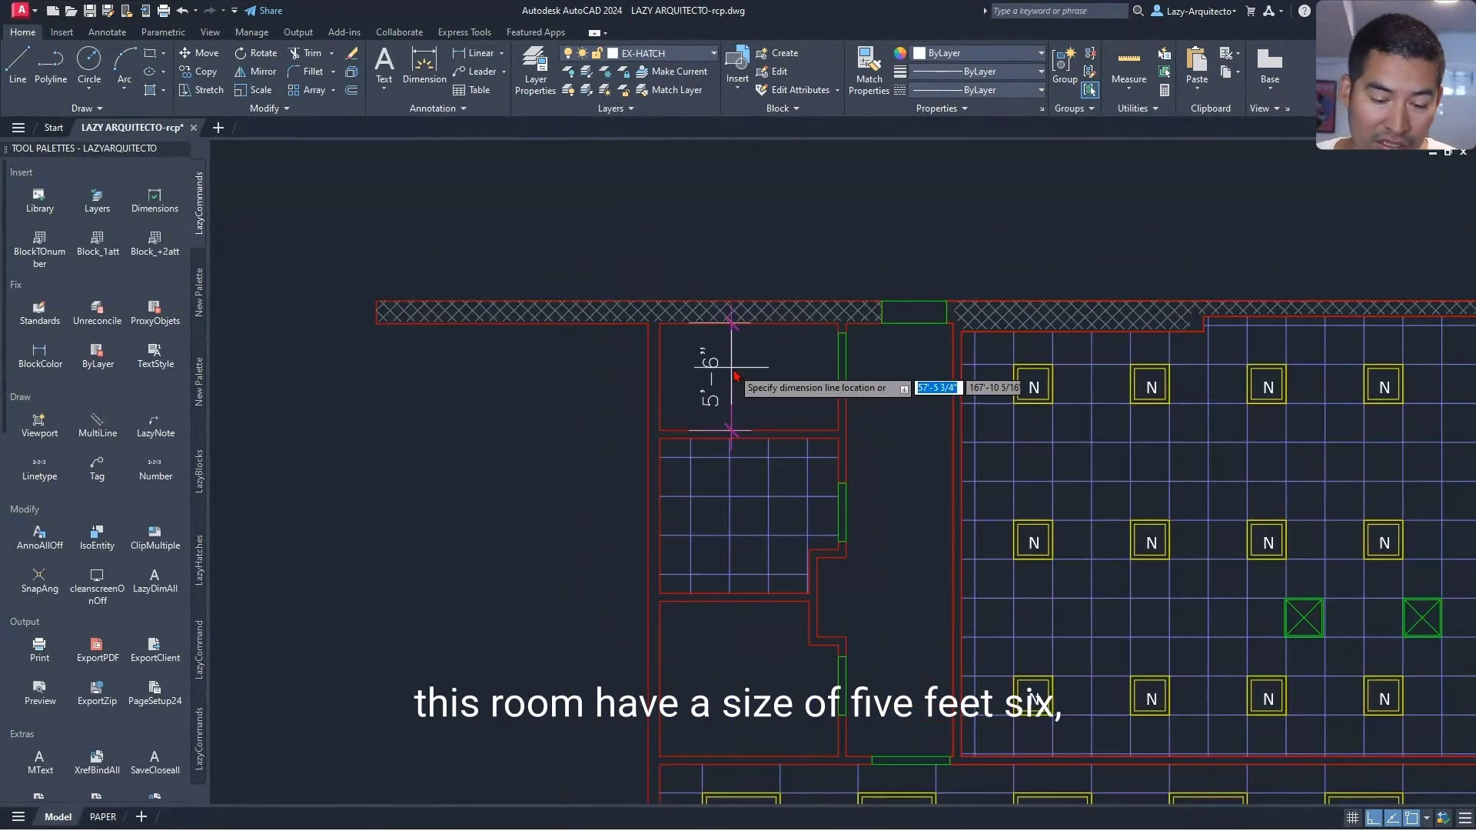
pyautogui.scroll(2, 727, 388)
pyautogui.scroll(-3, 646, 389)
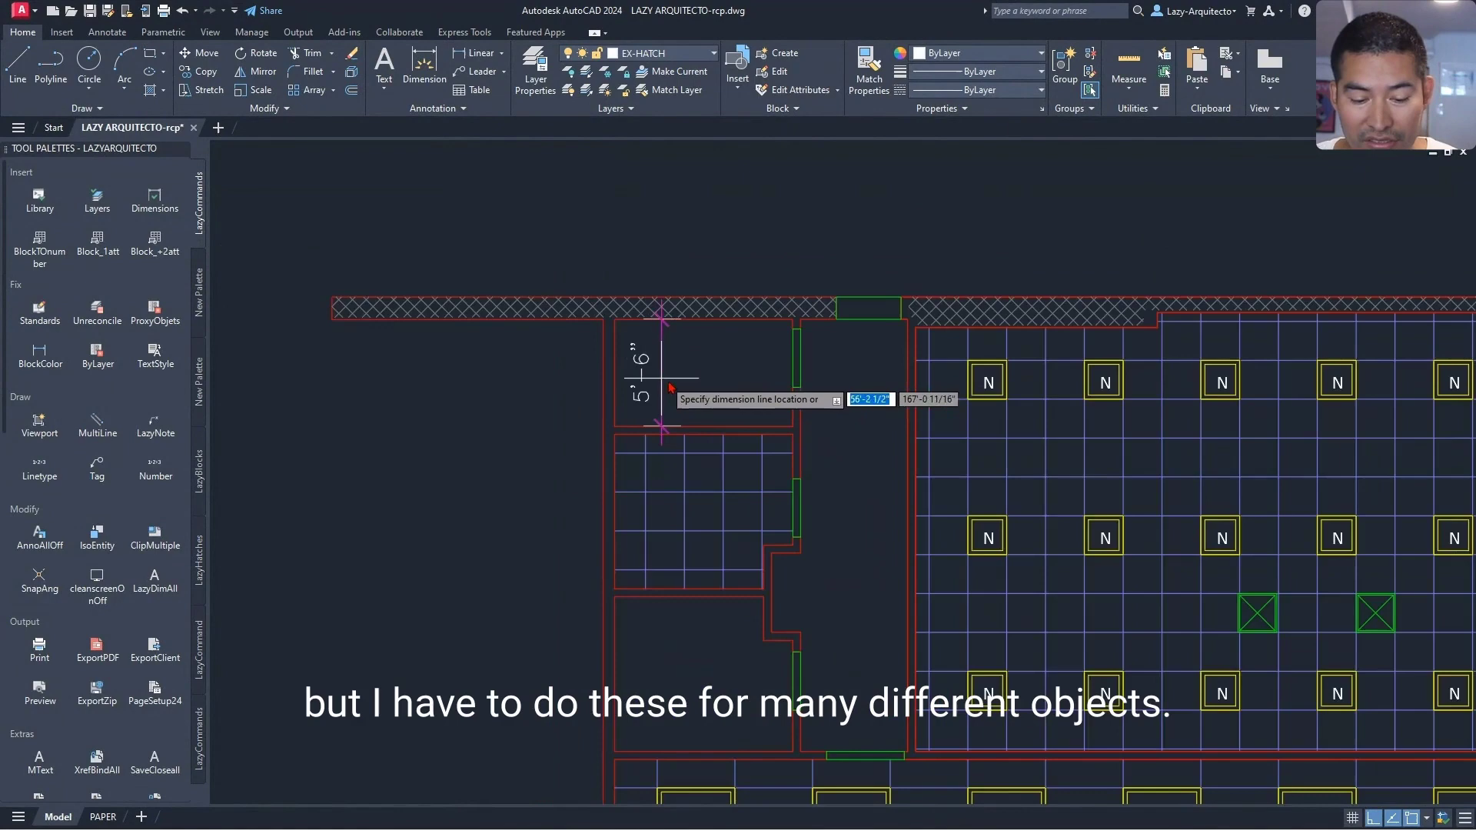
pyautogui.scroll(-1, 675, 372)
pyautogui.press('Escape')
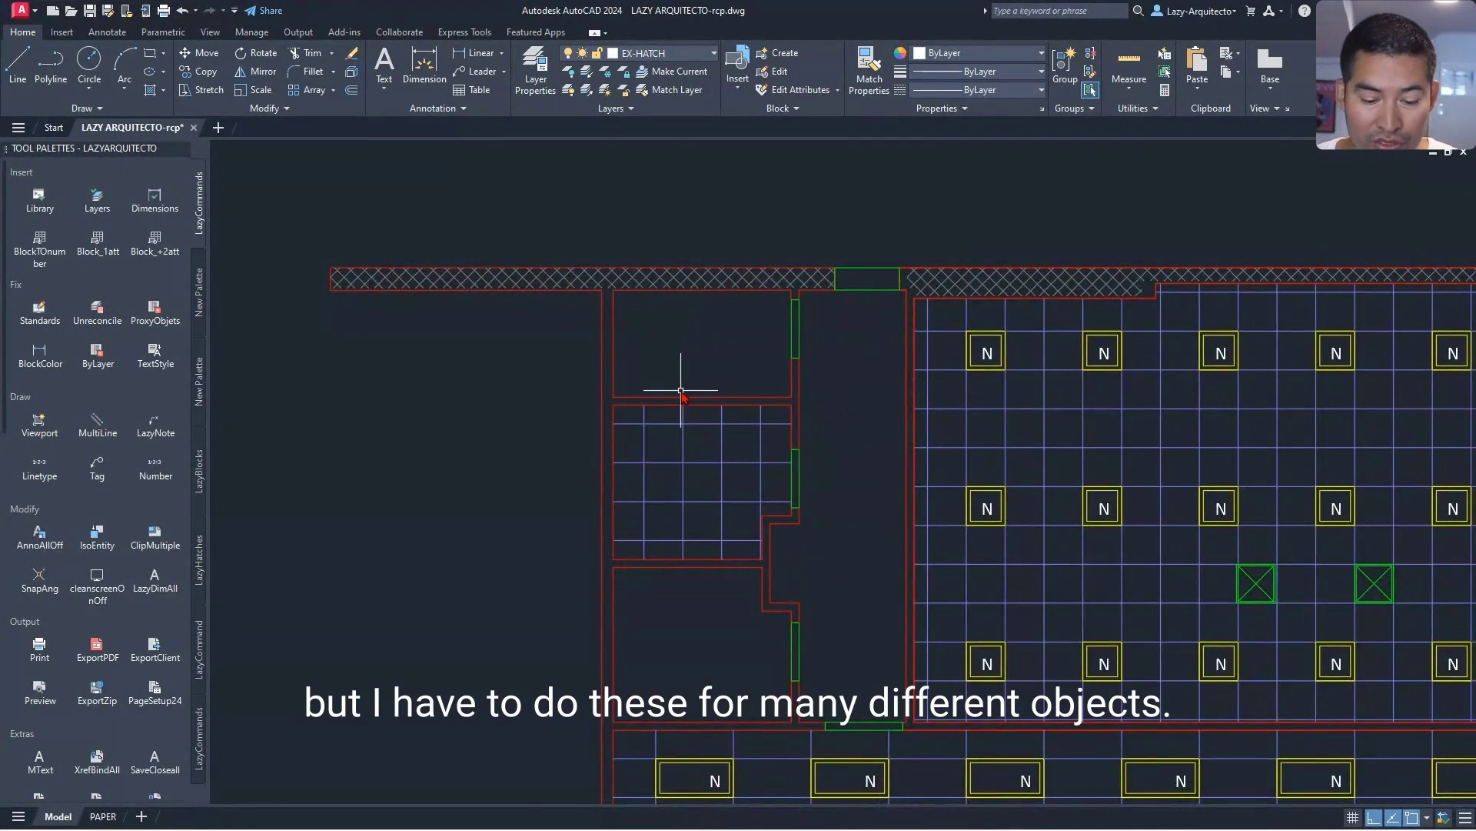
# Step: Turn on Show rollover ToolTips in the display options and apply the change
pyautogui.scroll(2, 684, 400)
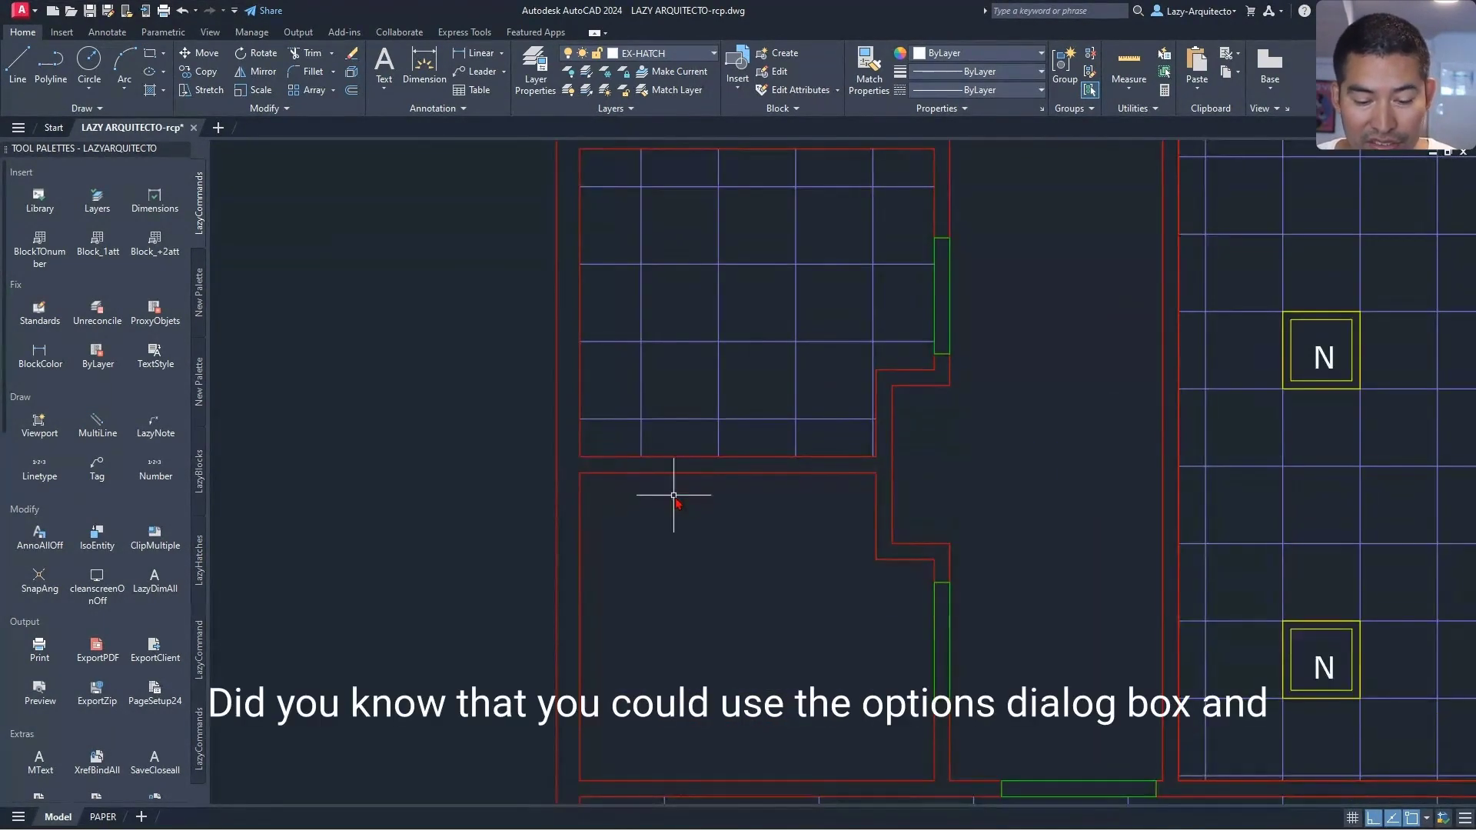
pyautogui.scroll(-4, 684, 453)
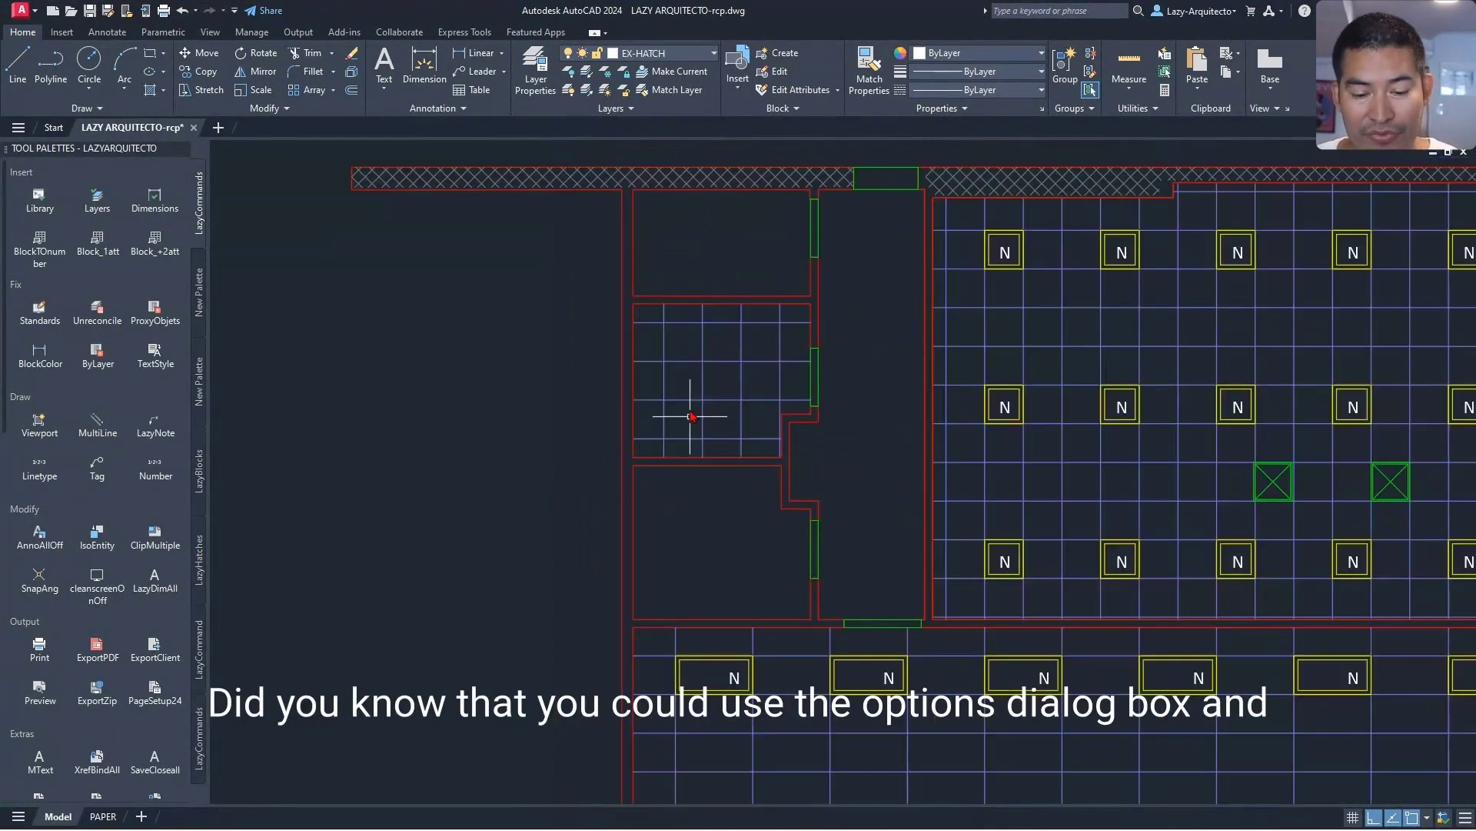
pyautogui.scroll(2, 723, 315)
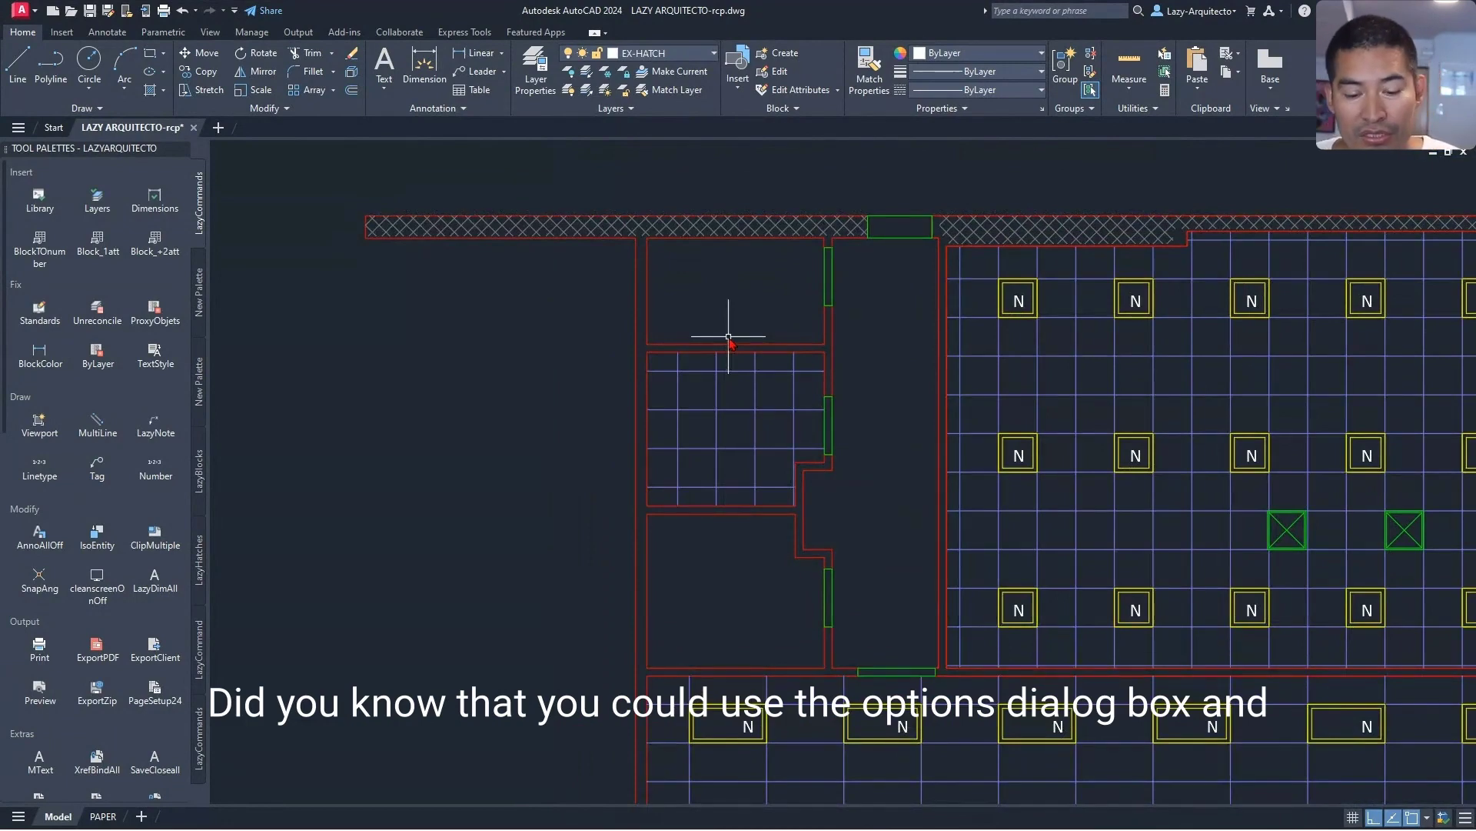
pyautogui.write('OP')
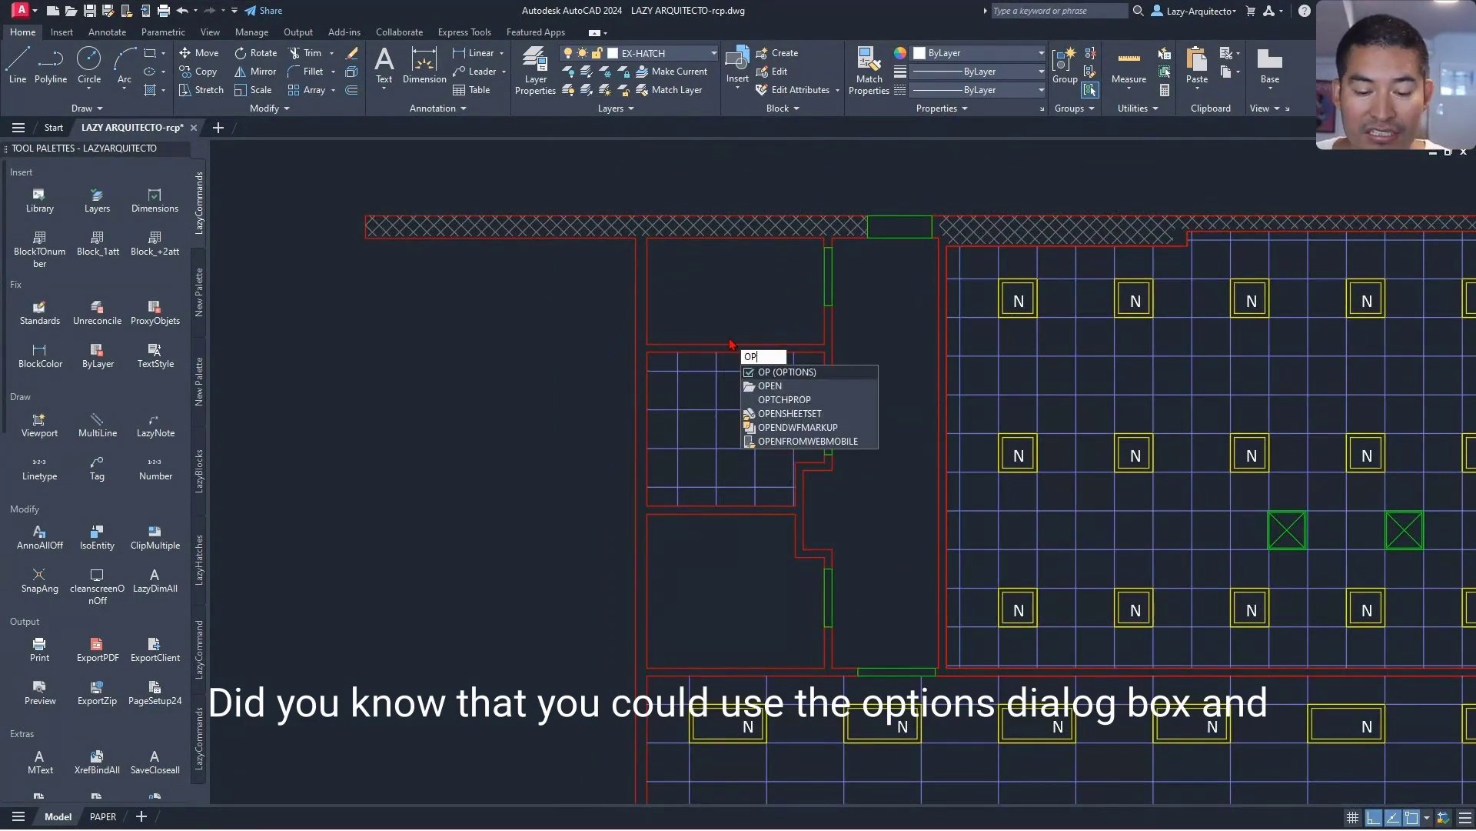
pyautogui.press('Return')
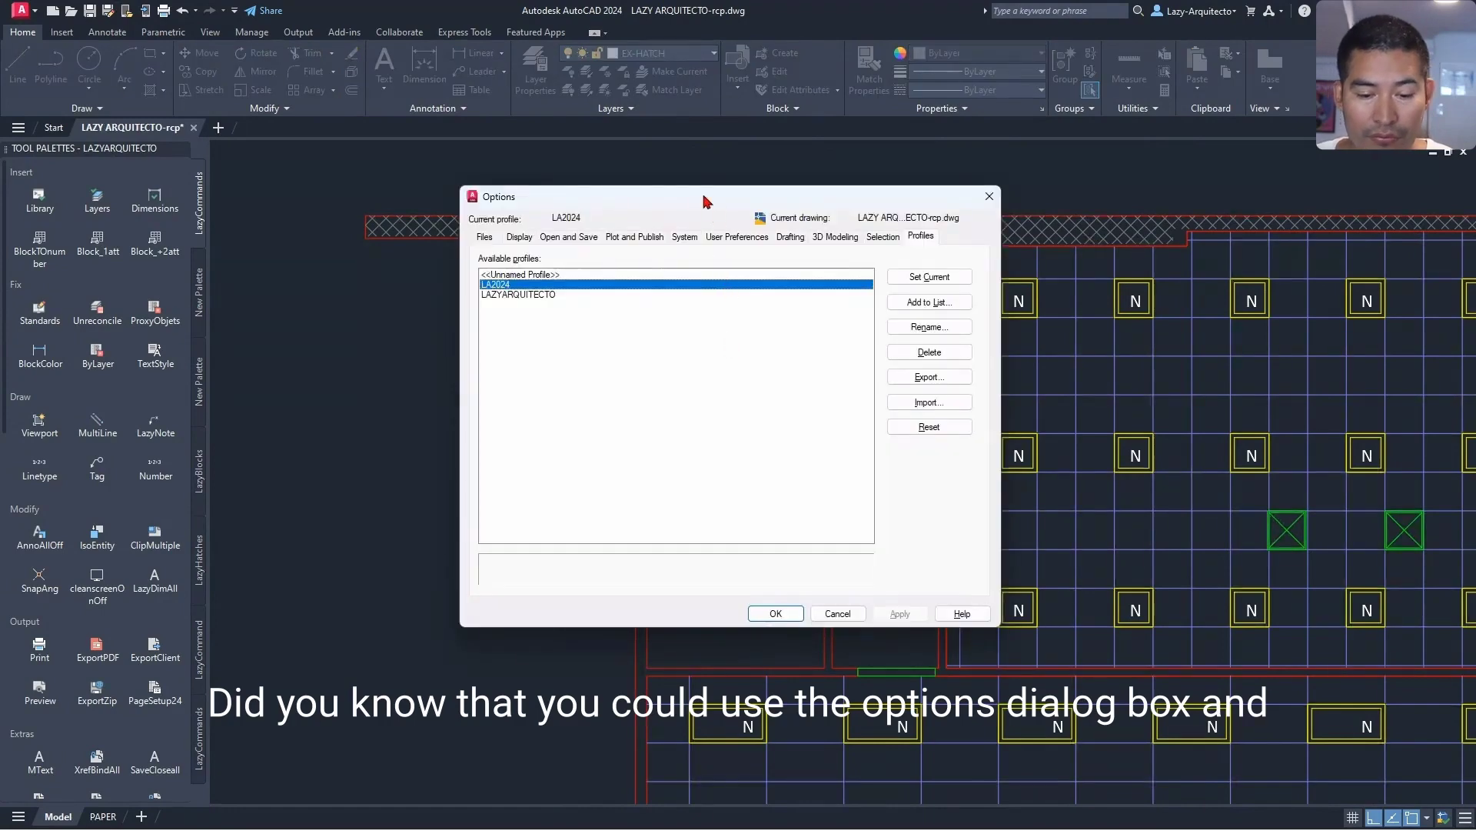
pyautogui.moveTo(706, 202); pyautogui.dragTo(817, 206)
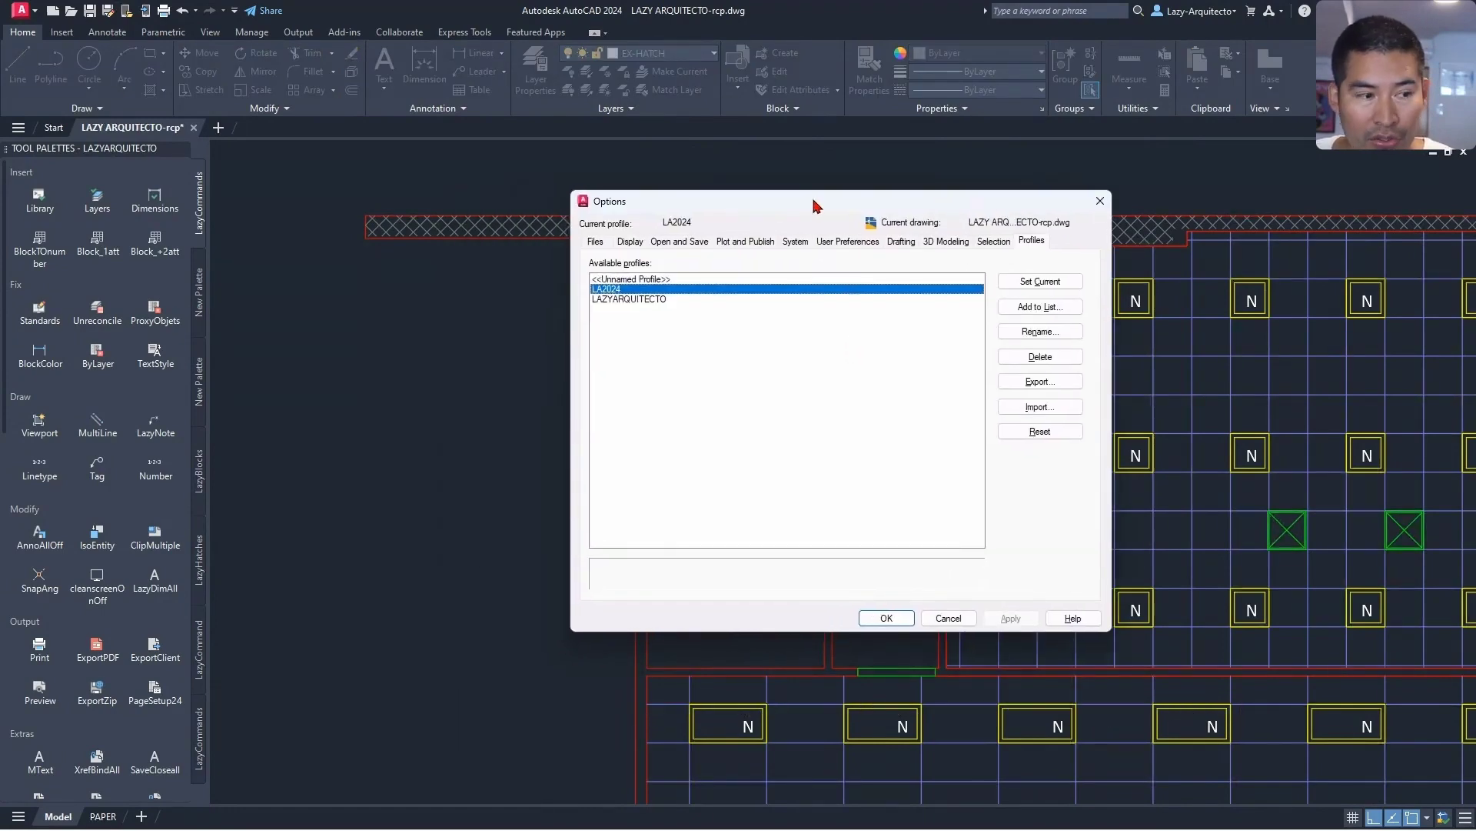
pyautogui.click(640, 244)
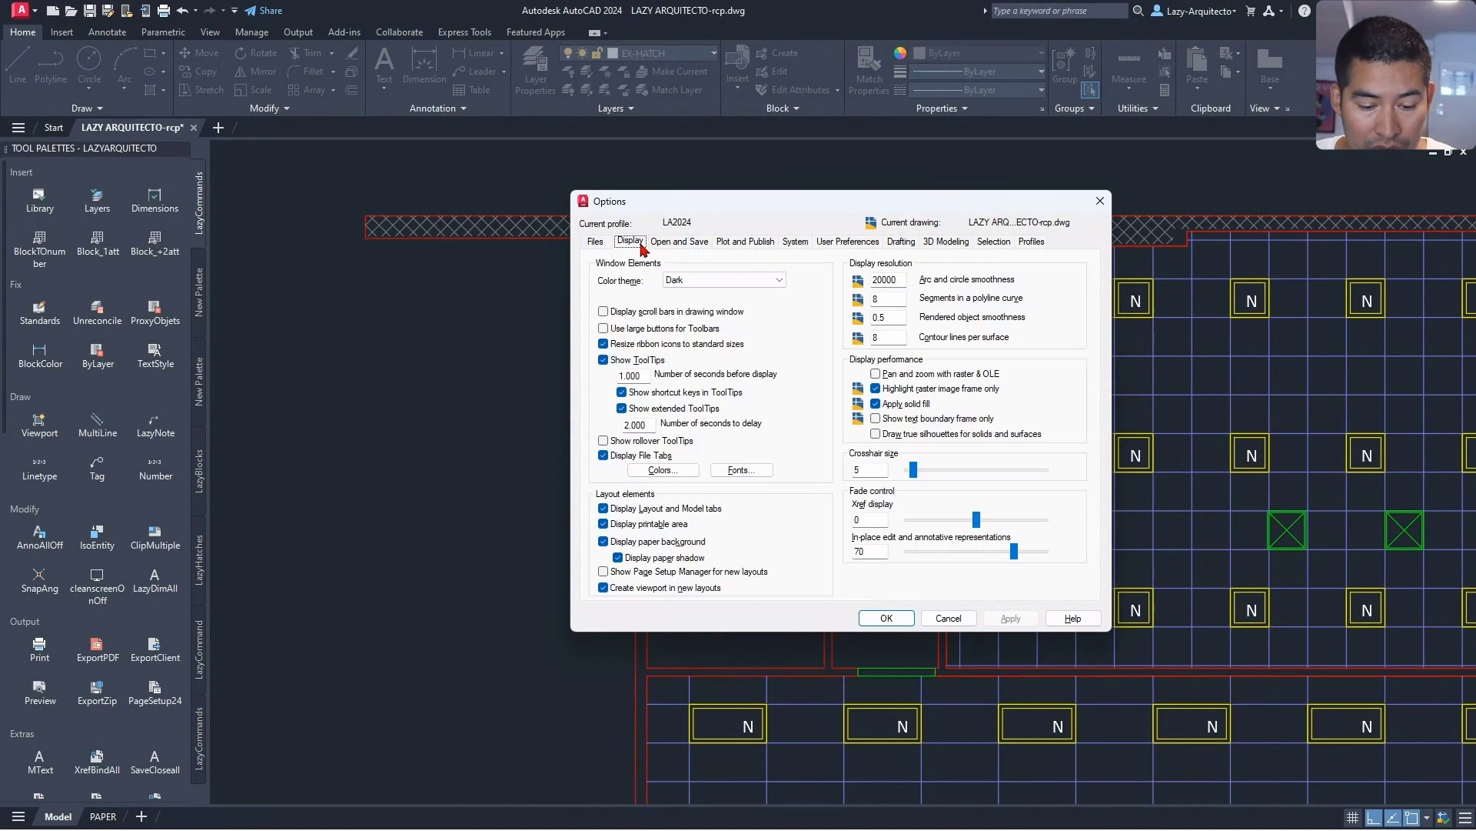
pyautogui.click(603, 442)
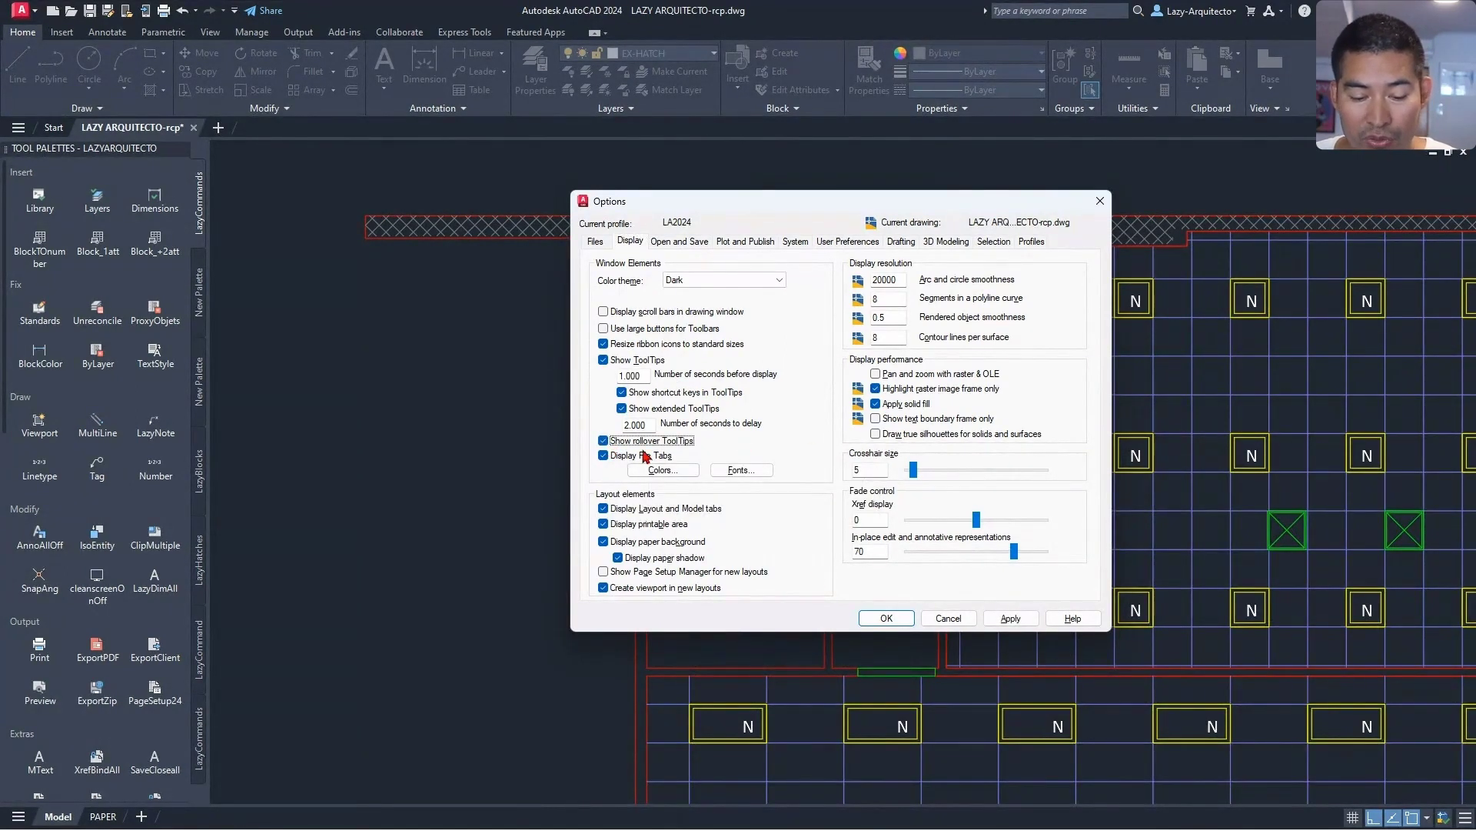
pyautogui.click(1013, 618)
pyautogui.click(886, 617)
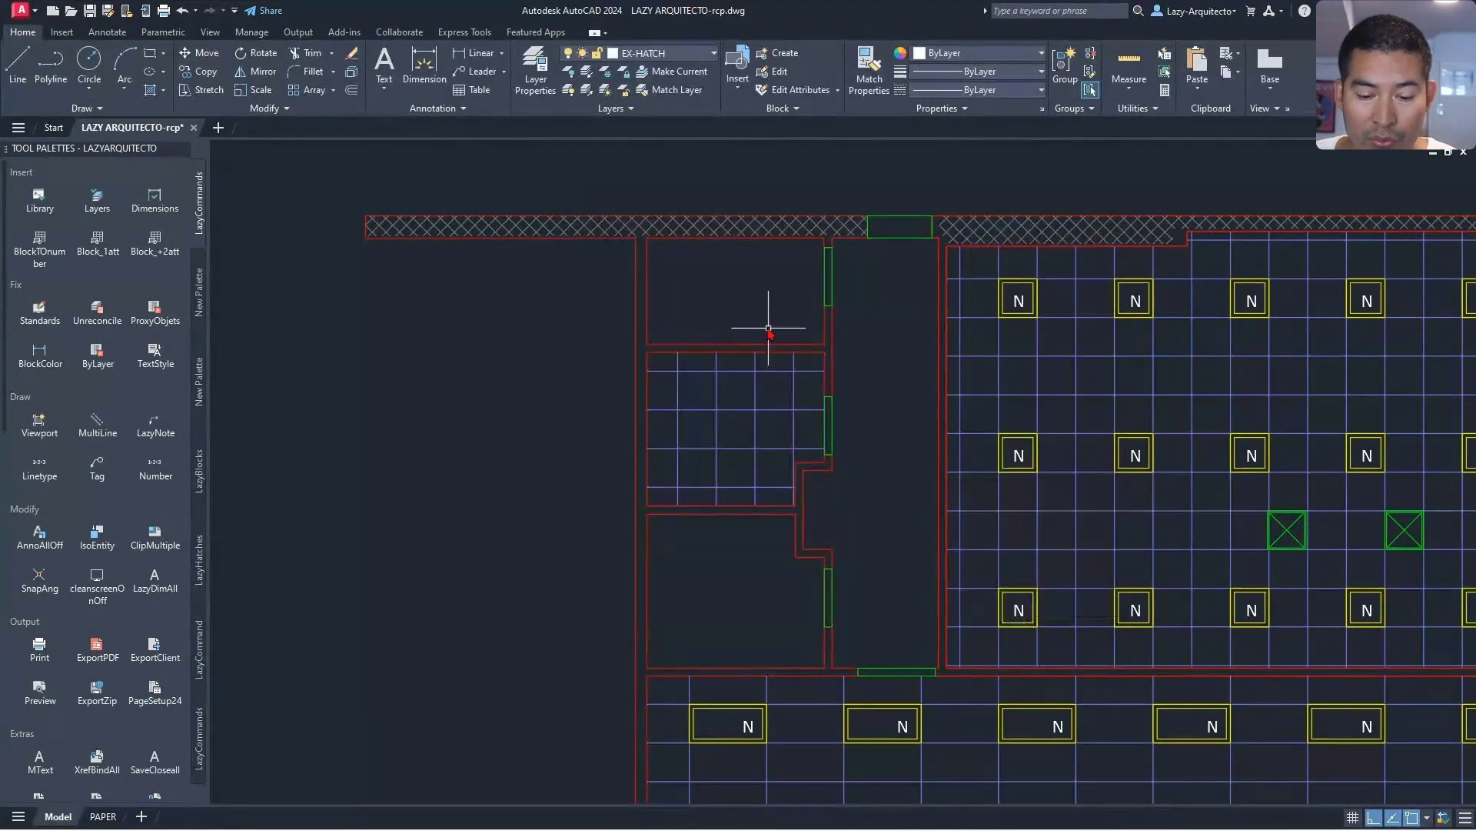
# Step: Inspect the rollover tooltip of the small top room's west wall line to read its length
pyautogui.scroll(3, 711, 260)
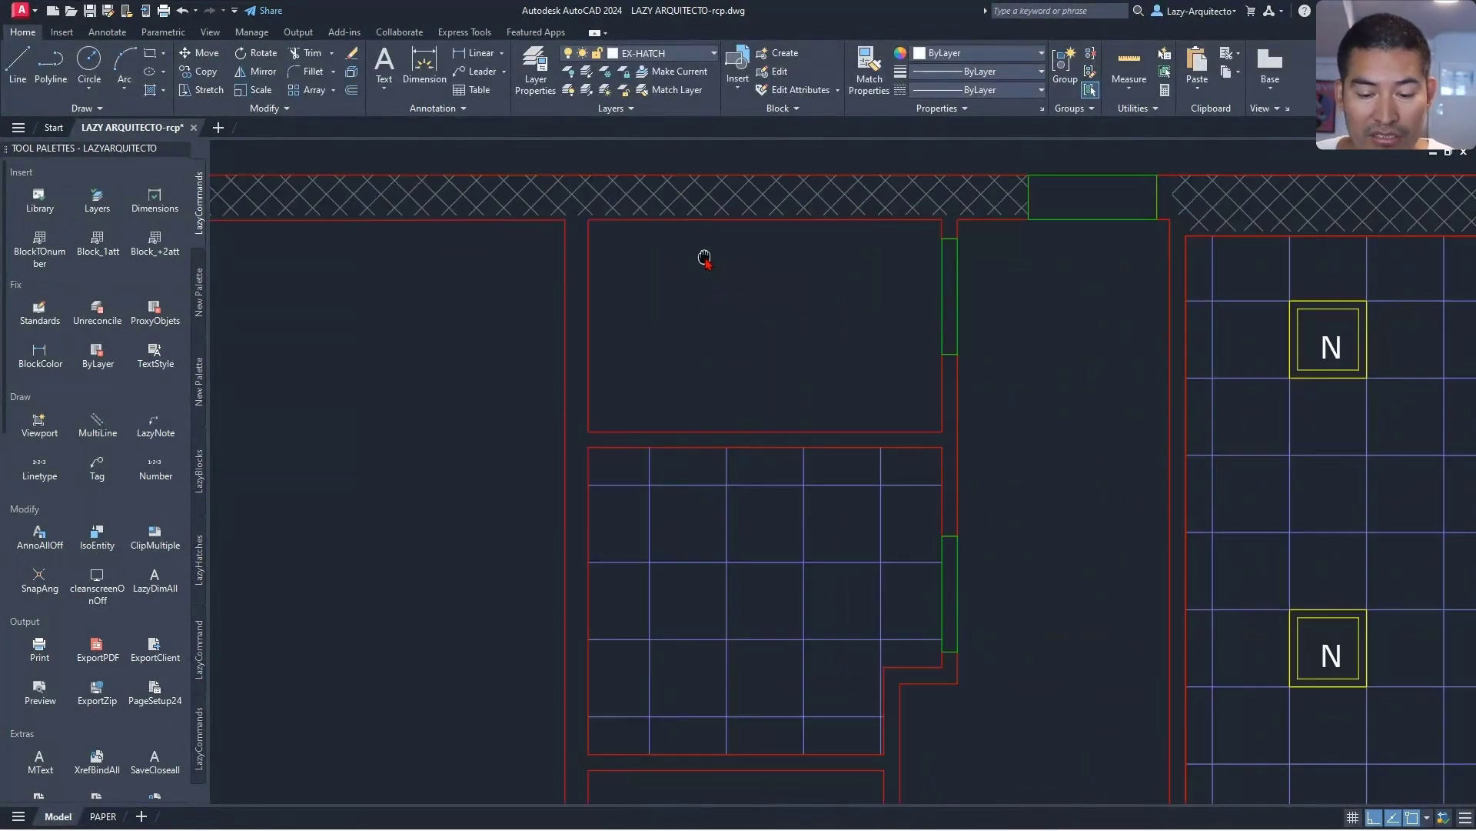
pyautogui.moveTo(702, 257); pyautogui.dragTo(707, 328, button='middle')
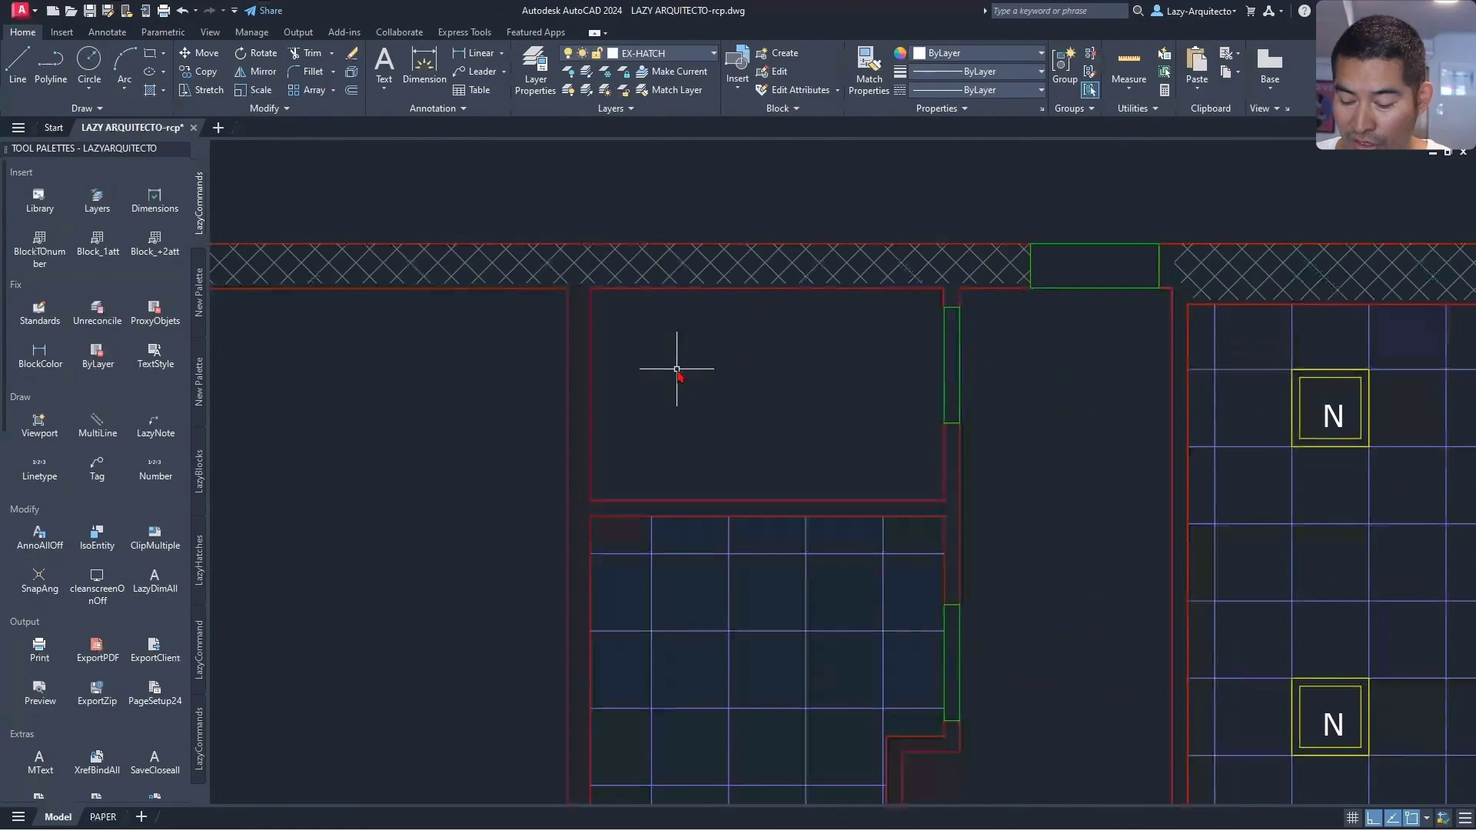
pyautogui.write('dli')
pyautogui.press('Return')
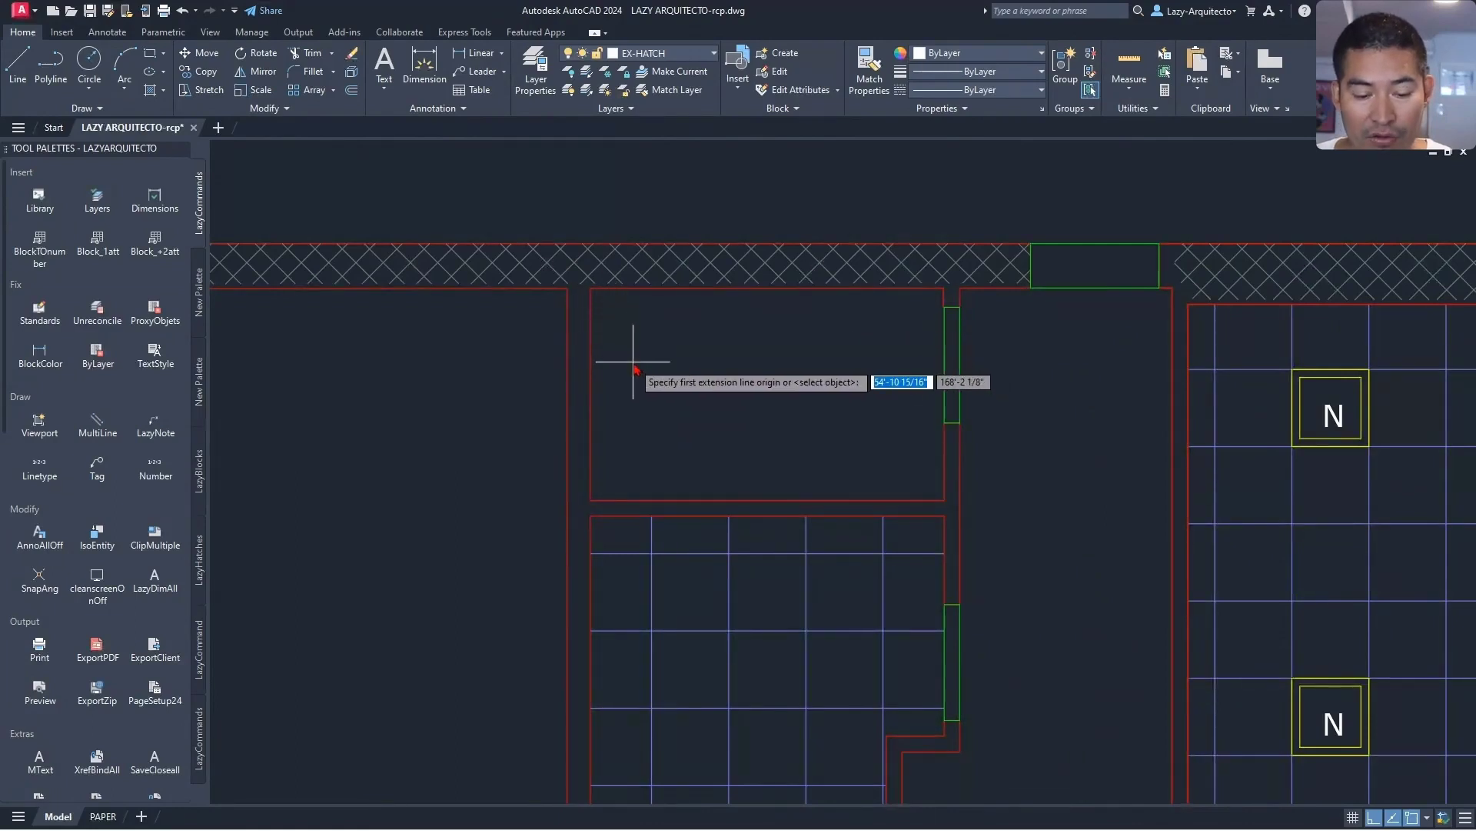
pyautogui.press('Return')
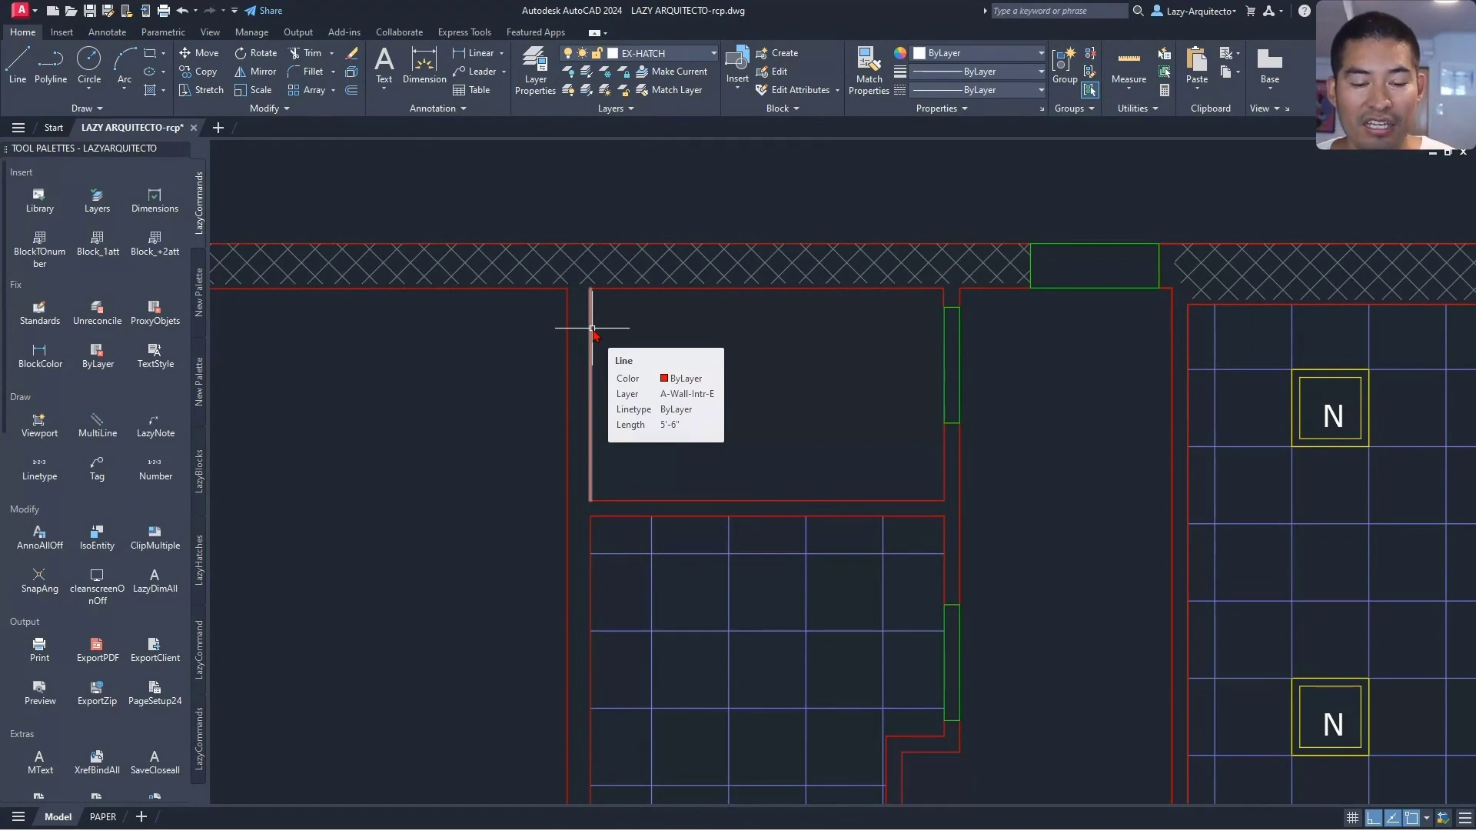
# Step: Inspect the rollover tooltips of the third room's polyline outline and the top room's west wall line for area and length
pyautogui.scroll(-4, 708, 426)
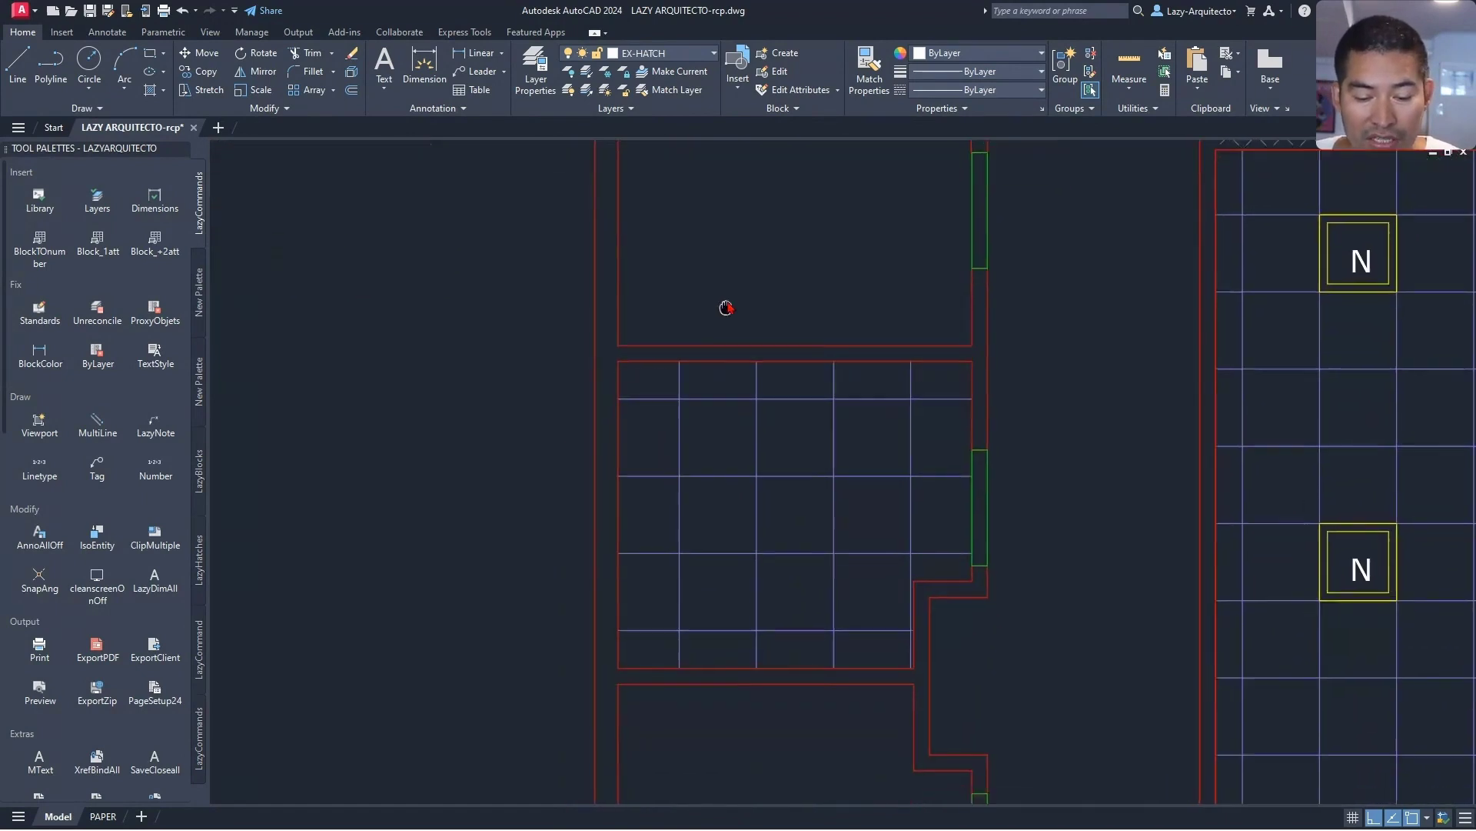
pyautogui.scroll(4, 764, 484)
pyautogui.moveTo(765, 485); pyautogui.dragTo(731, 436, button='middle')
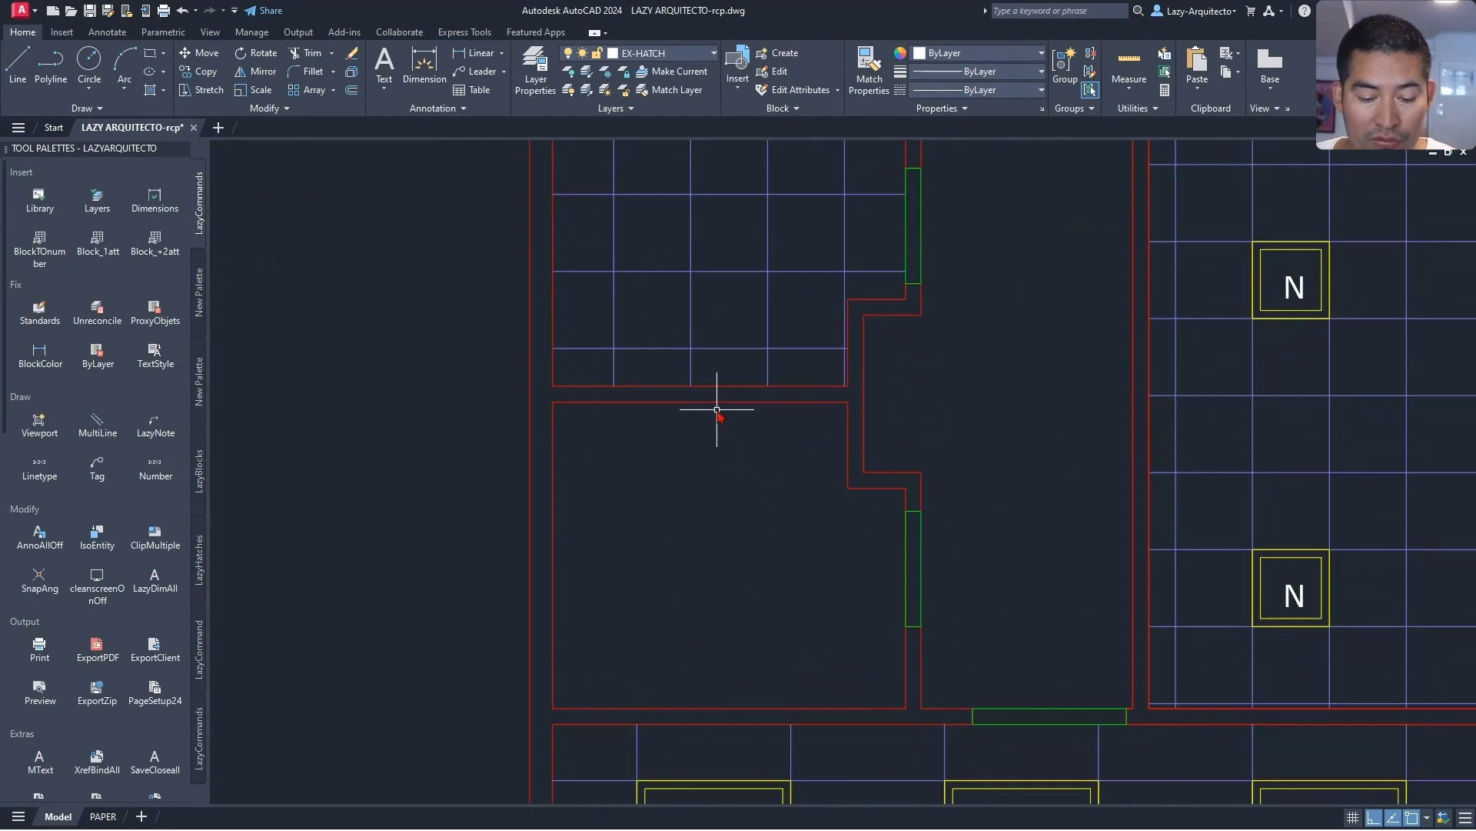
pyautogui.moveTo(708, 401)
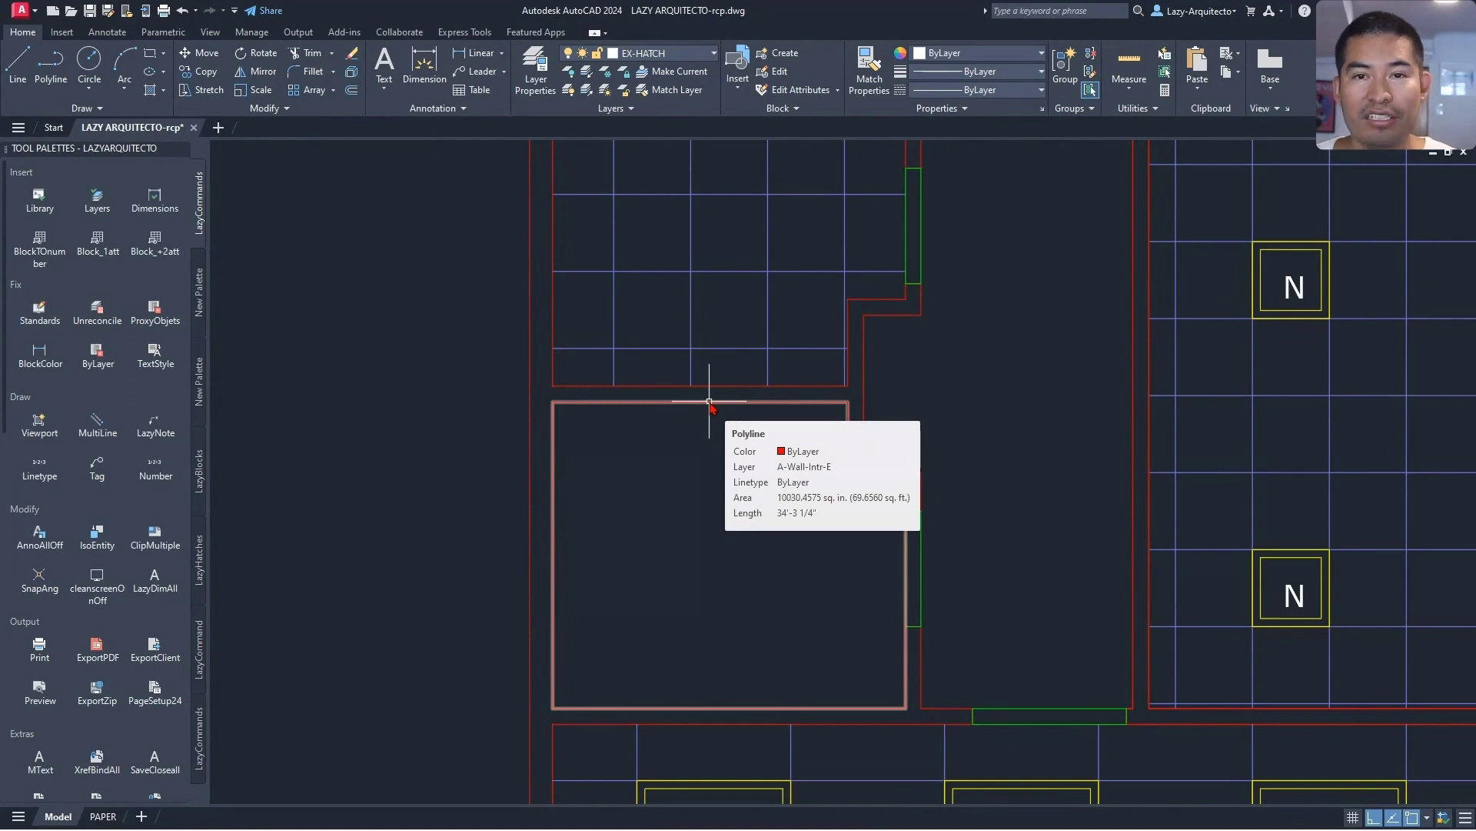
pyautogui.scroll(-3, 708, 402)
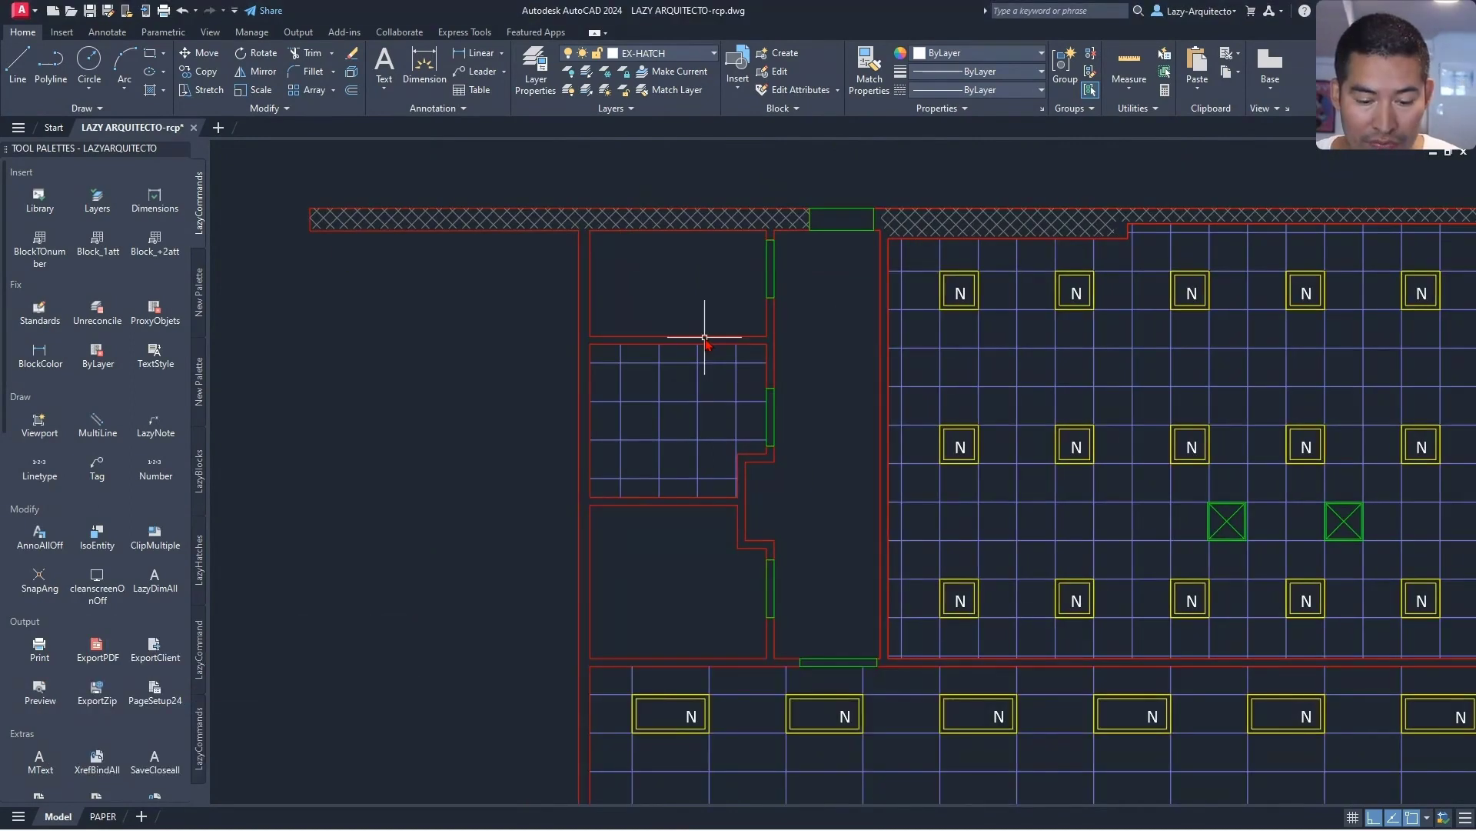
pyautogui.moveTo(589, 288)
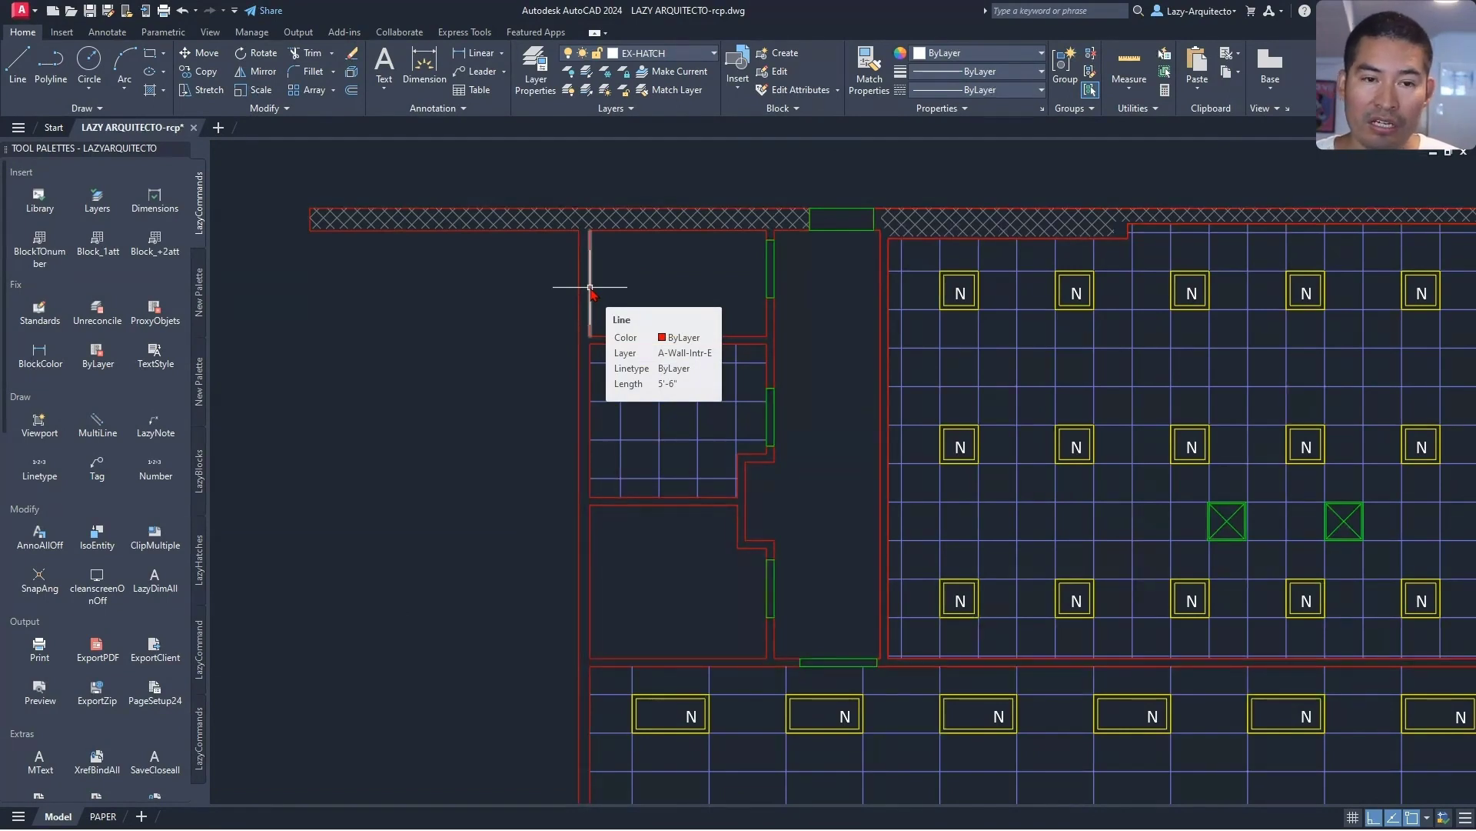
# Step: Customize the Line rollover tooltip in the CUI to show only Length, disabling Color, Layer and Linetype, and apply it
pyautogui.write('c')
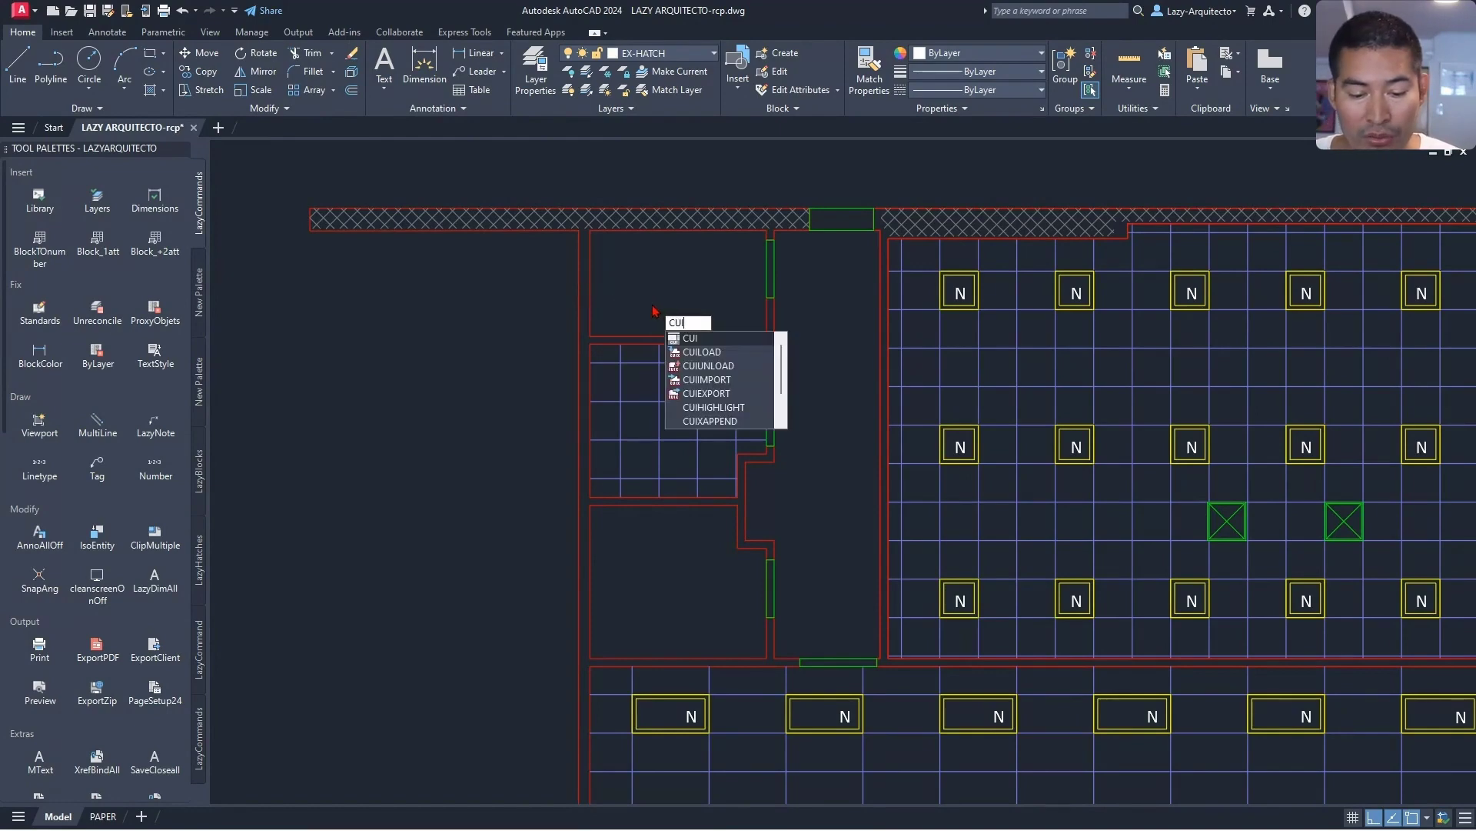
pyautogui.press('Return')
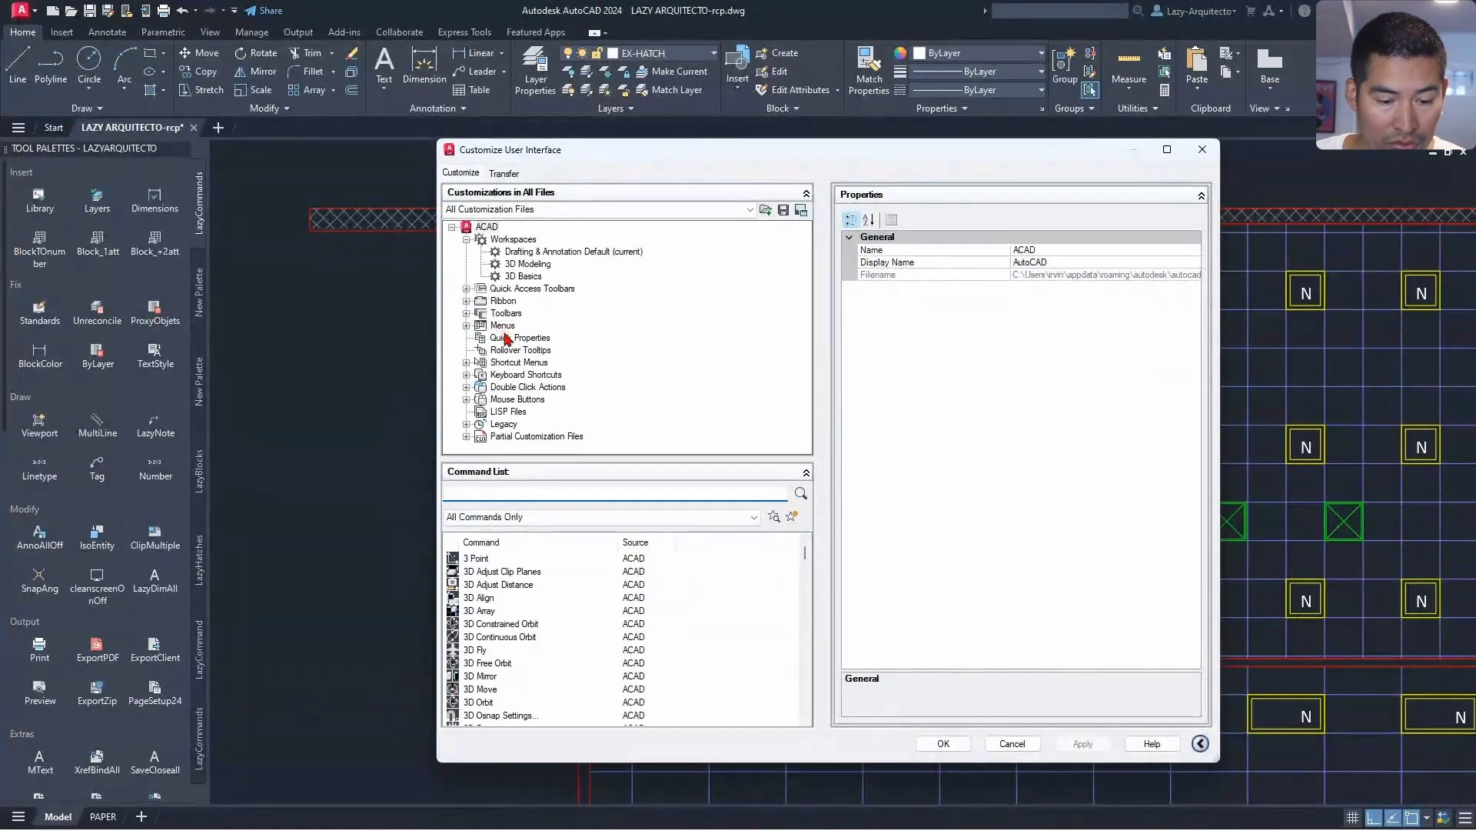
pyautogui.click(515, 351)
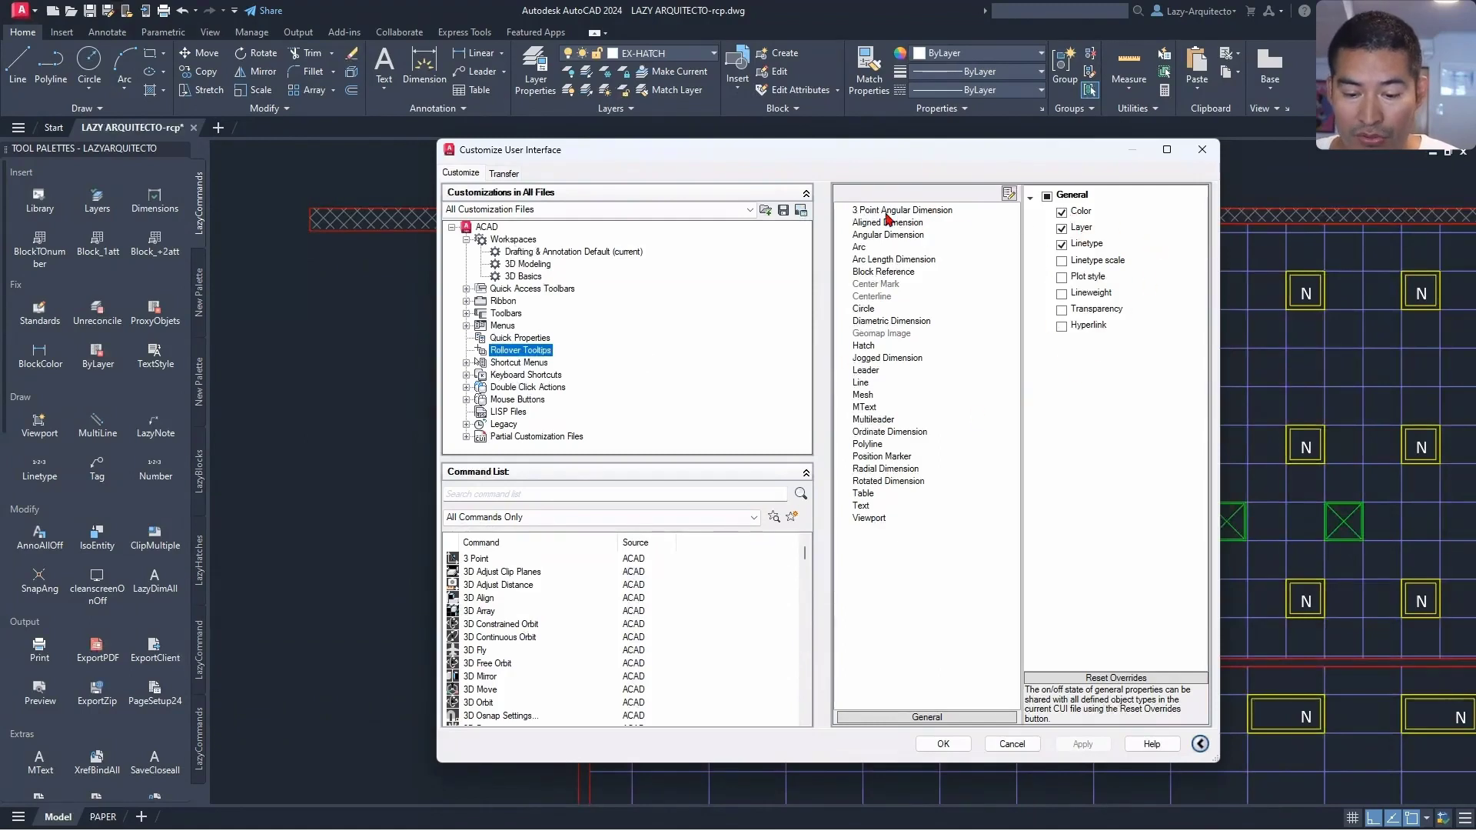
pyautogui.click(860, 383)
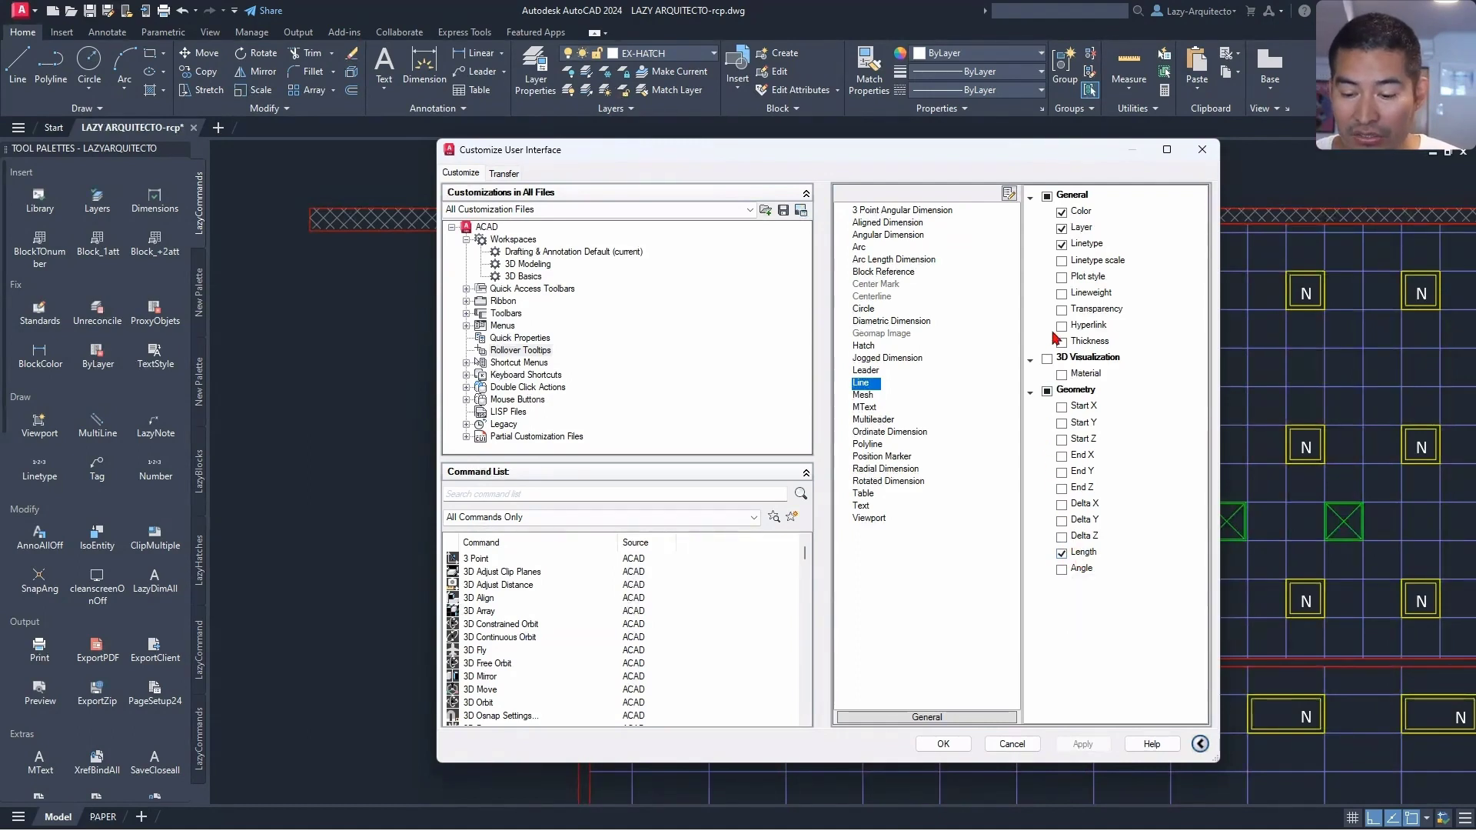
pyautogui.click(1063, 244)
pyautogui.click(1065, 227)
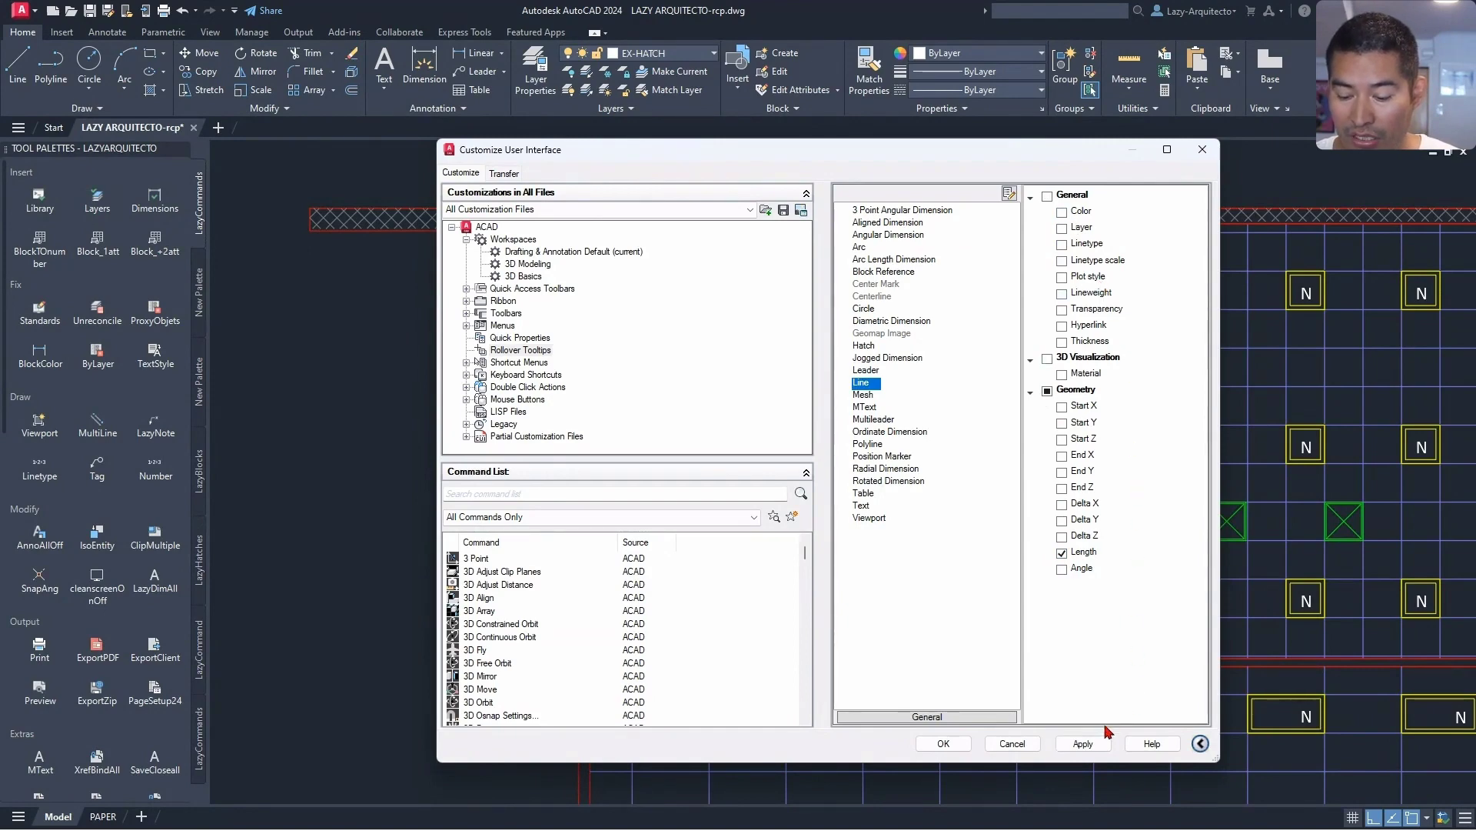
pyautogui.click(1083, 742)
pyautogui.click(943, 743)
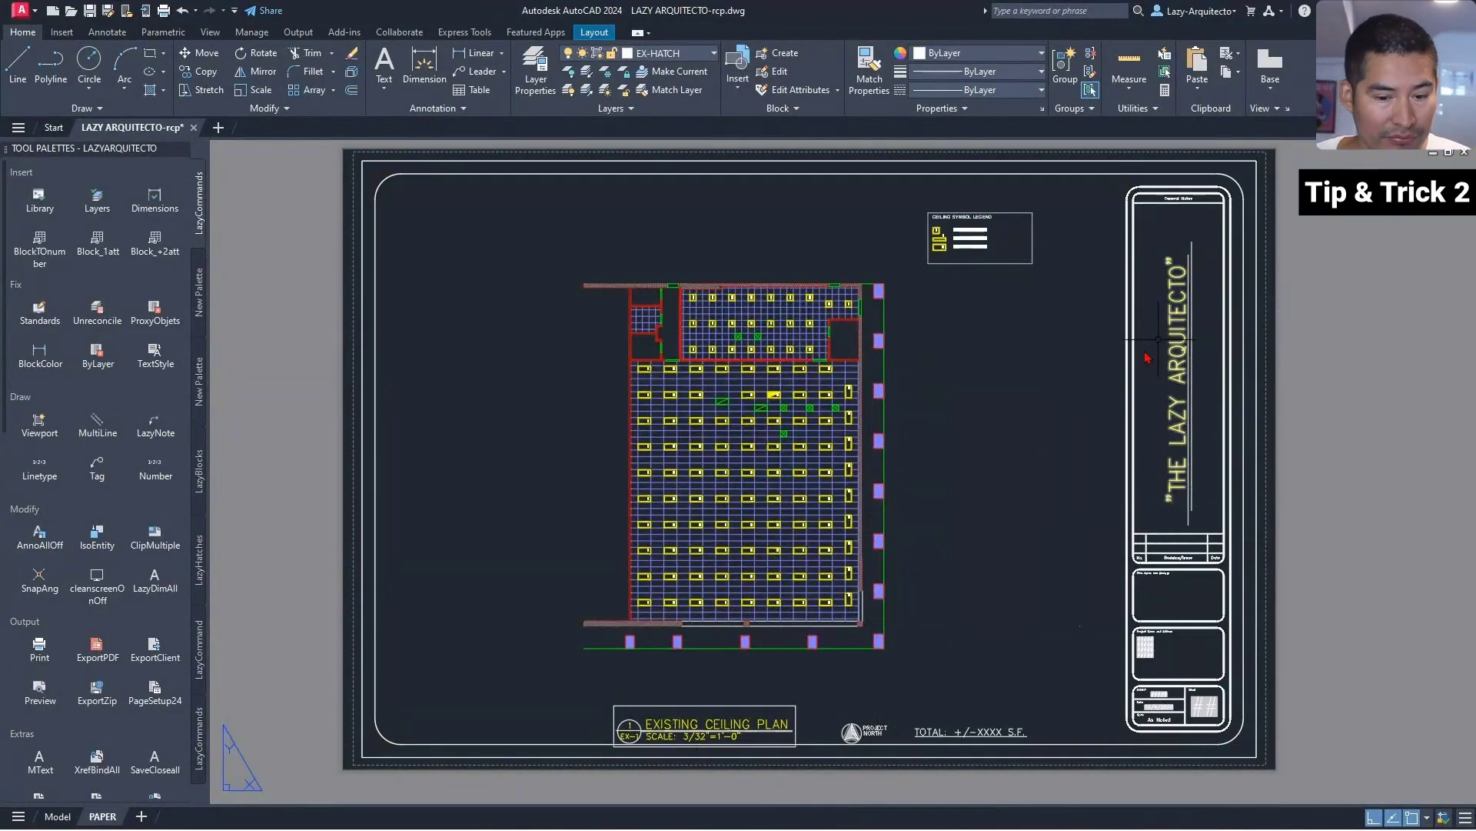
# Step: Set the Sheet / layout uniform background color to White in the display options and apply the change
pyautogui.moveTo(1142, 365); pyautogui.dragTo(1146, 381, button='middle')
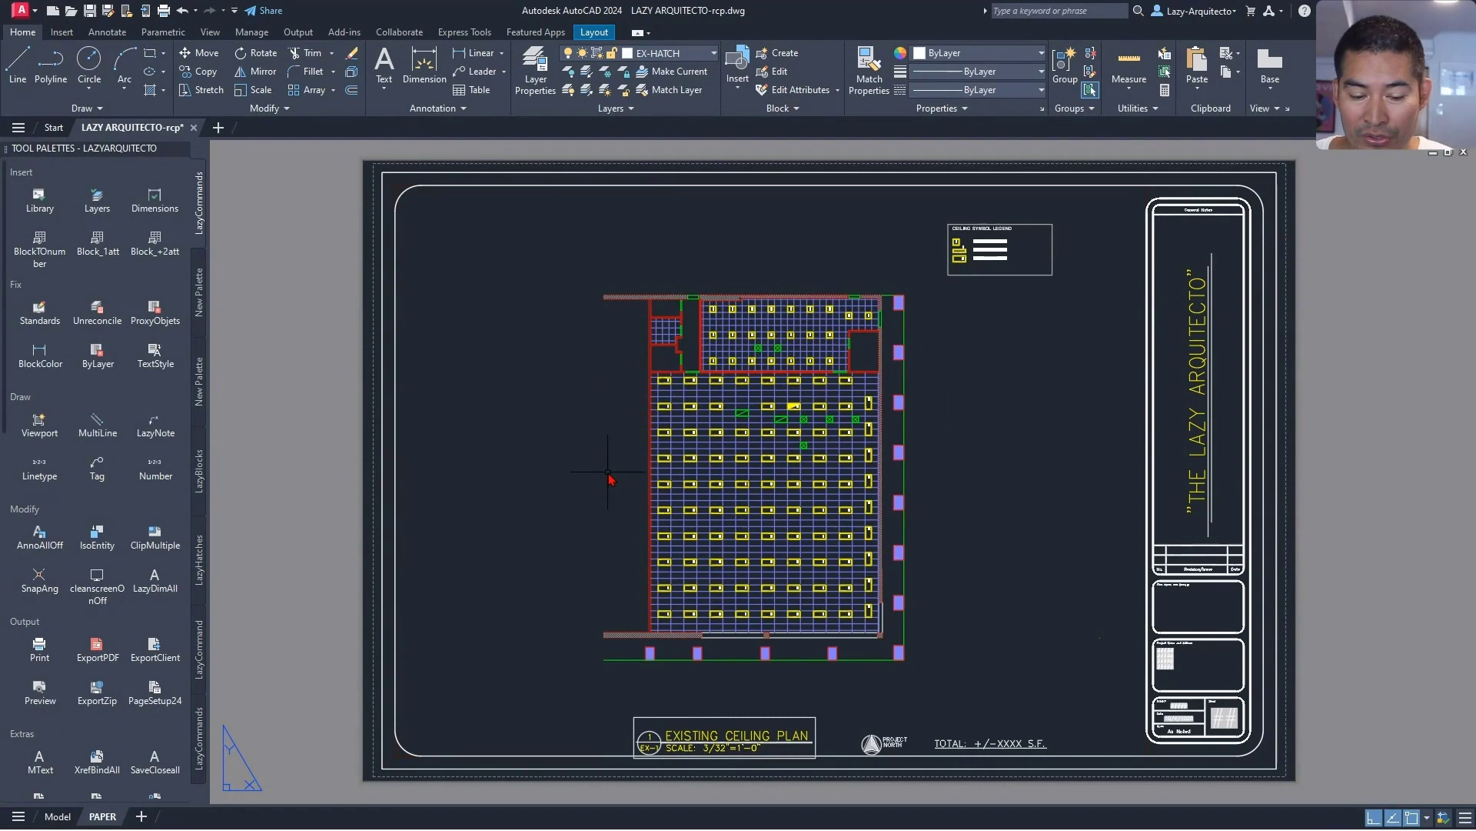
pyautogui.write('op')
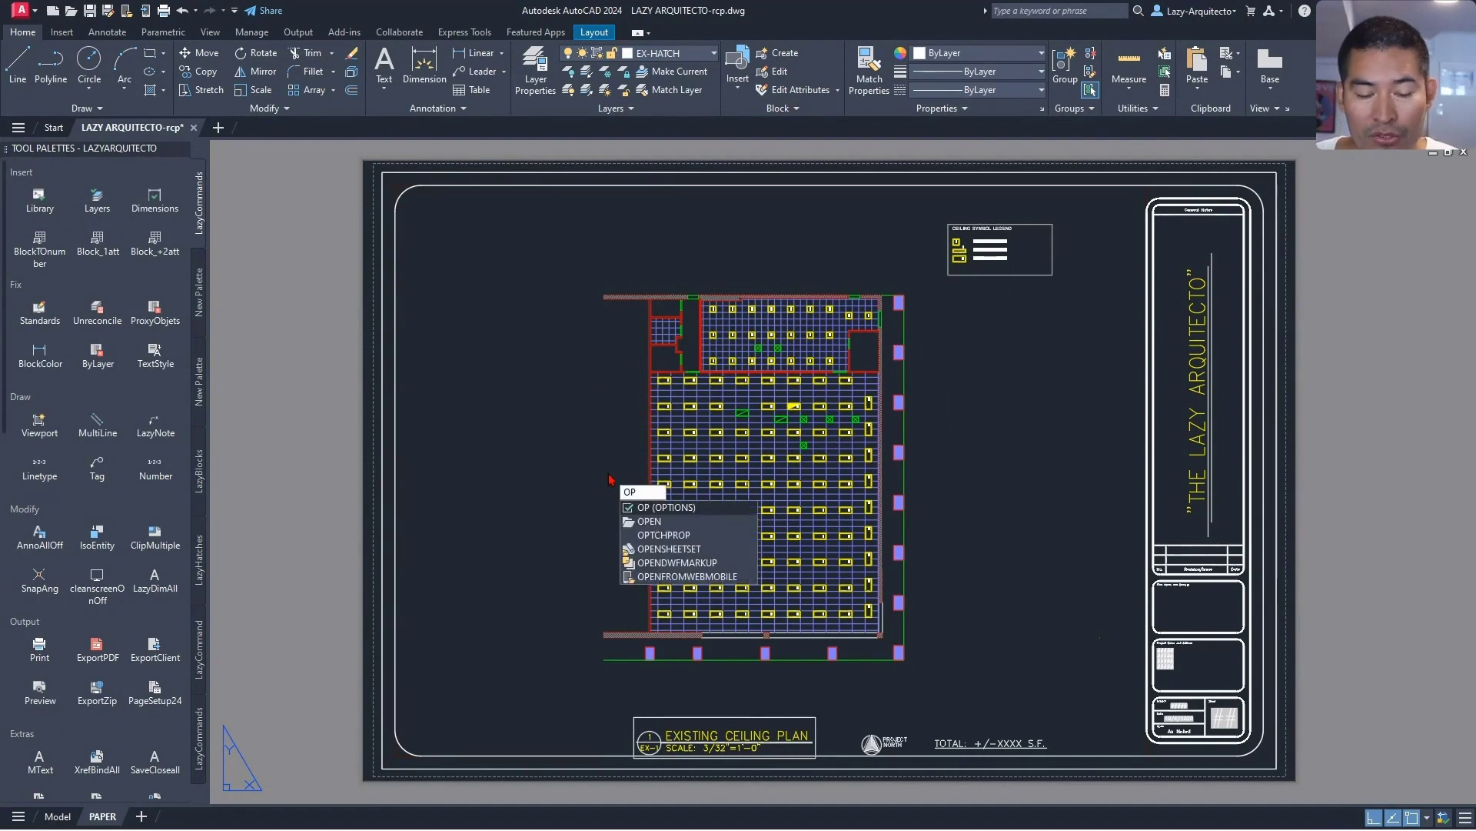
pyautogui.press('Return')
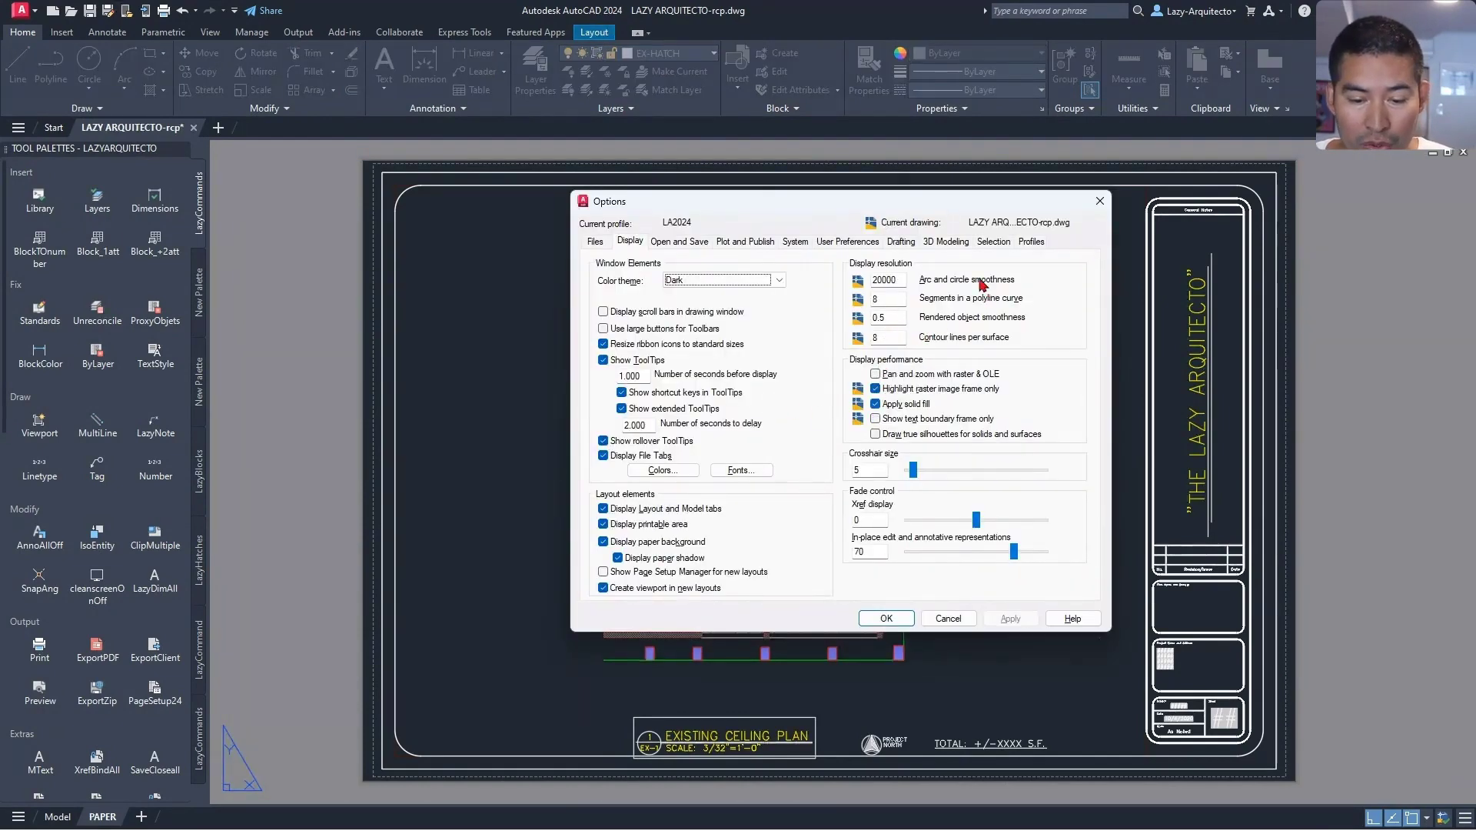
pyautogui.click(634, 241)
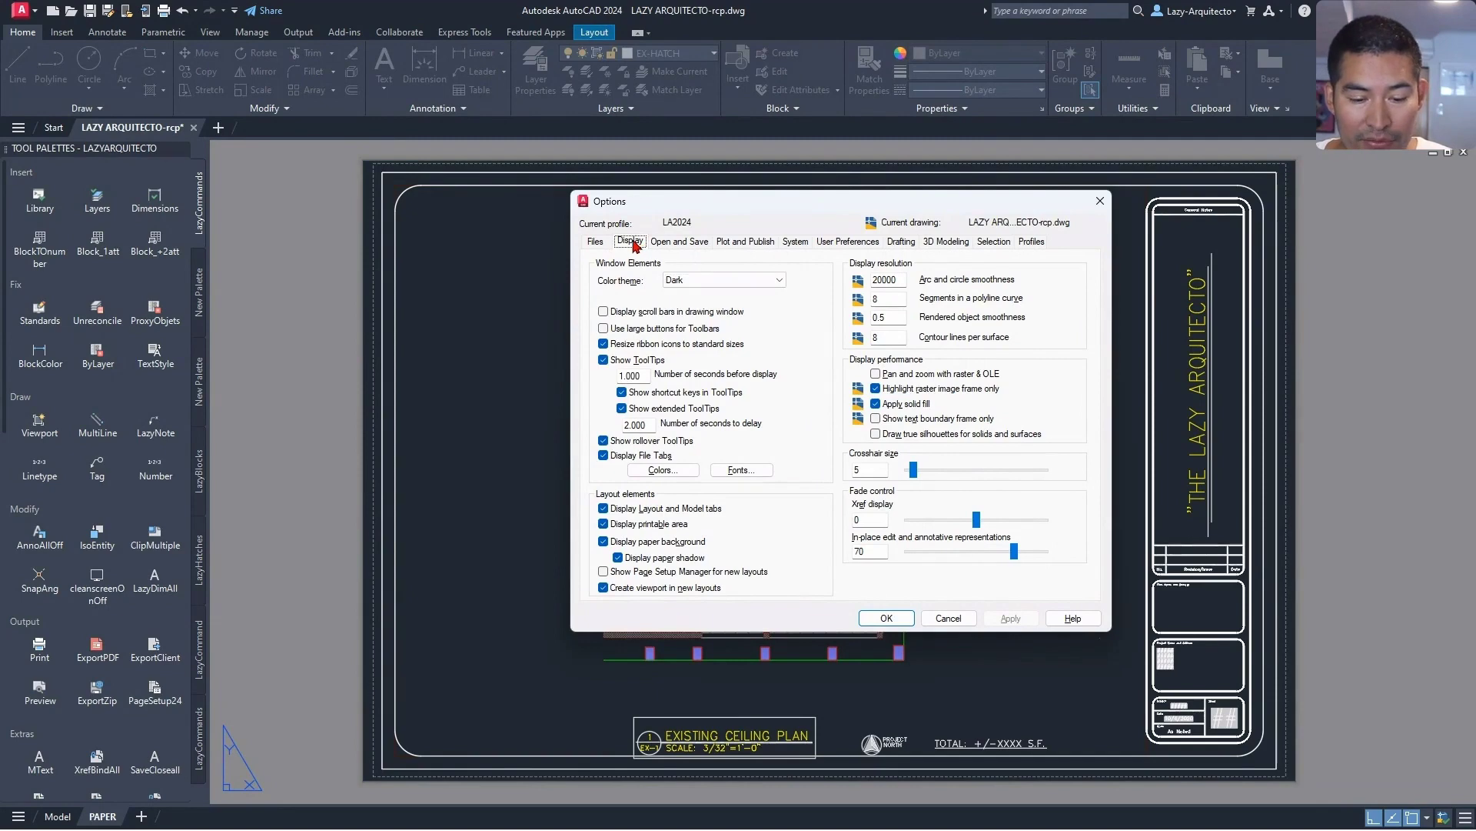
pyautogui.click(653, 475)
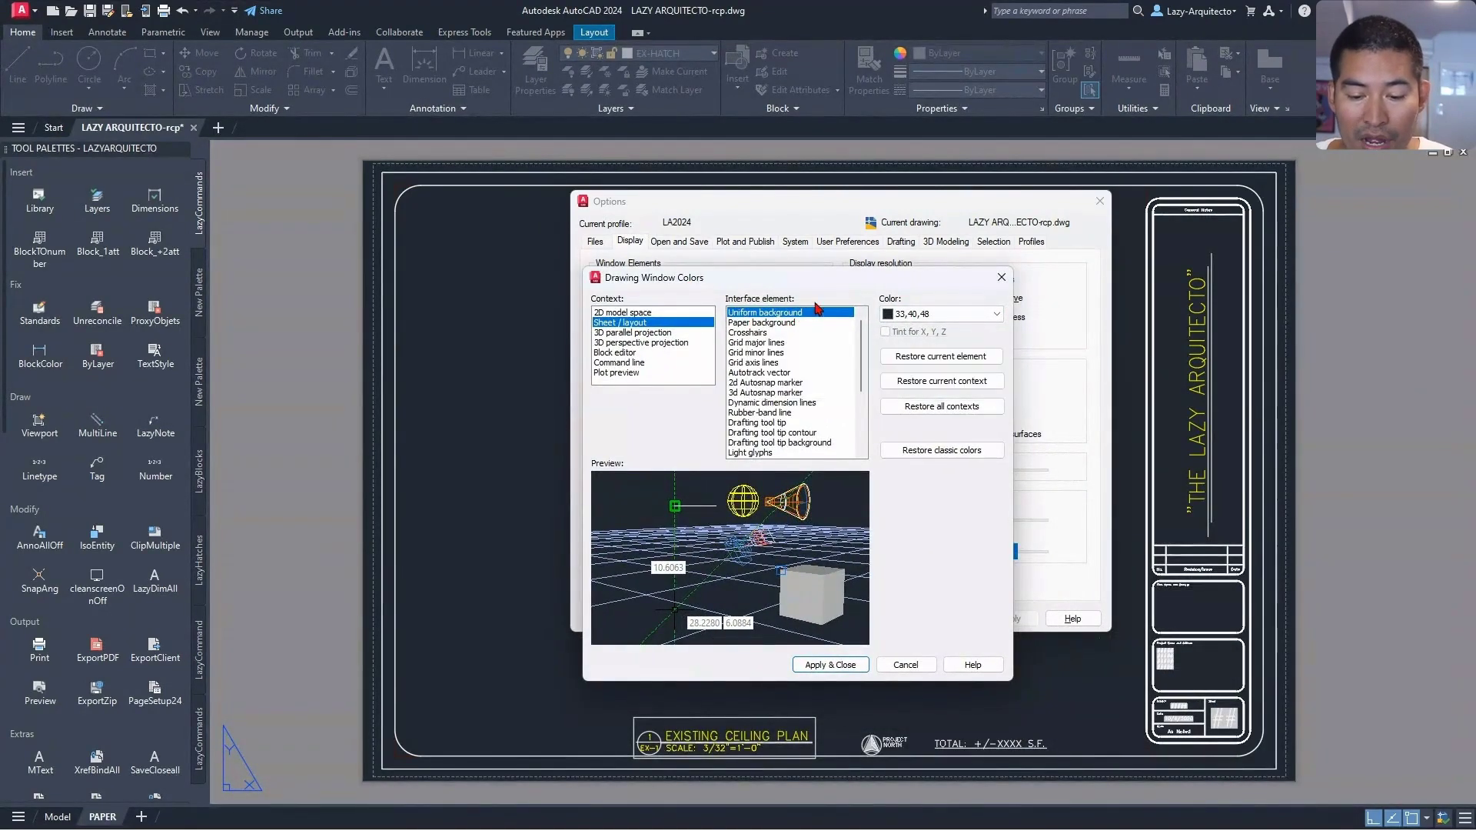
pyautogui.click(924, 317)
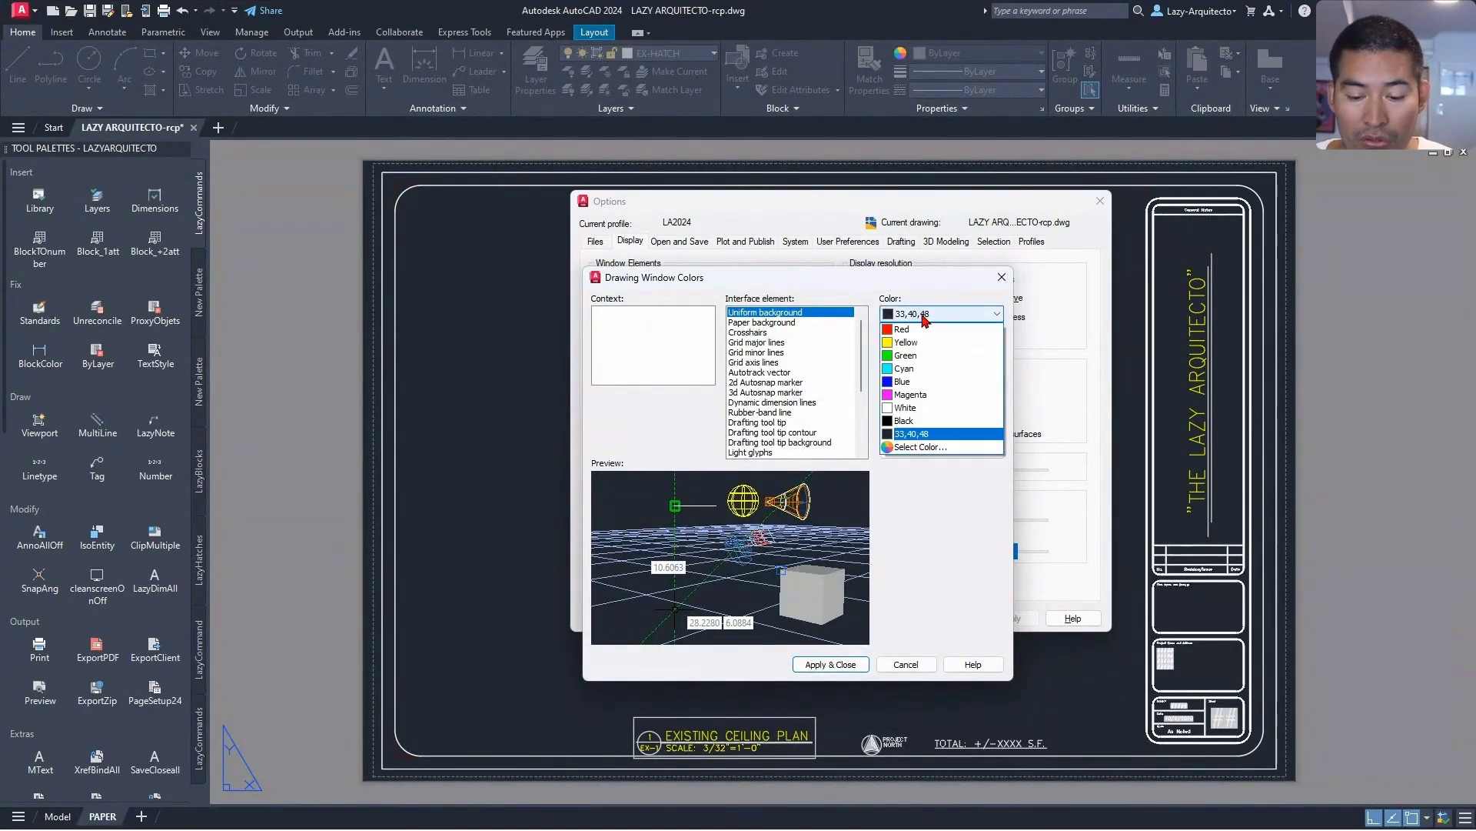
pyautogui.click(932, 408)
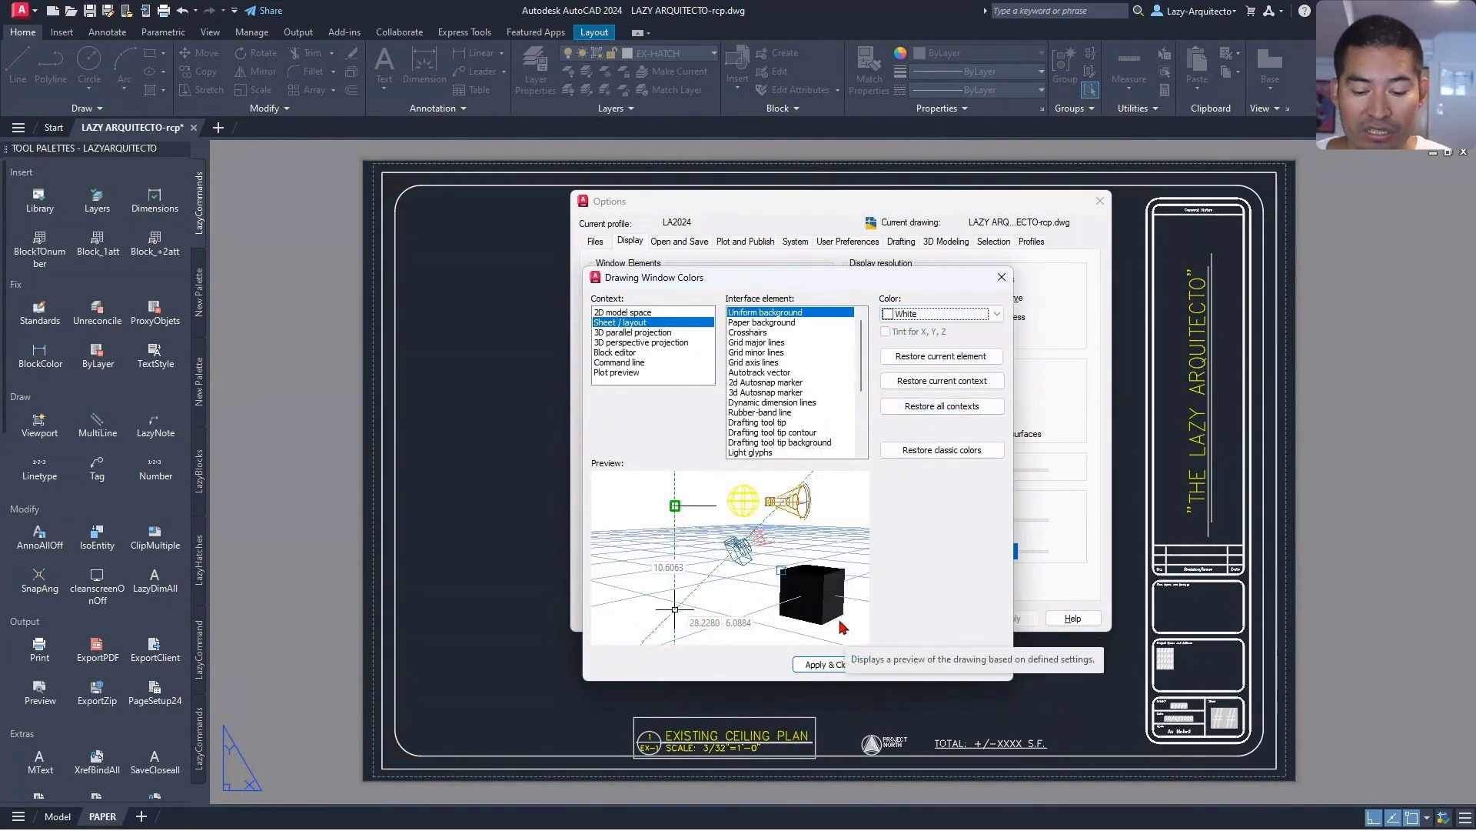
pyautogui.click(830, 665)
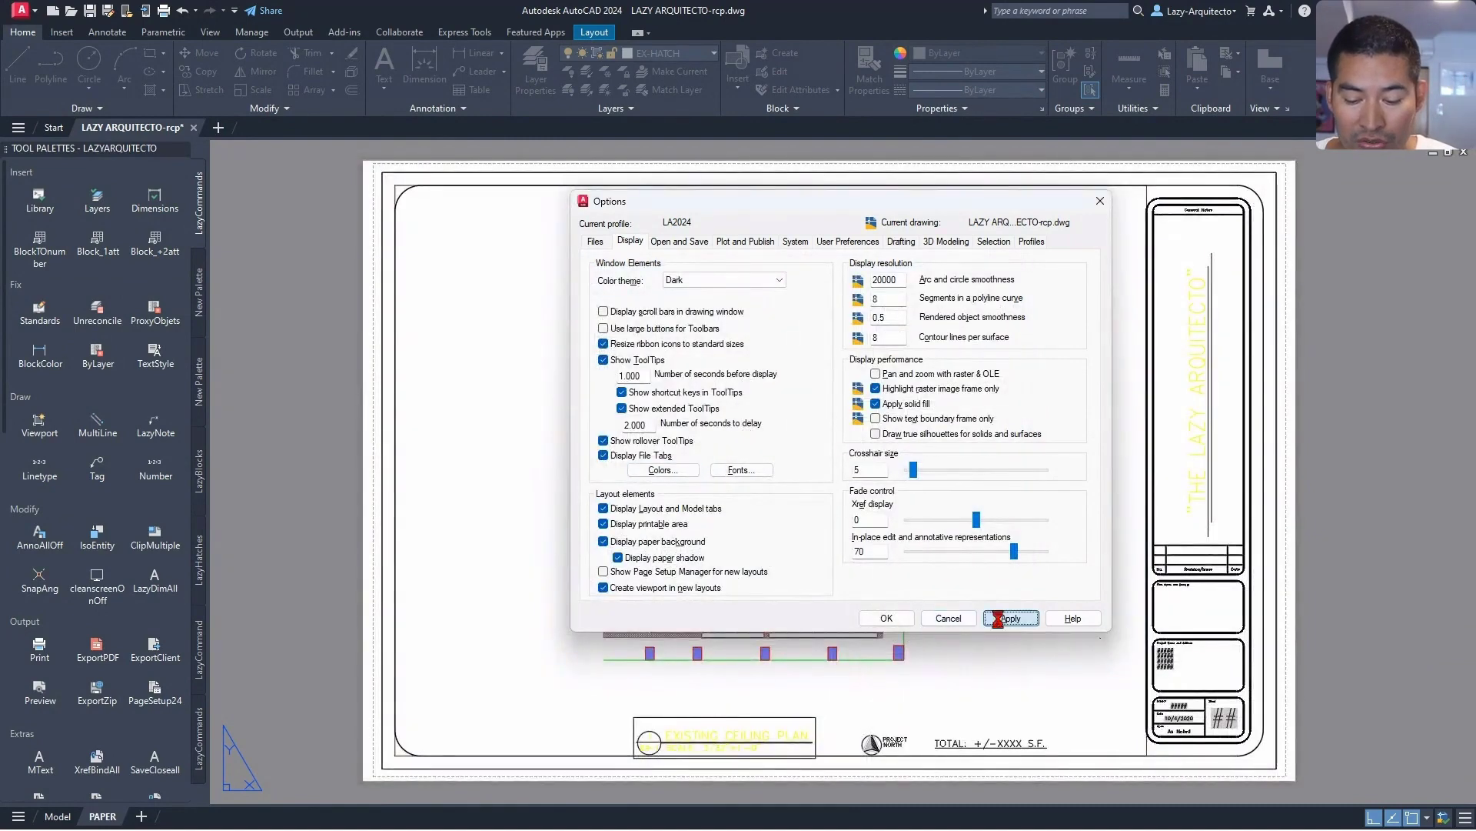
pyautogui.click(885, 618)
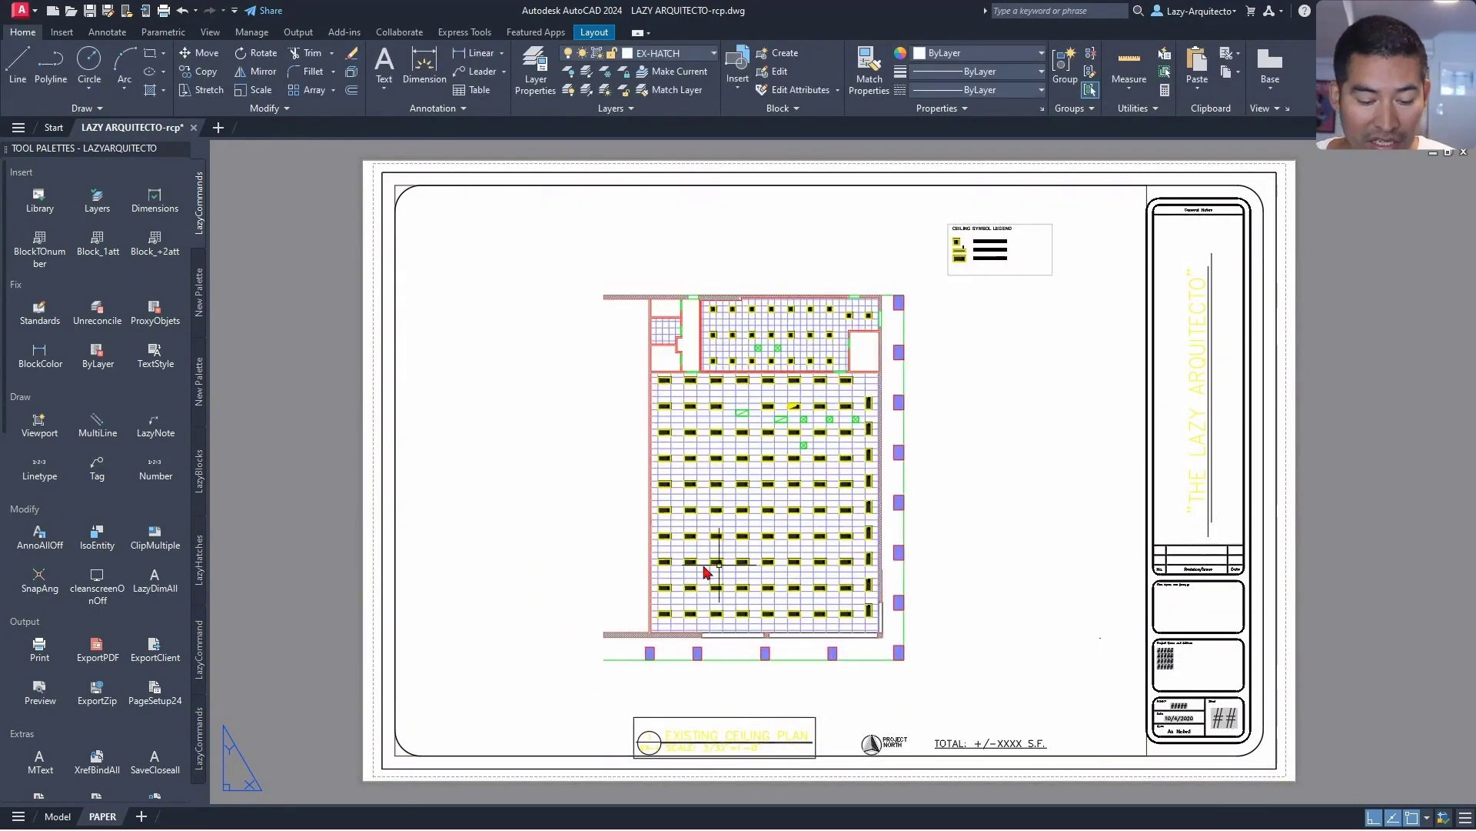
# Step: Turn on Display plot styles for the ATAfull.ctb plot style table in the PAPER layout's page setup
pyautogui.rightClick(105, 819)
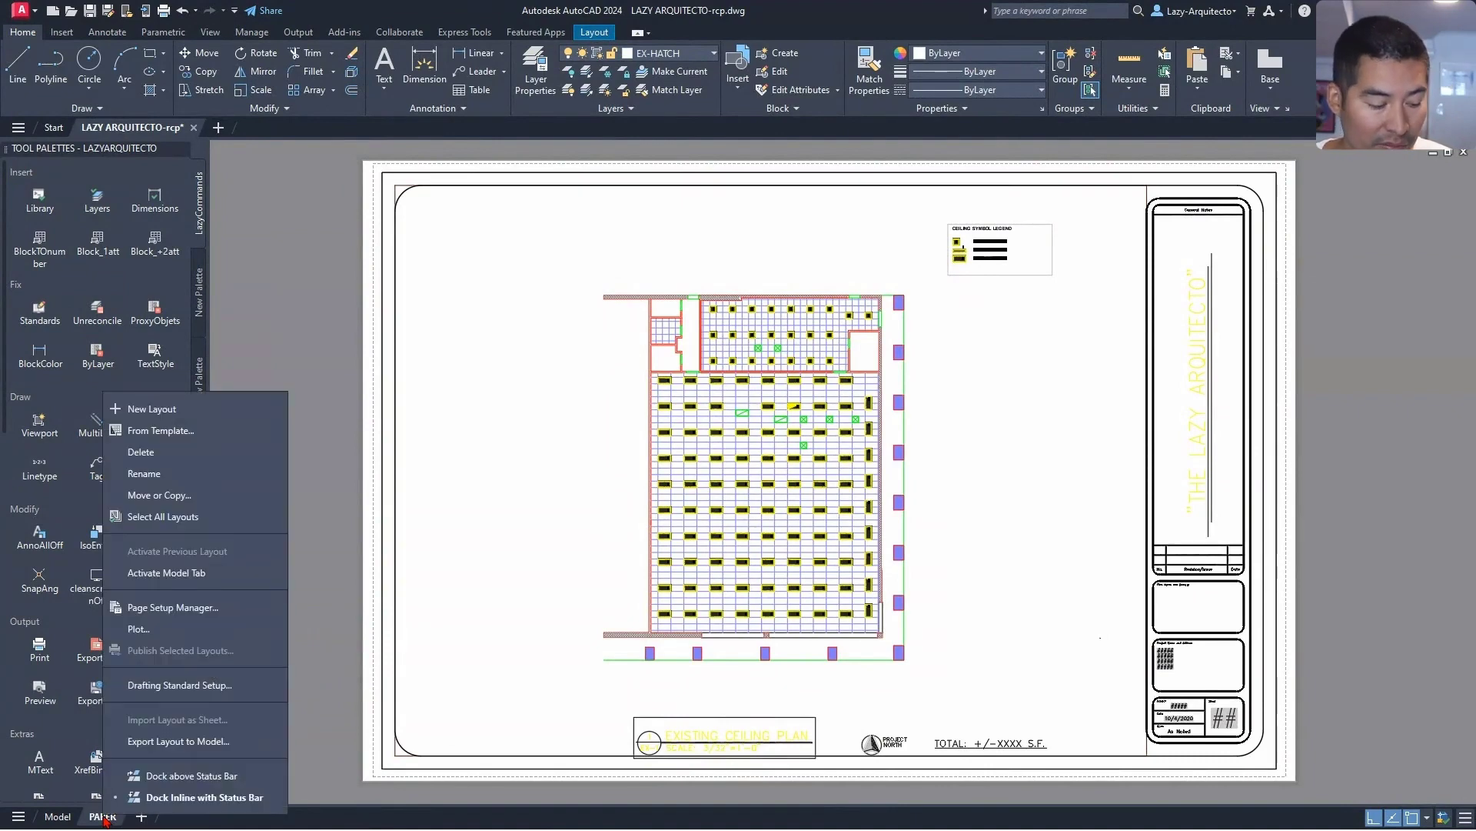
pyautogui.click(207, 609)
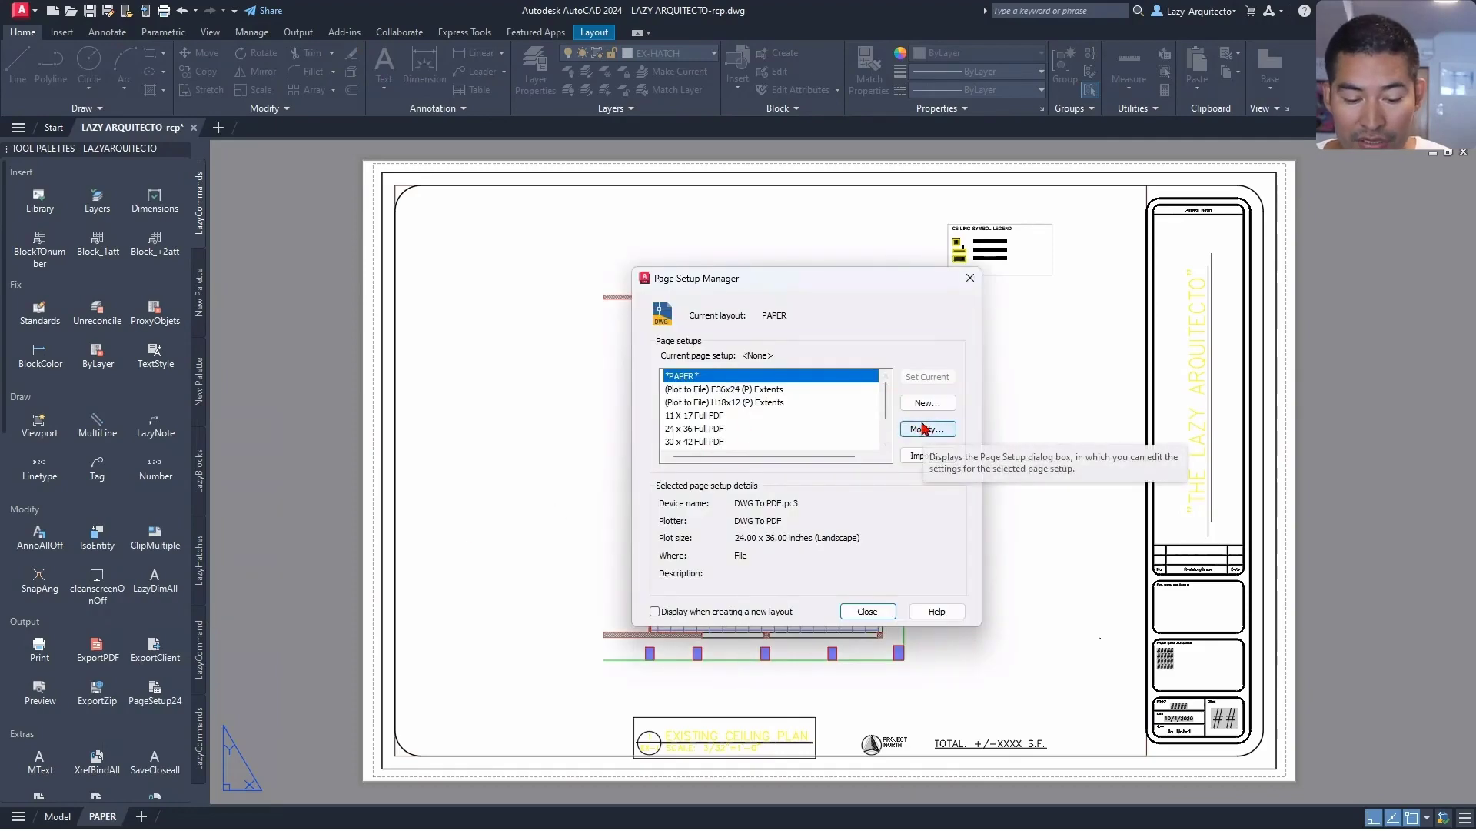
pyautogui.click(925, 428)
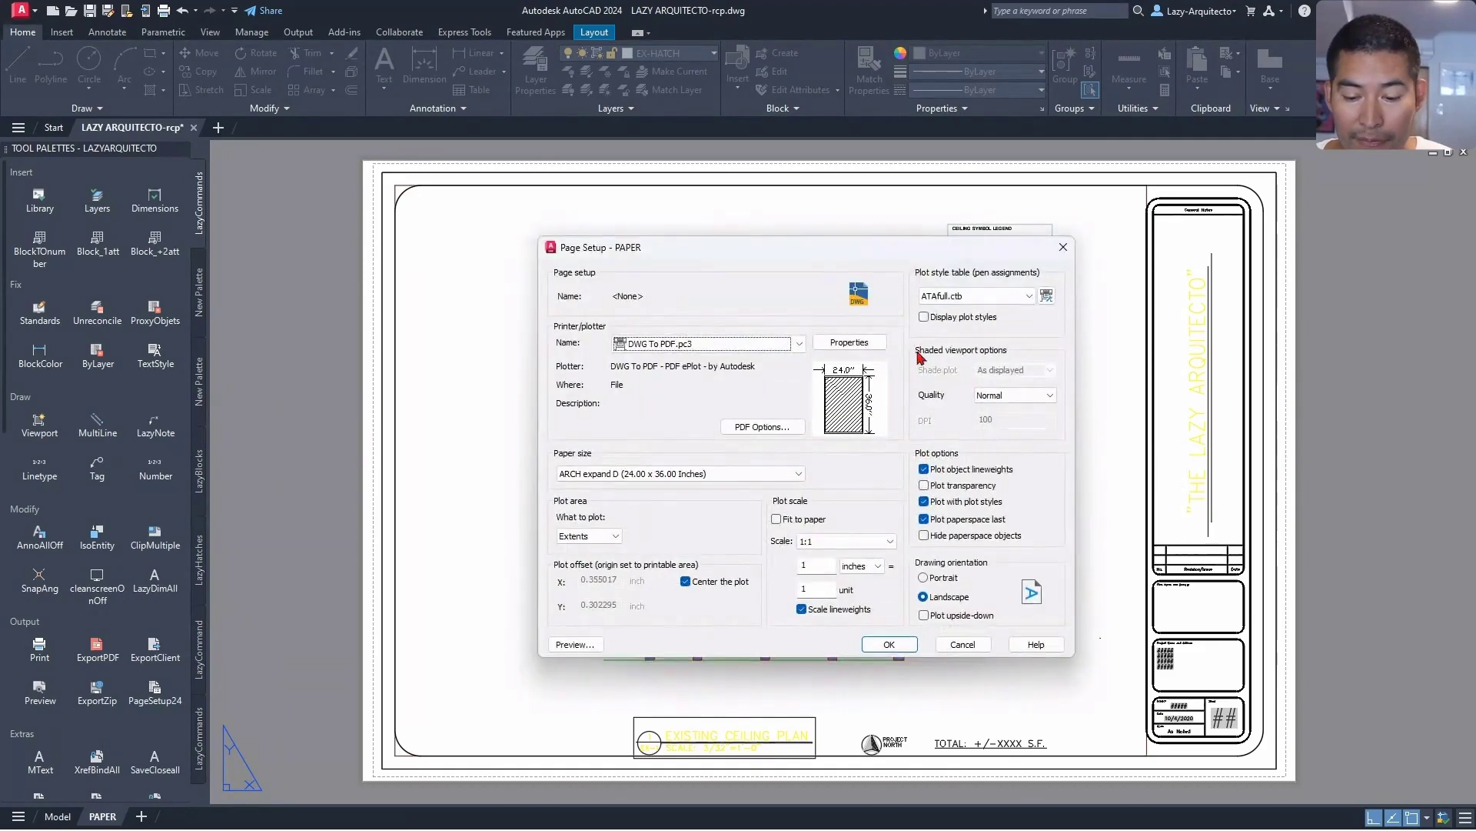
pyautogui.click(925, 317)
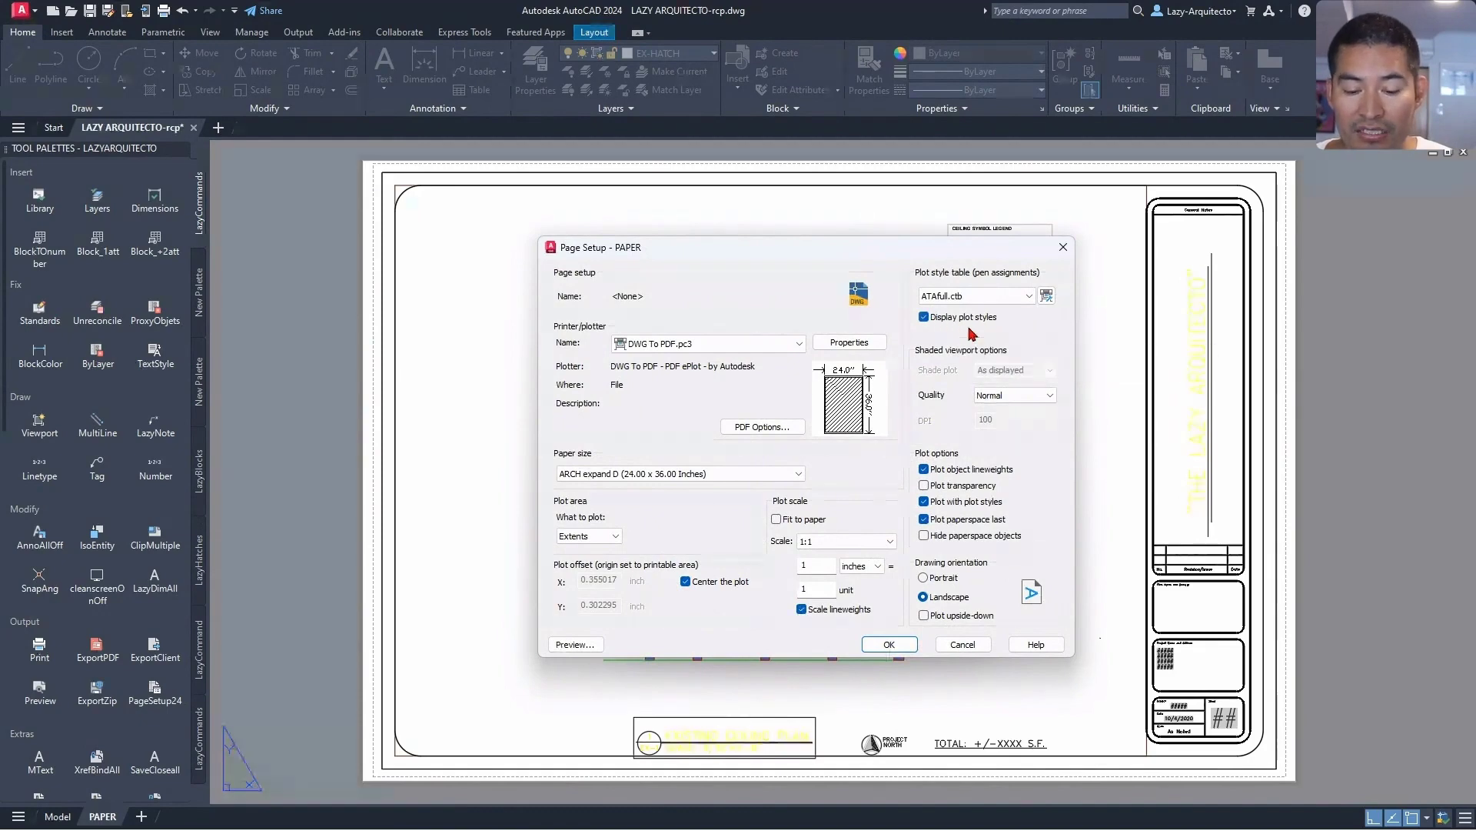
pyautogui.click(889, 644)
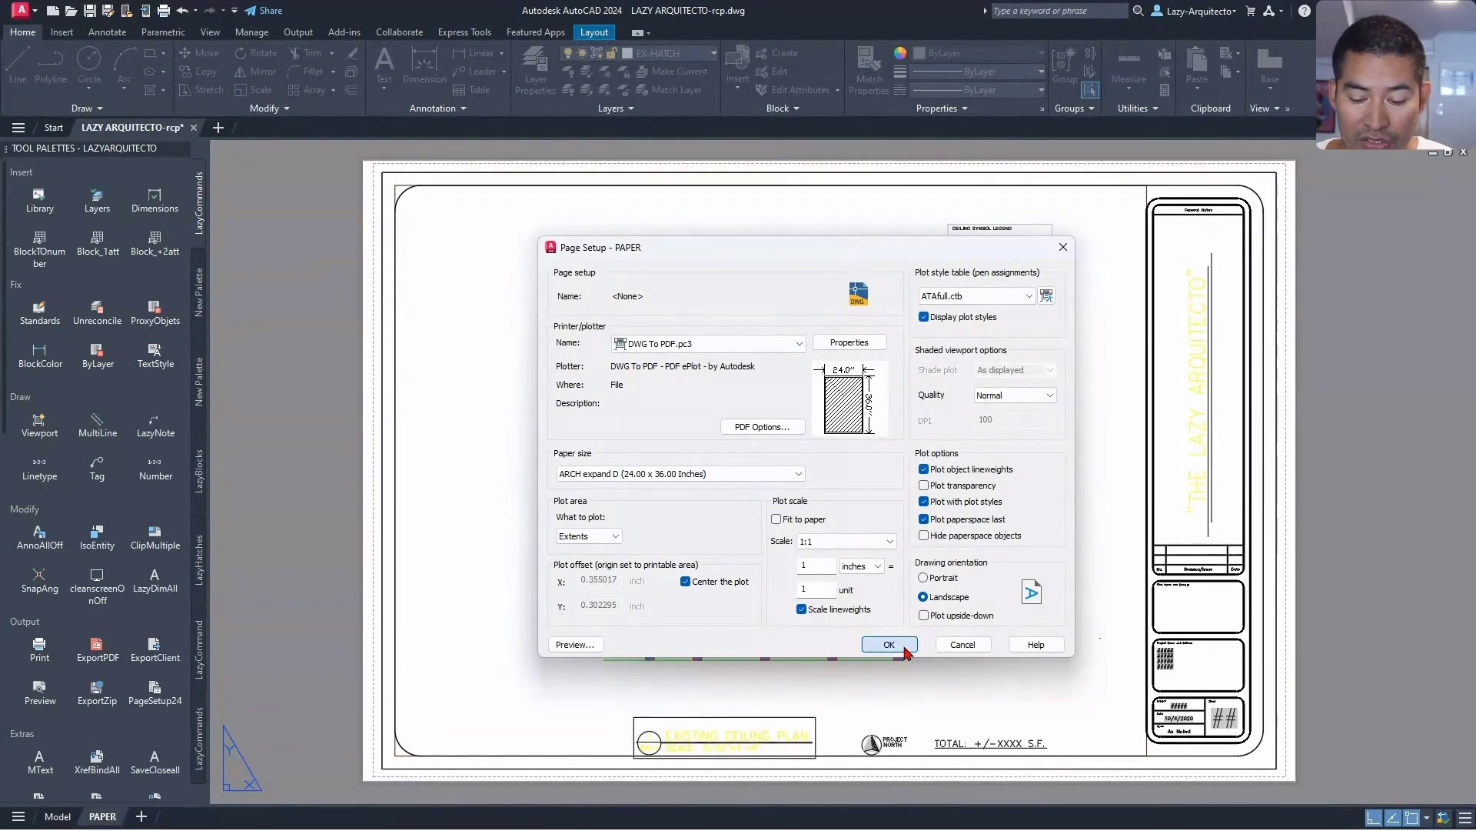
pyautogui.click(868, 613)
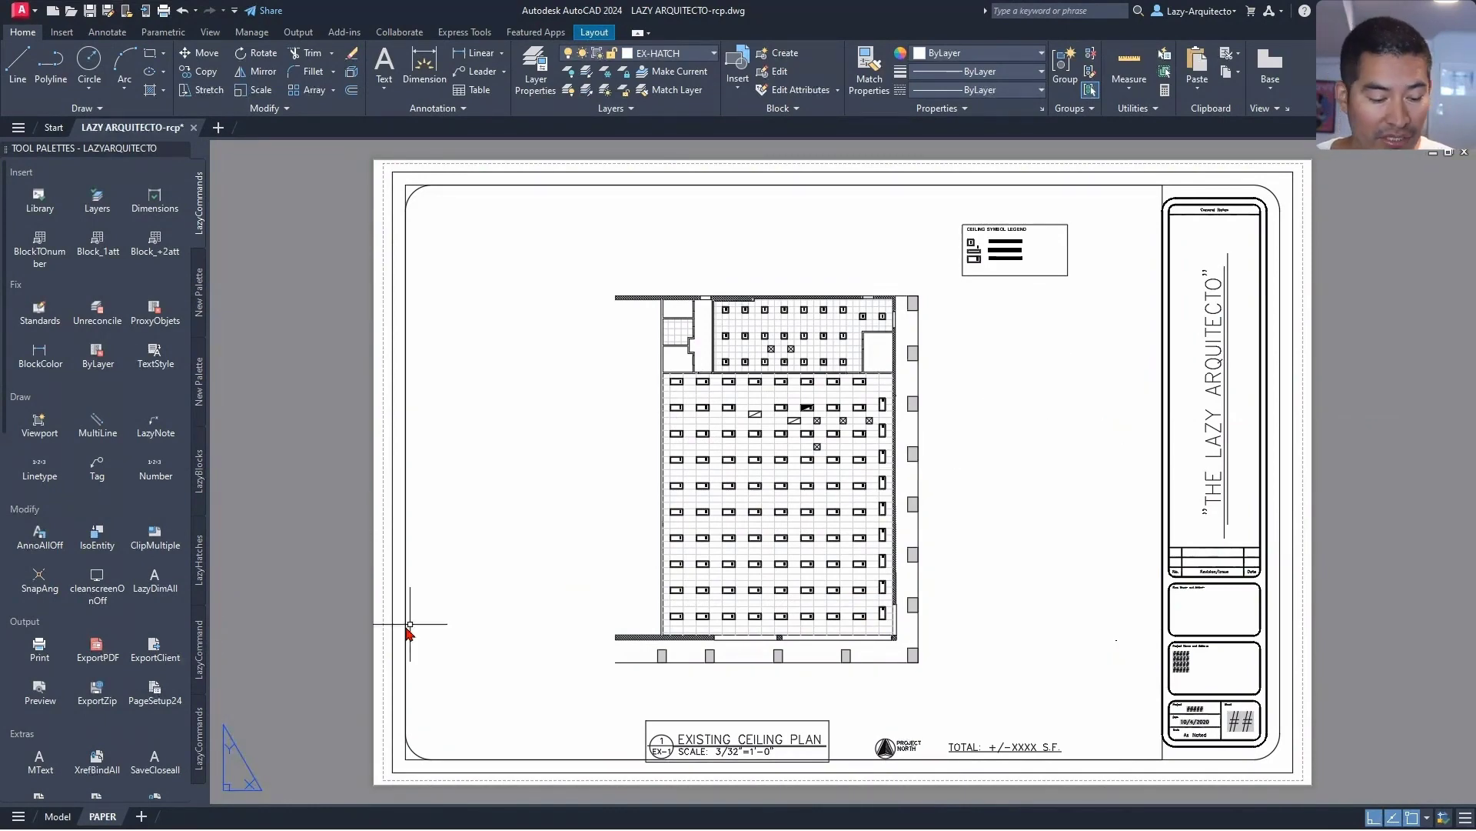
# Step: Compare the ceiling plan's appearance in model space with its plot-style display in the PAPER layout
pyautogui.click(67, 813)
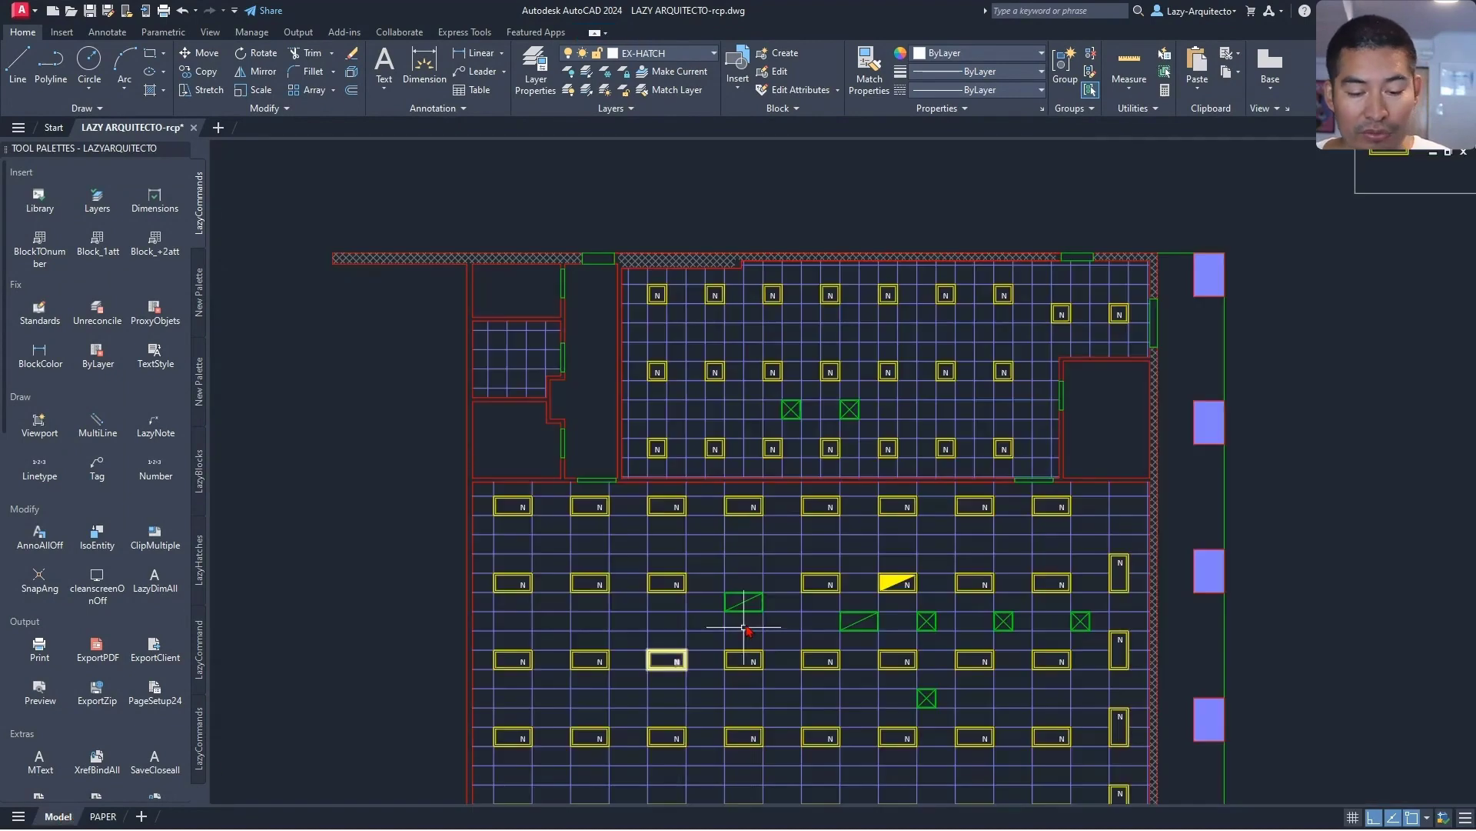
pyautogui.scroll(-3, 731, 415)
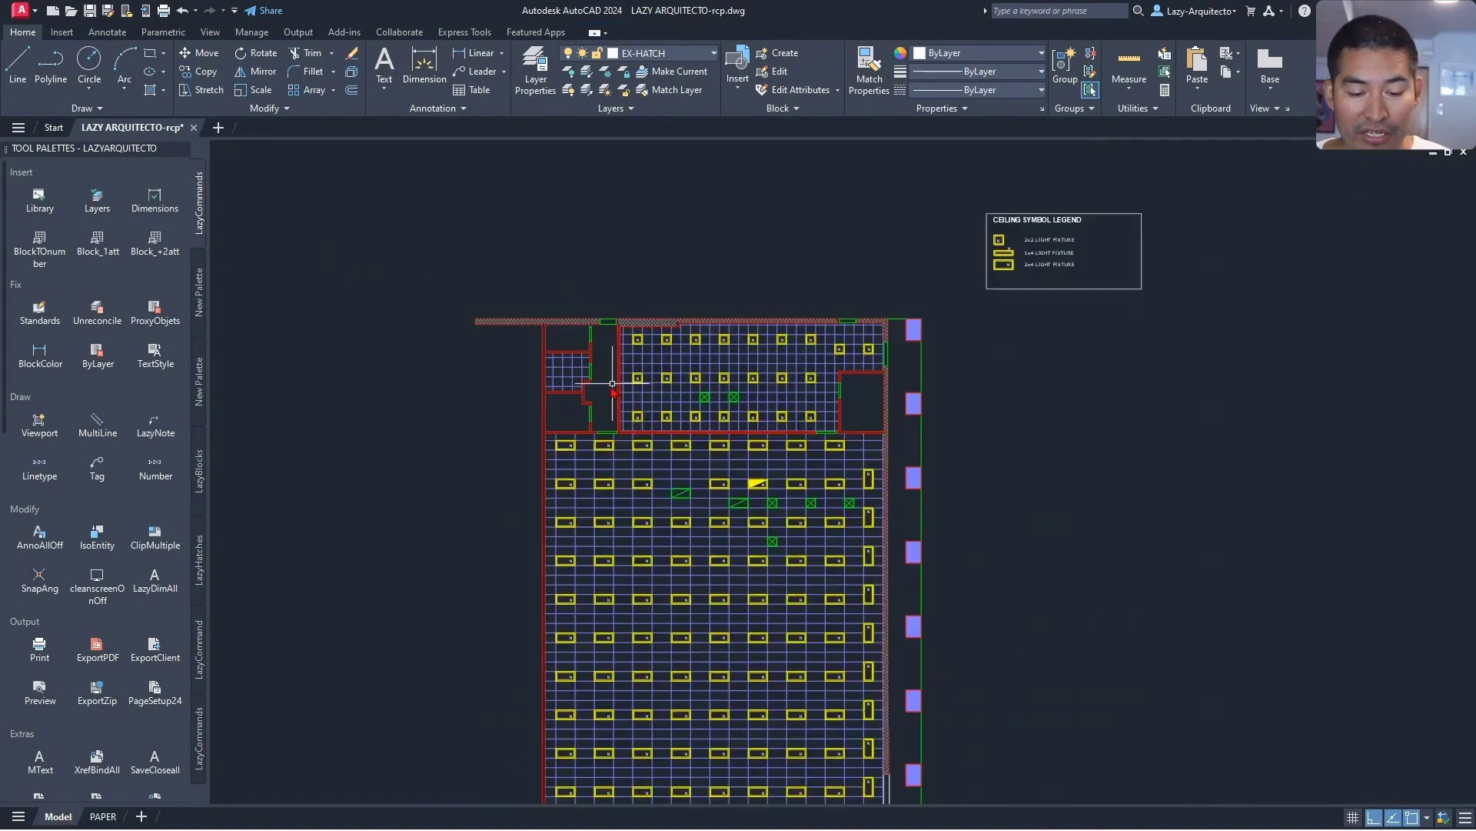
pyautogui.click(103, 816)
pyautogui.scroll(3, 759, 472)
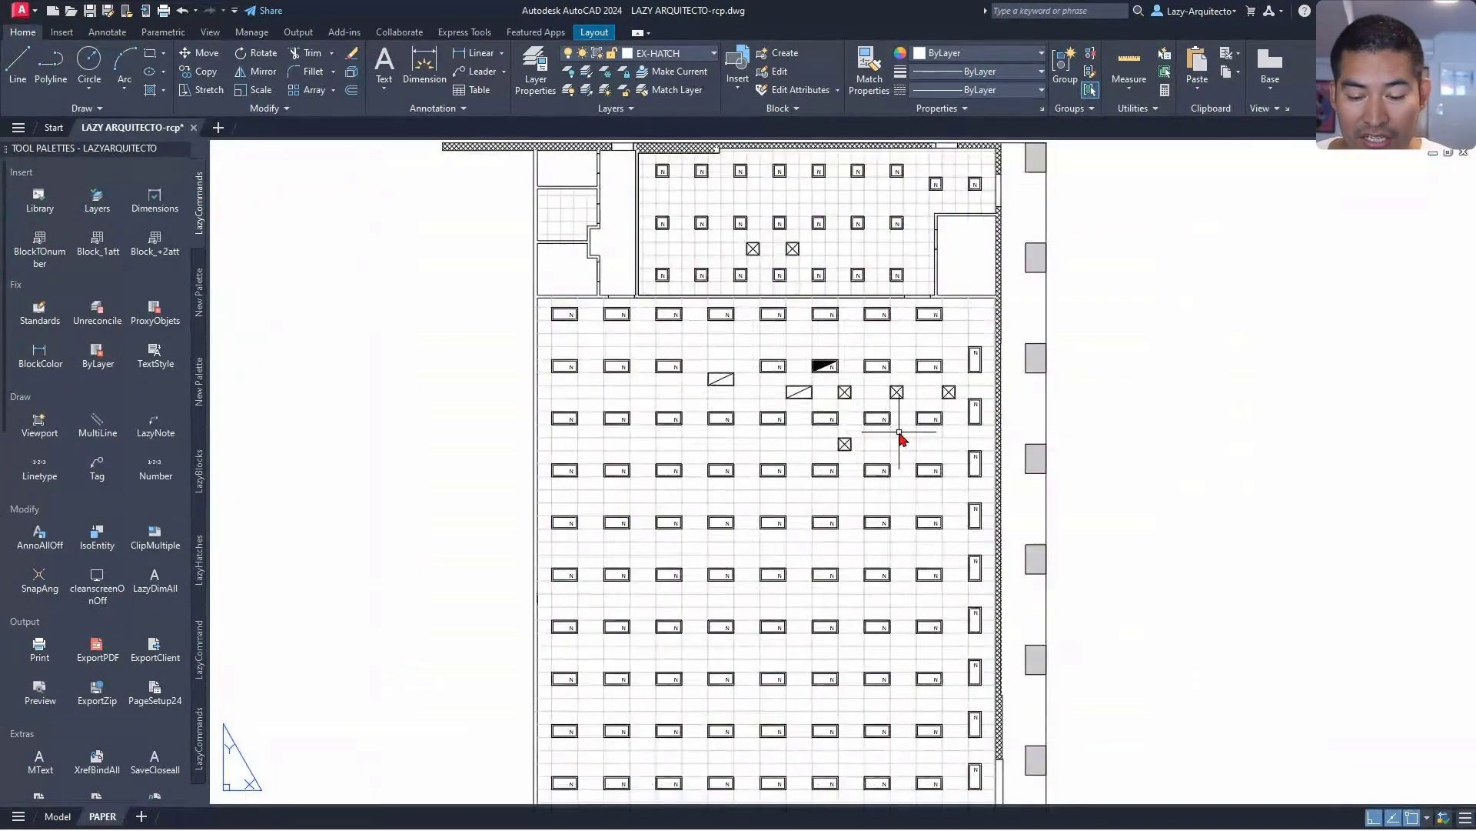
pyautogui.scroll(-3, 900, 431)
pyautogui.scroll(2, 1009, 507)
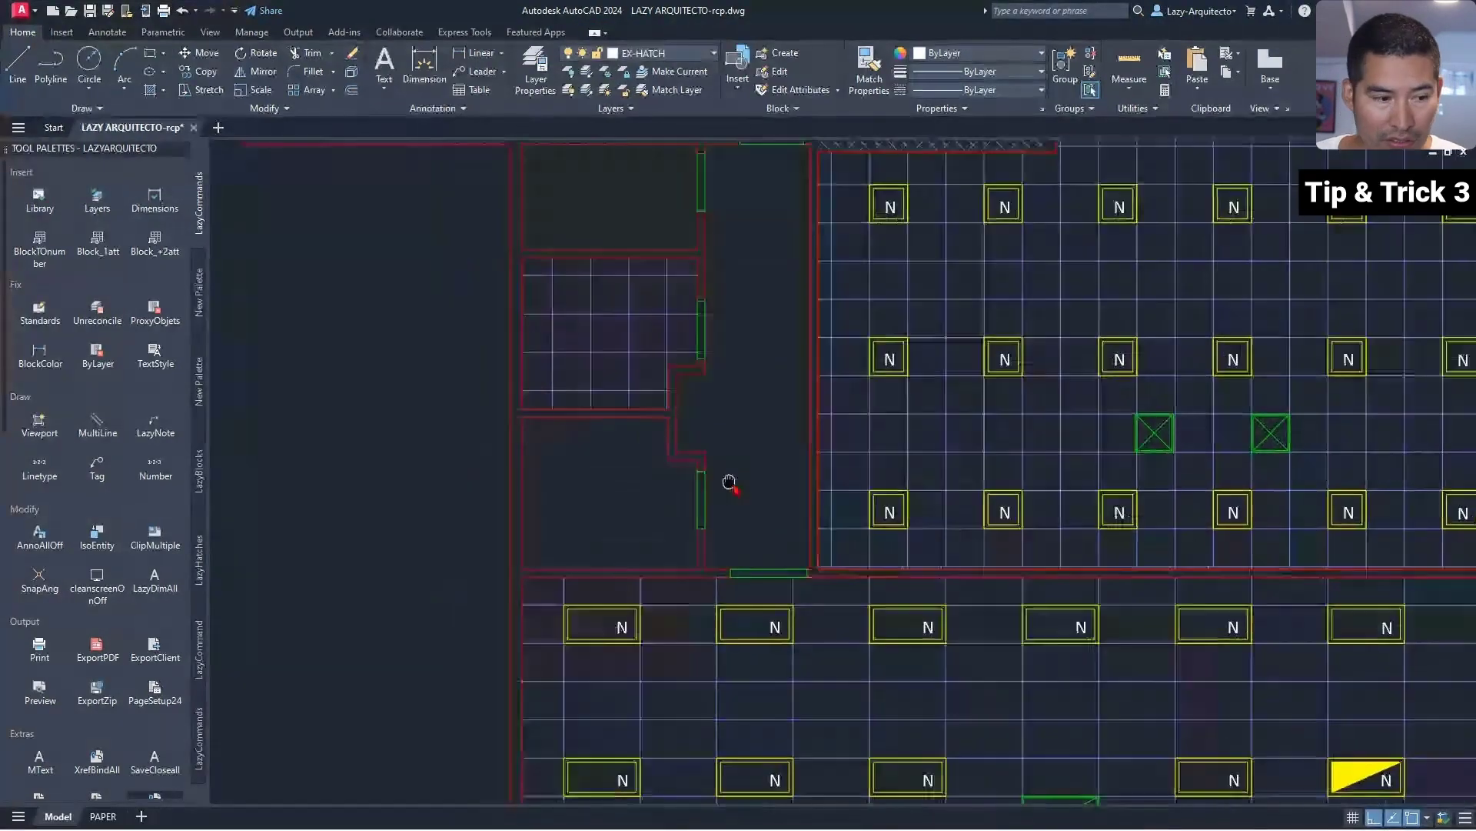
# Step: Try to move a square light fixture from the large room onto a ceiling-grid intersection in the small middle room, checking the active object snaps
pyautogui.moveTo(729, 485); pyautogui.dragTo(860, 511, button='middle')
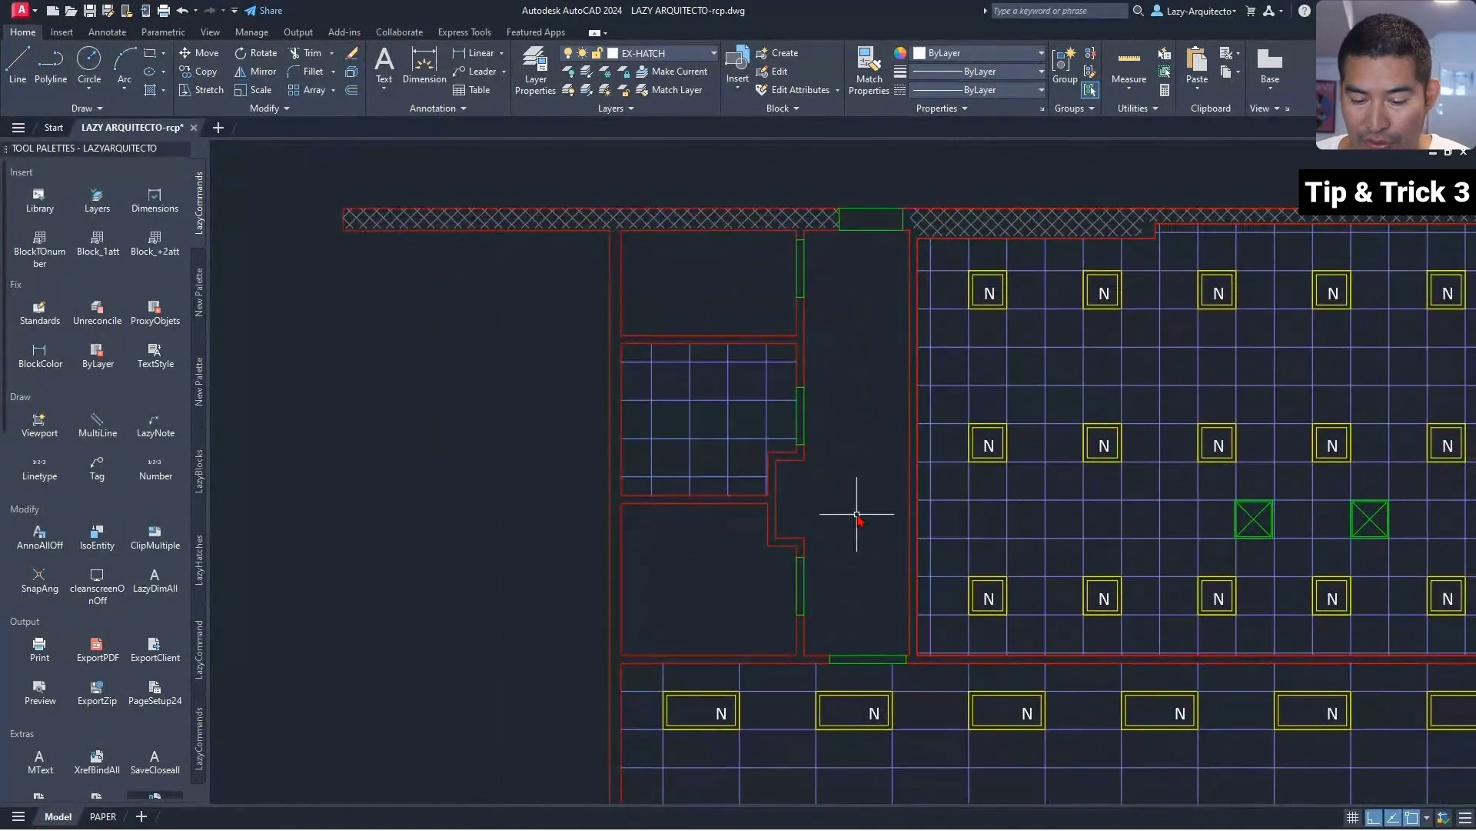
pyautogui.click(992, 462)
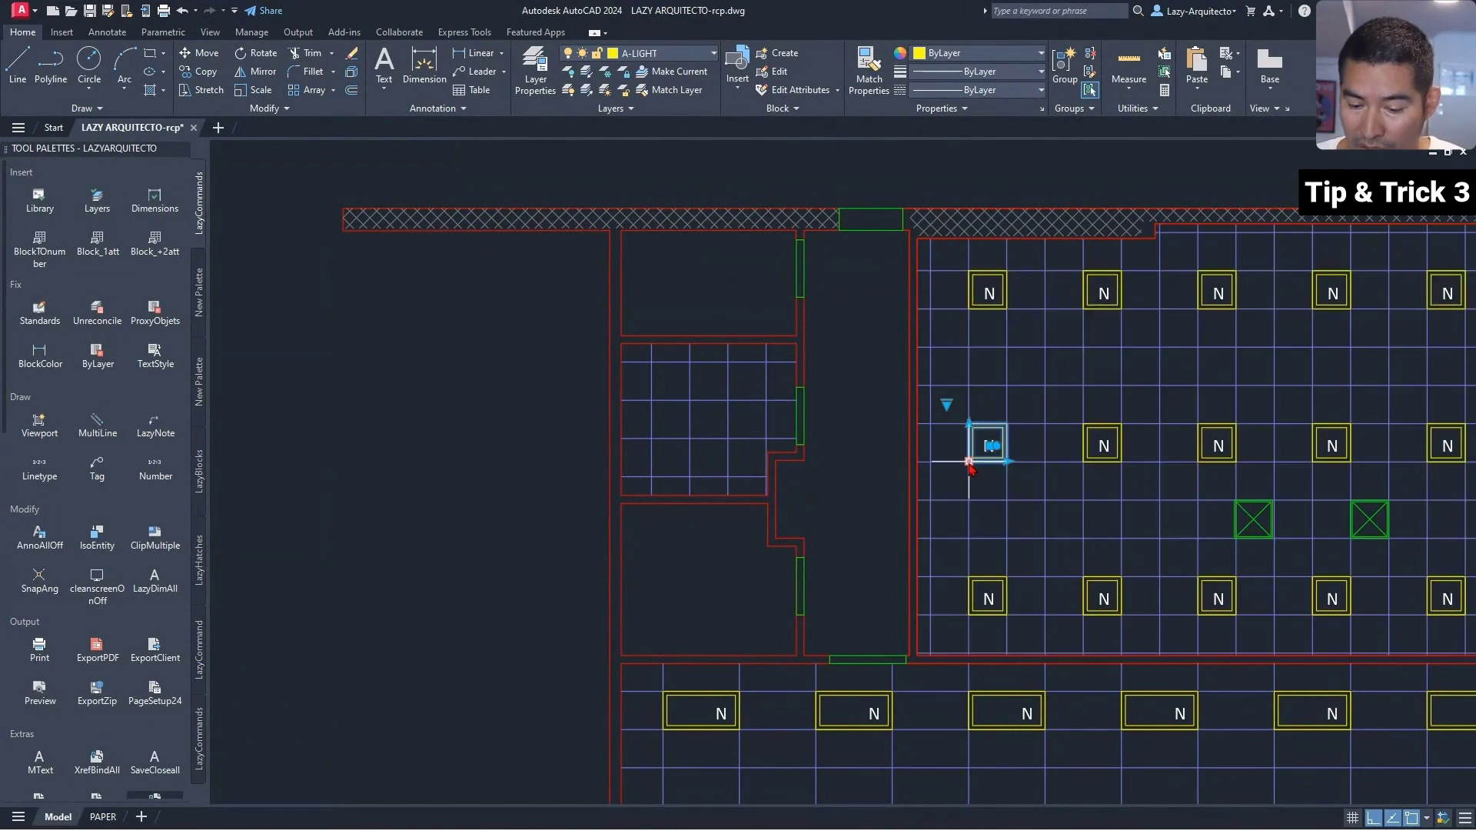
pyautogui.click(968, 461)
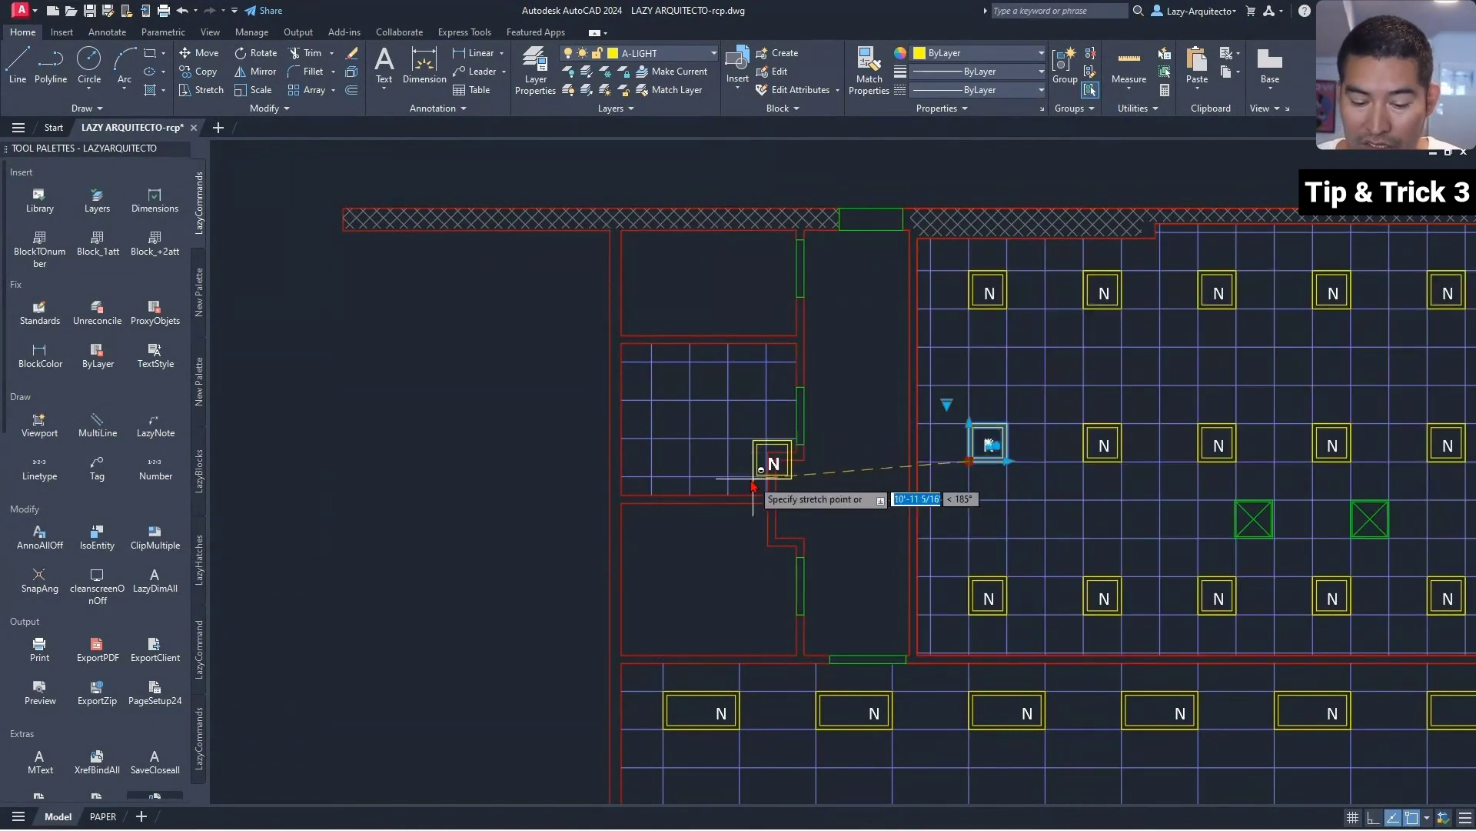
pyautogui.scroll(6, 684, 442)
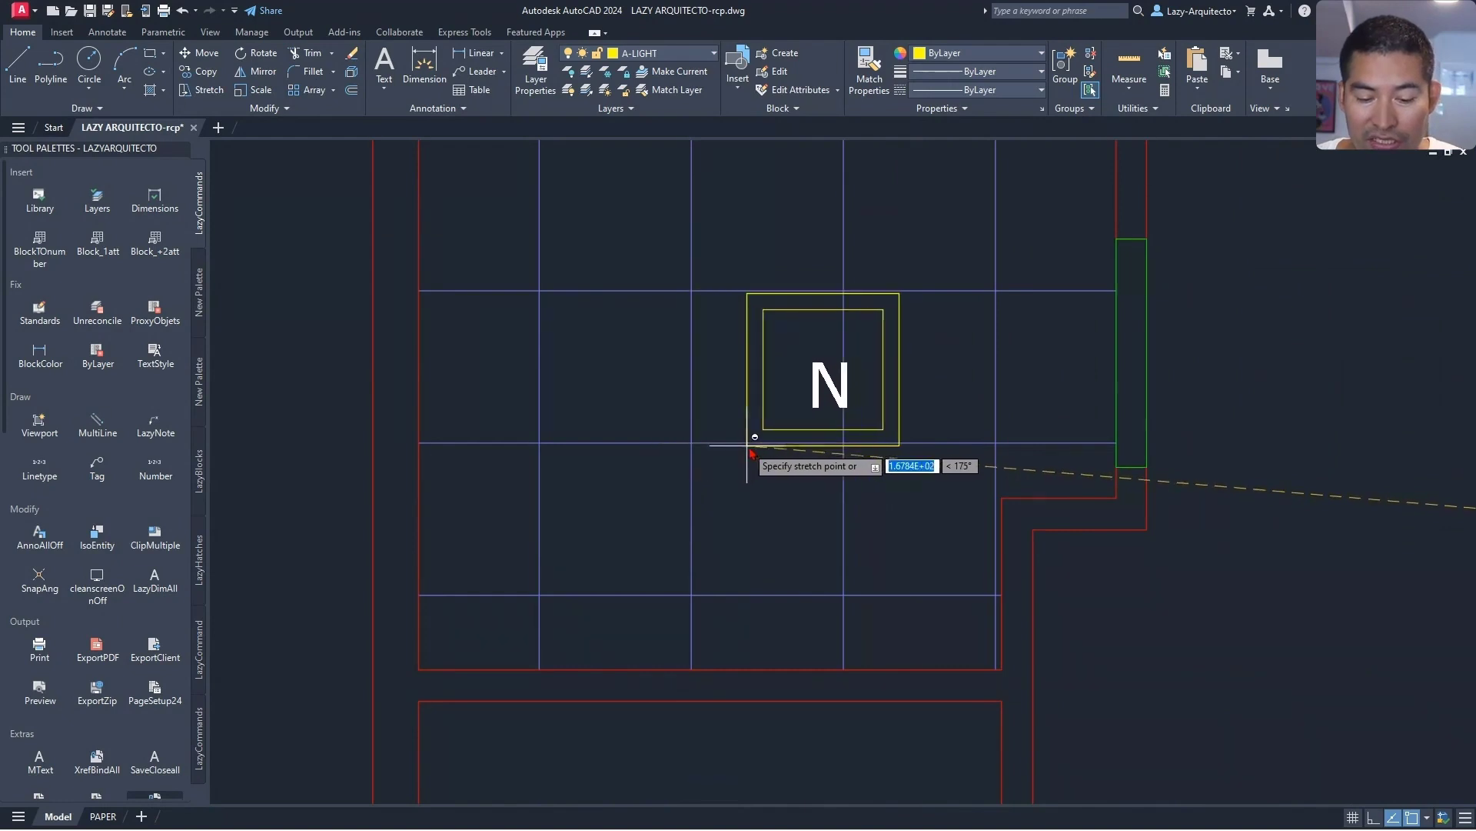
pyautogui.scroll(-3, 749, 434)
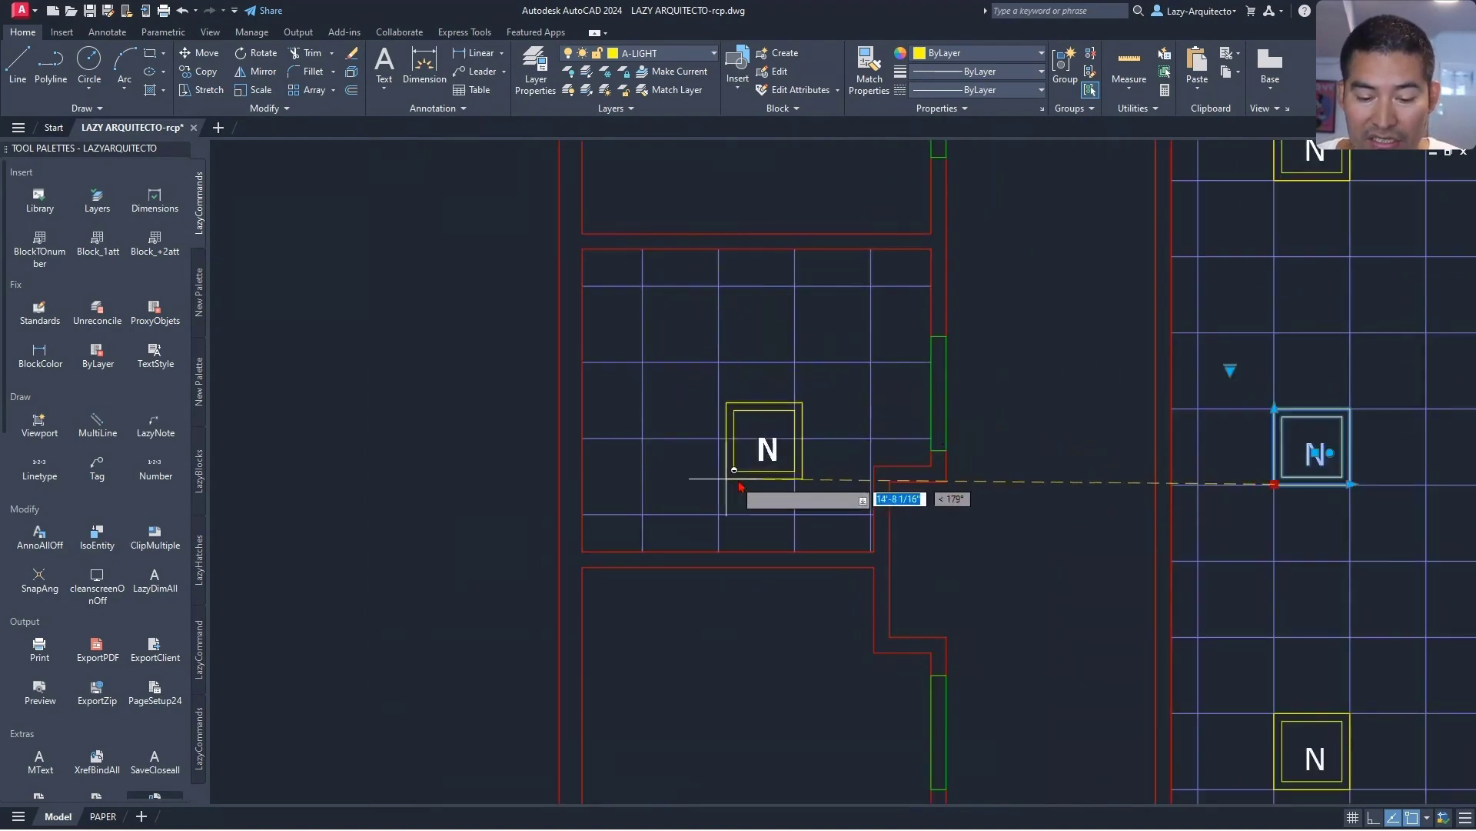
pyautogui.scroll(5, 740, 468)
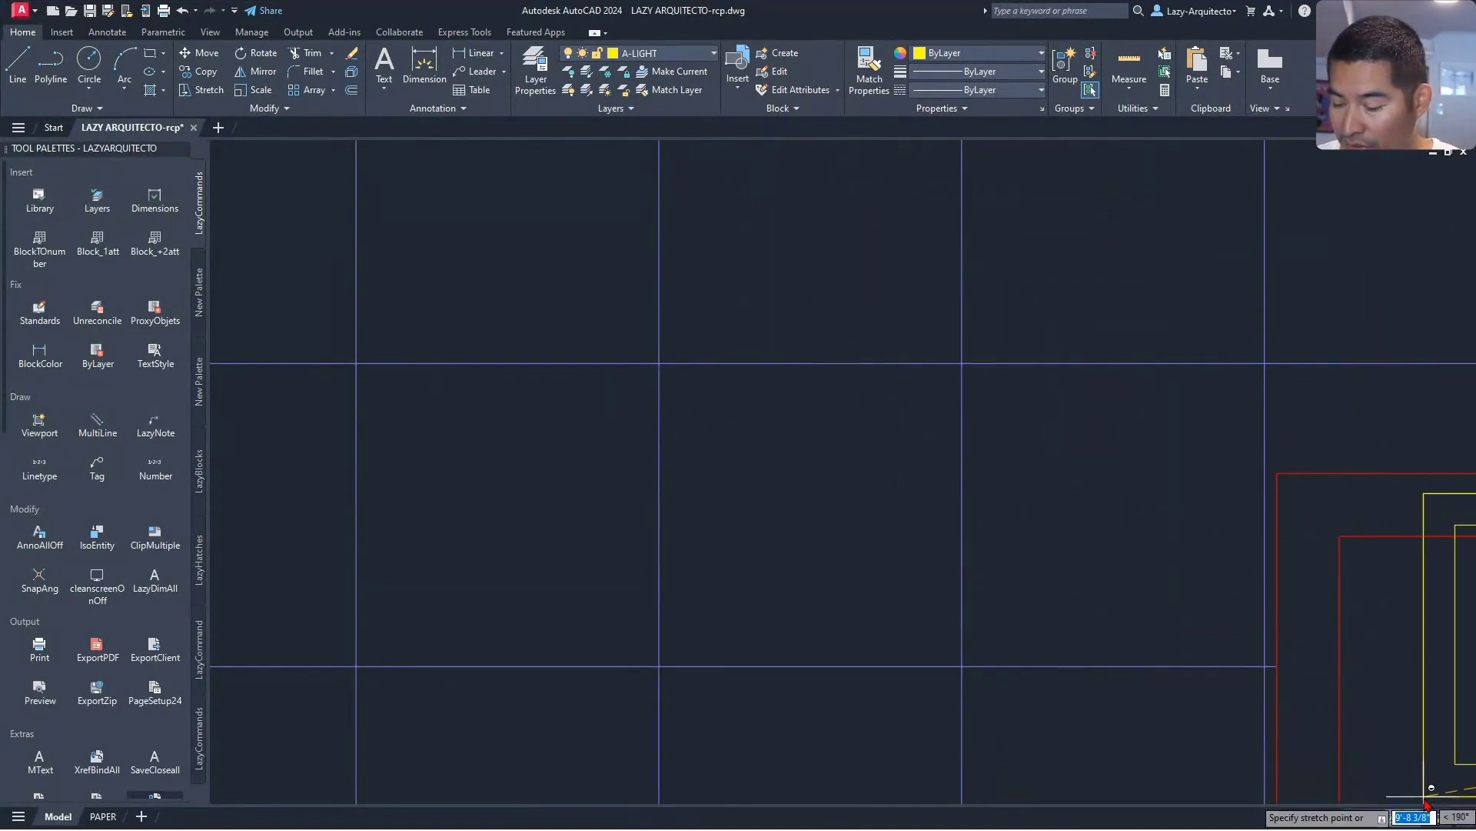
pyautogui.click(1427, 818)
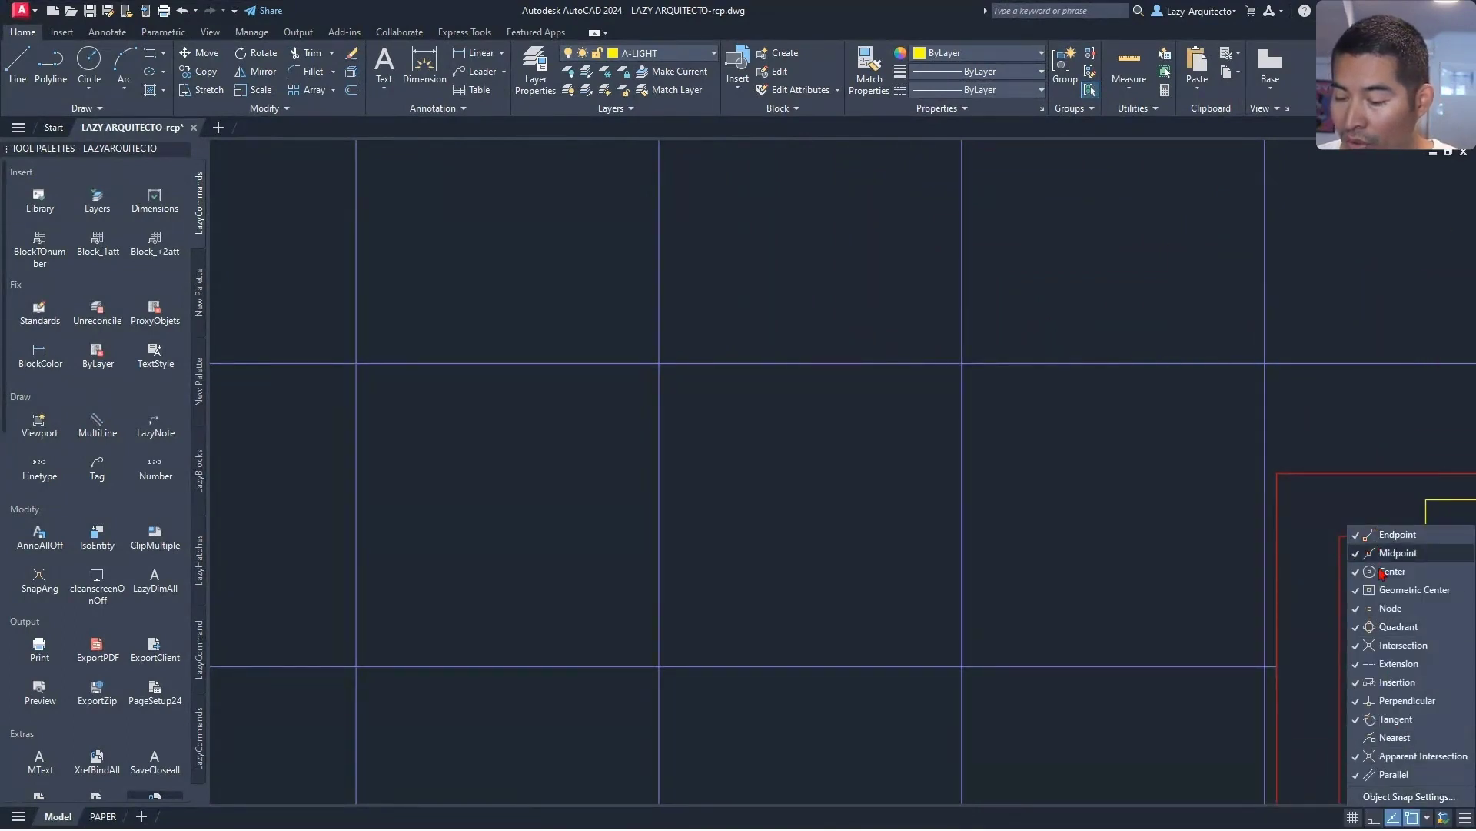
pyautogui.click(660, 362)
pyautogui.scroll(-3, 690, 470)
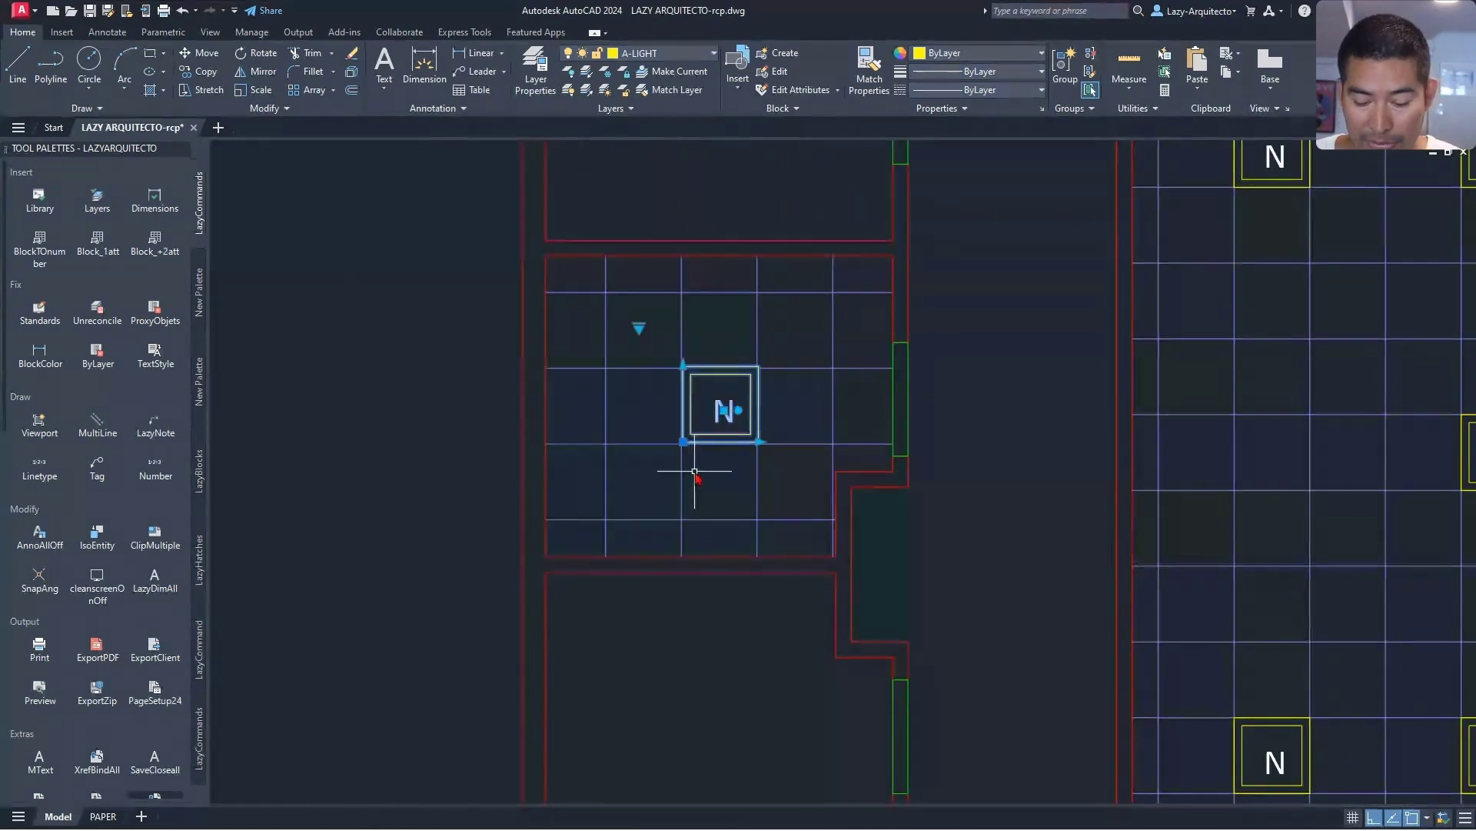
pyautogui.press('Escape')
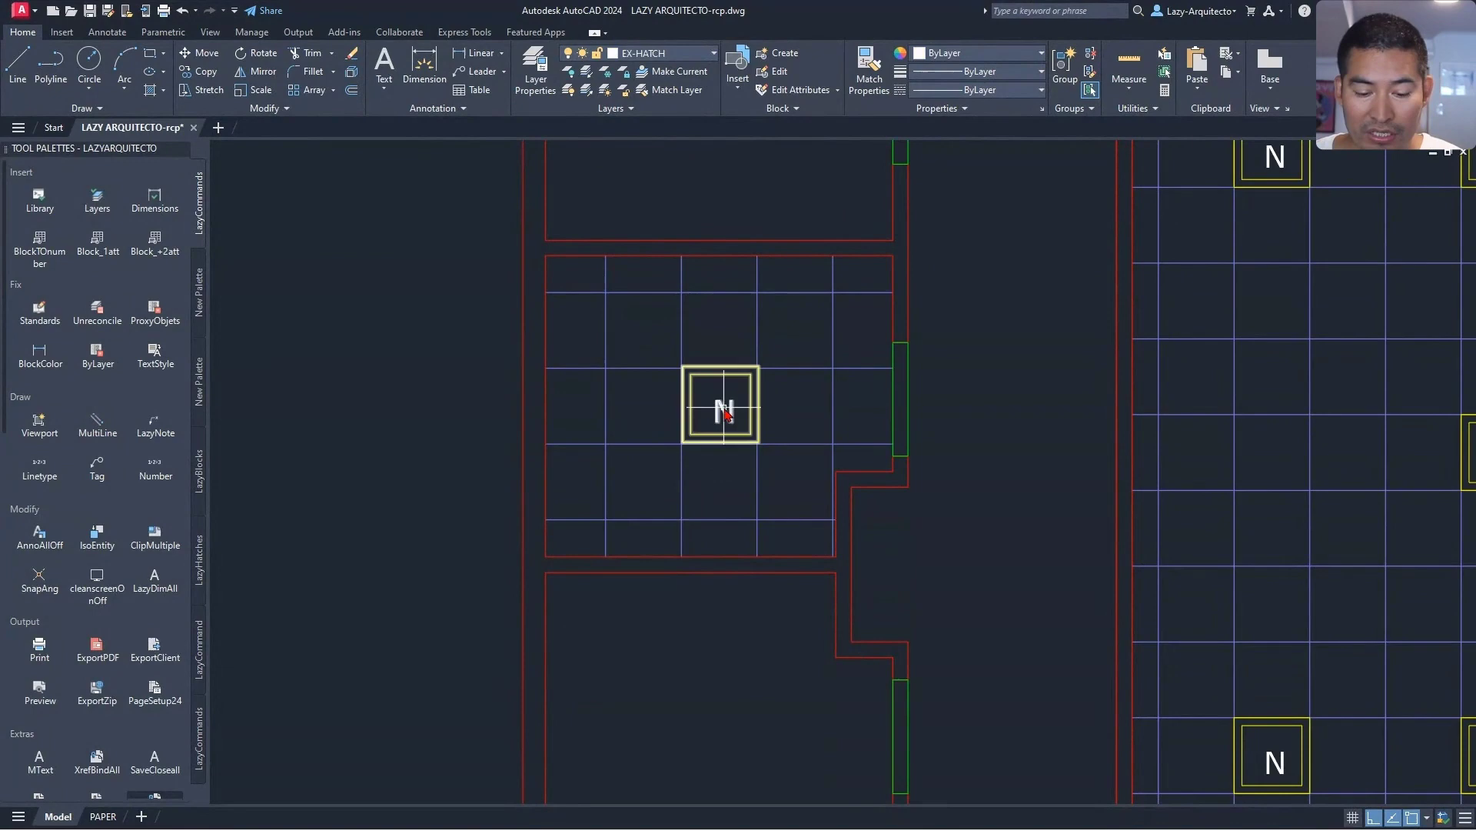
# Step: Inspect the small middle room's ceiling-grid hatch and the alignment of the light fixture placed on it
pyautogui.click(690, 455)
pyautogui.click(660, 455)
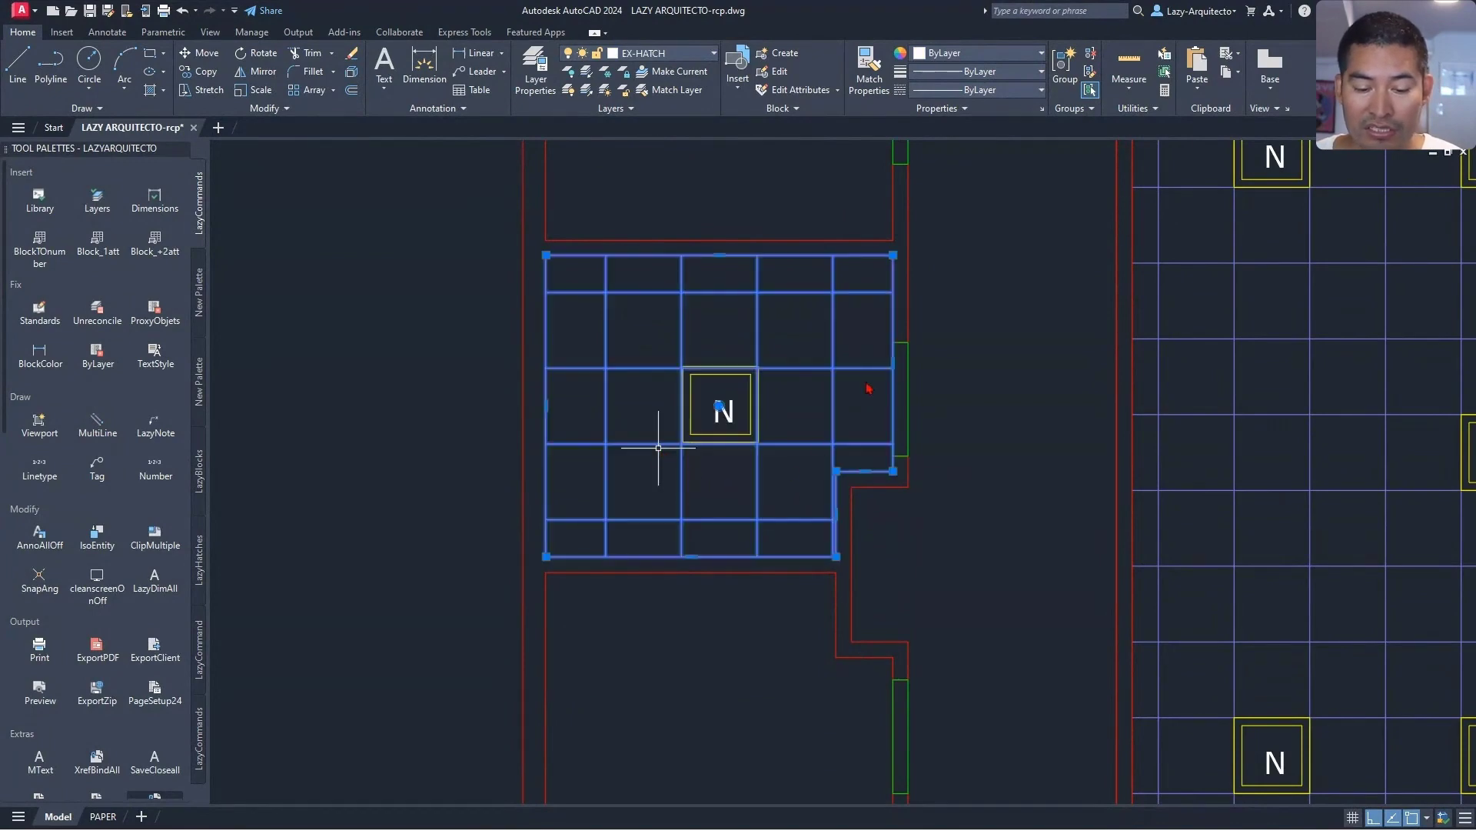
pyautogui.press('Escape')
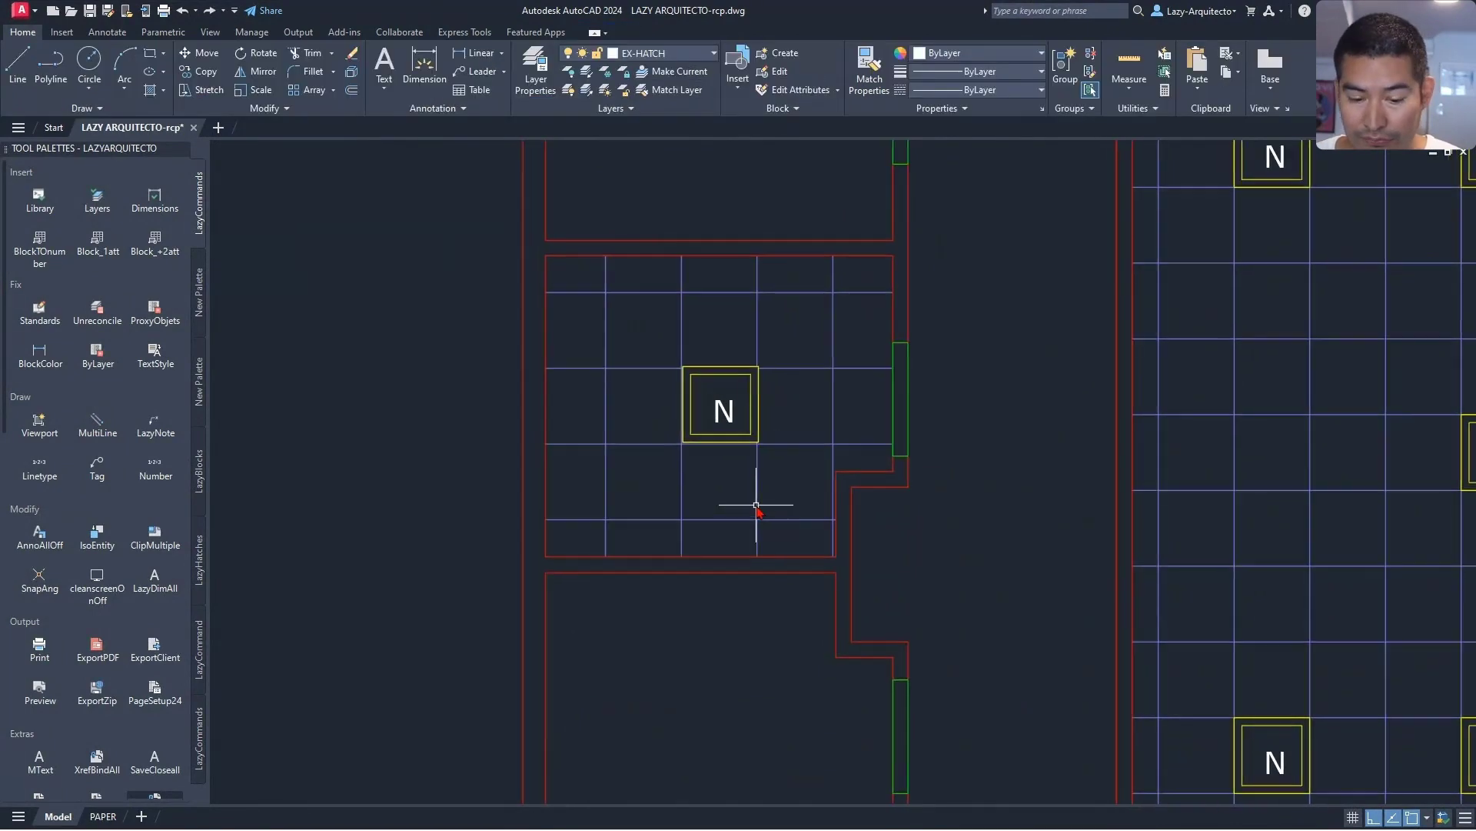
pyautogui.scroll(6, 759, 506)
pyautogui.scroll(-10, 762, 504)
# Step: Turn off Ignore hatch objects in the drafting object snap options and apply the change
pyautogui.moveTo(778, 500); pyautogui.dragTo(676, 486, button='middle')
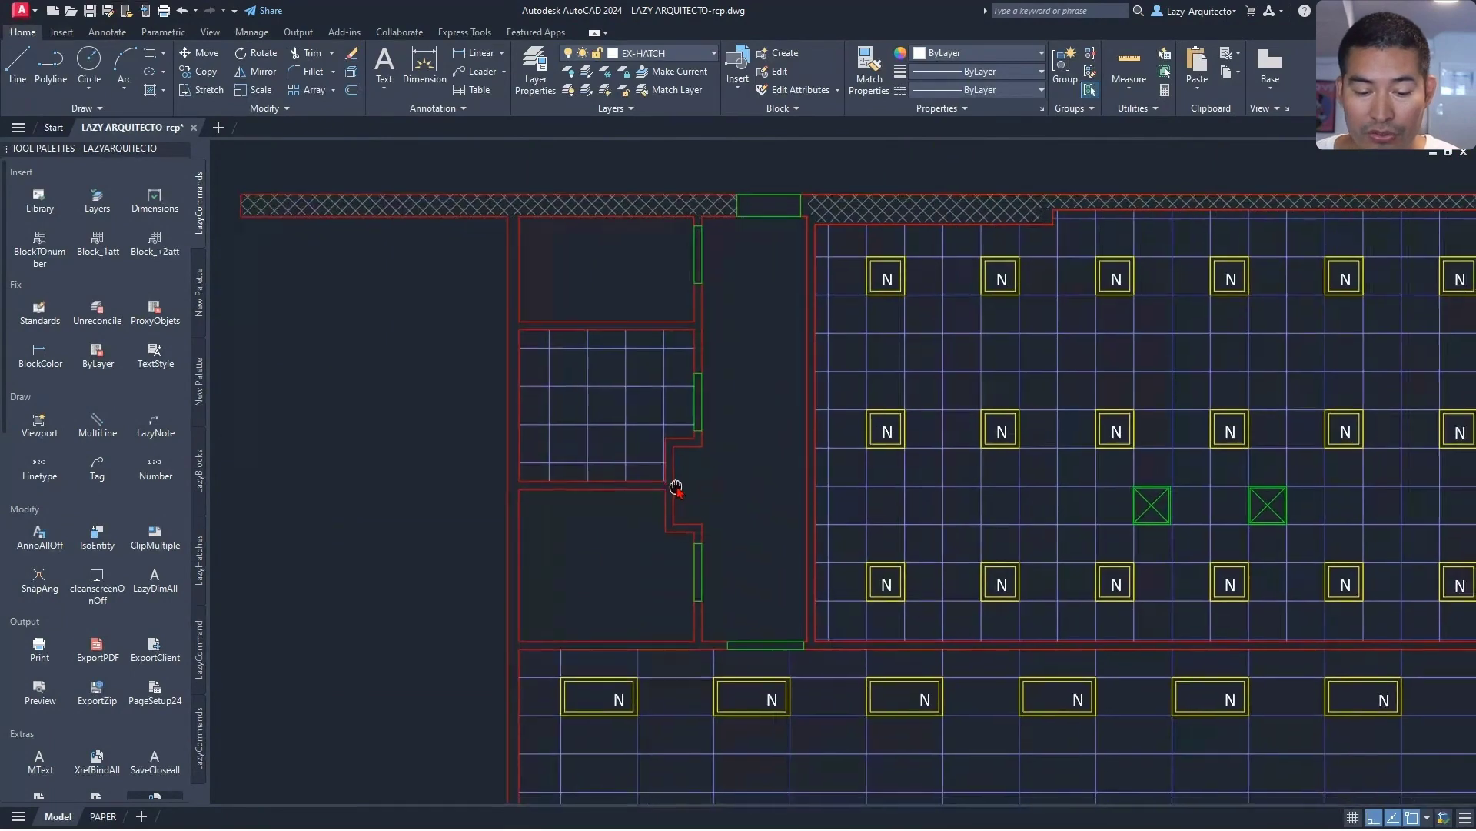
pyautogui.write('OP')
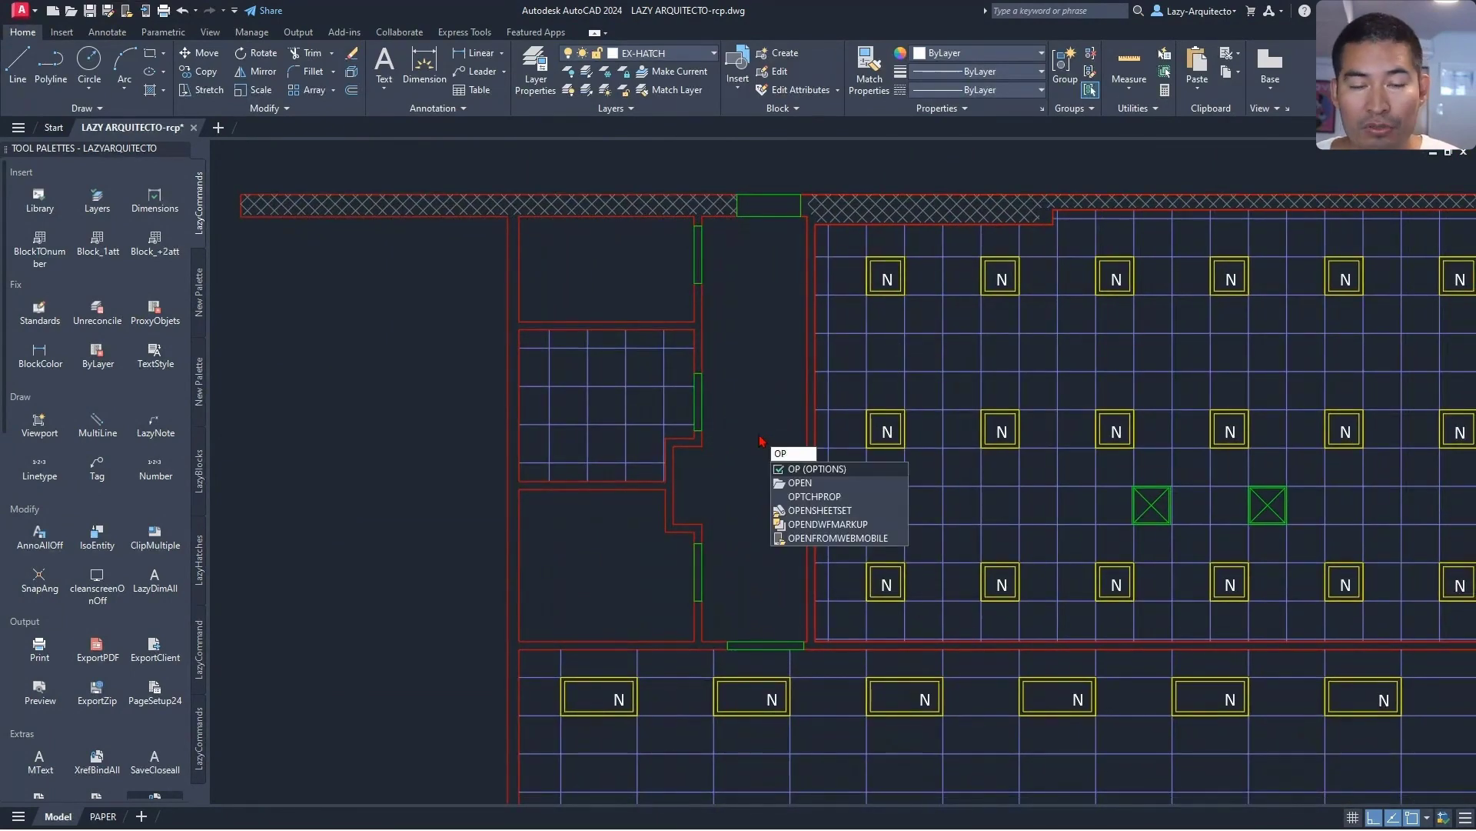
pyautogui.press('Return')
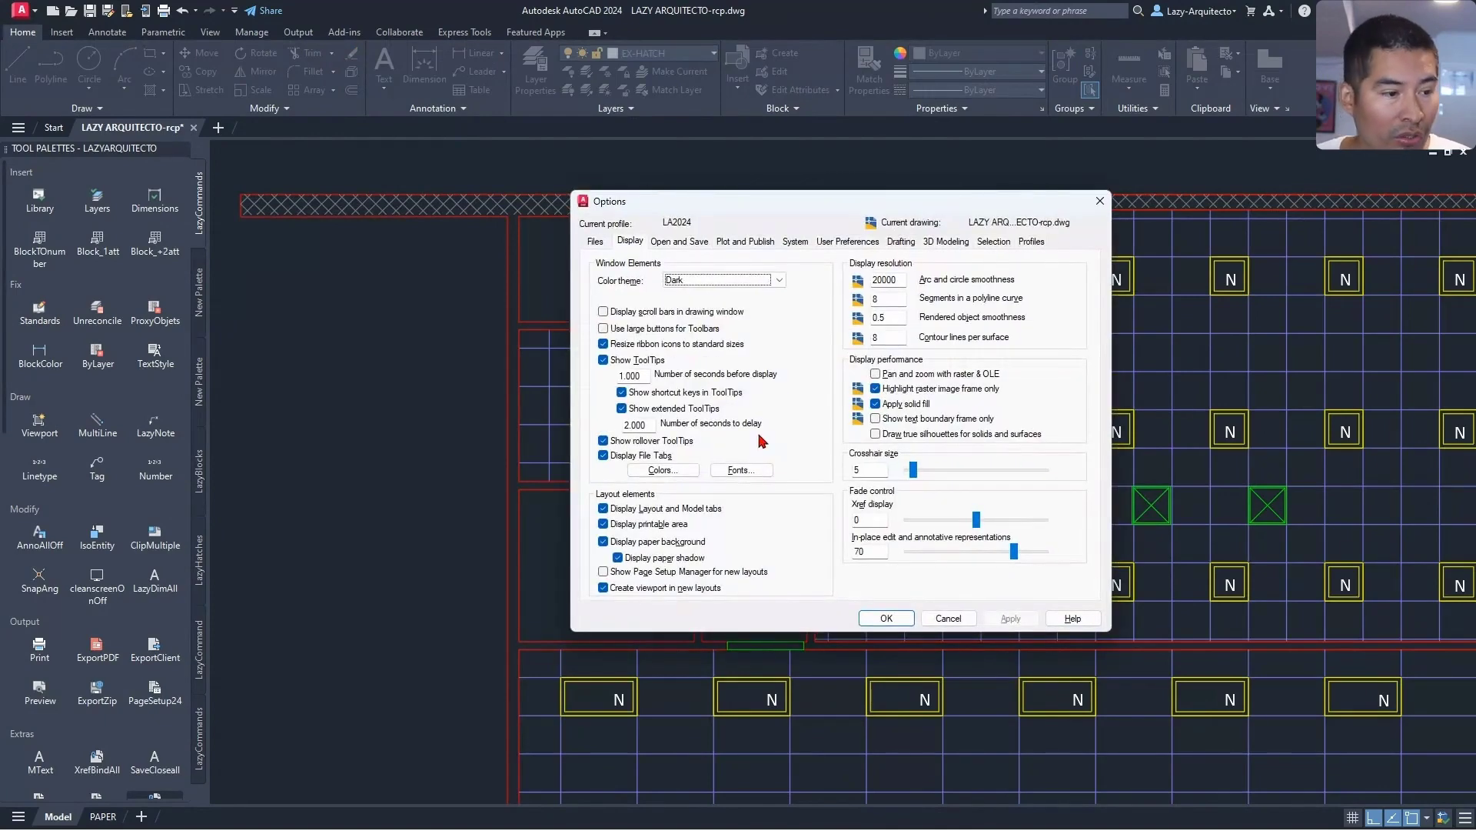
pyautogui.click(887, 245)
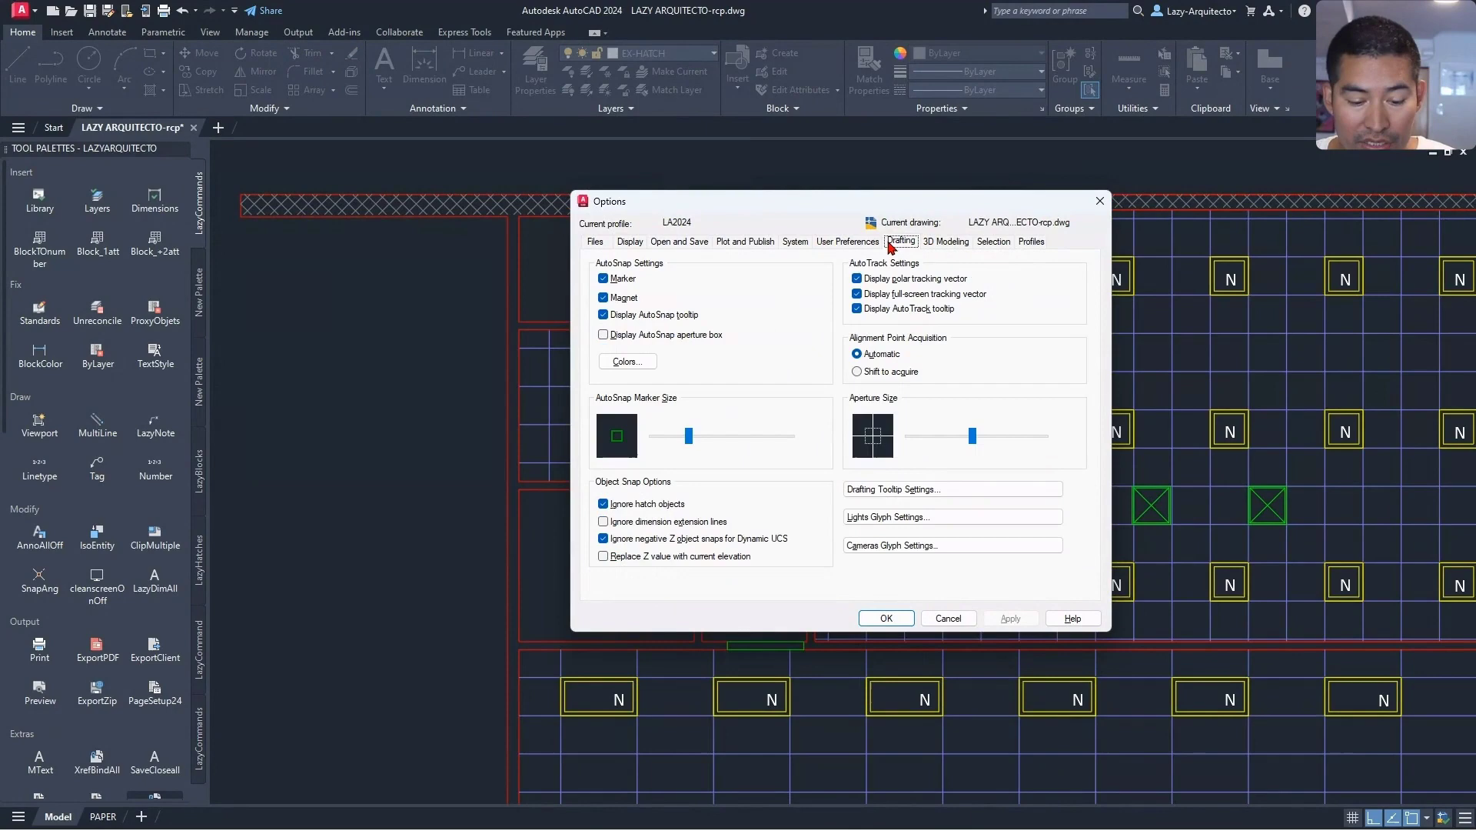
pyautogui.click(605, 505)
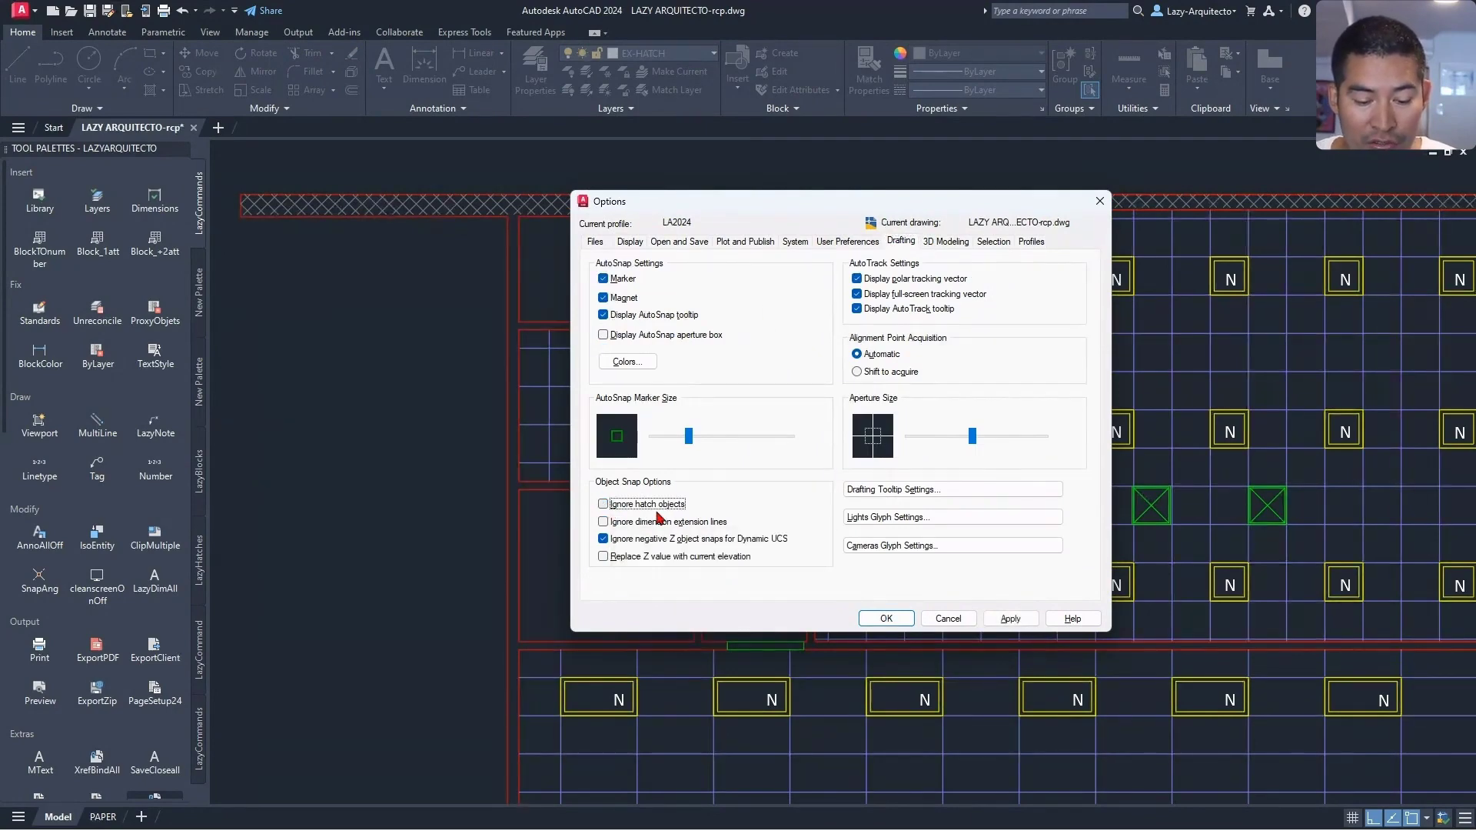
pyautogui.click(984, 618)
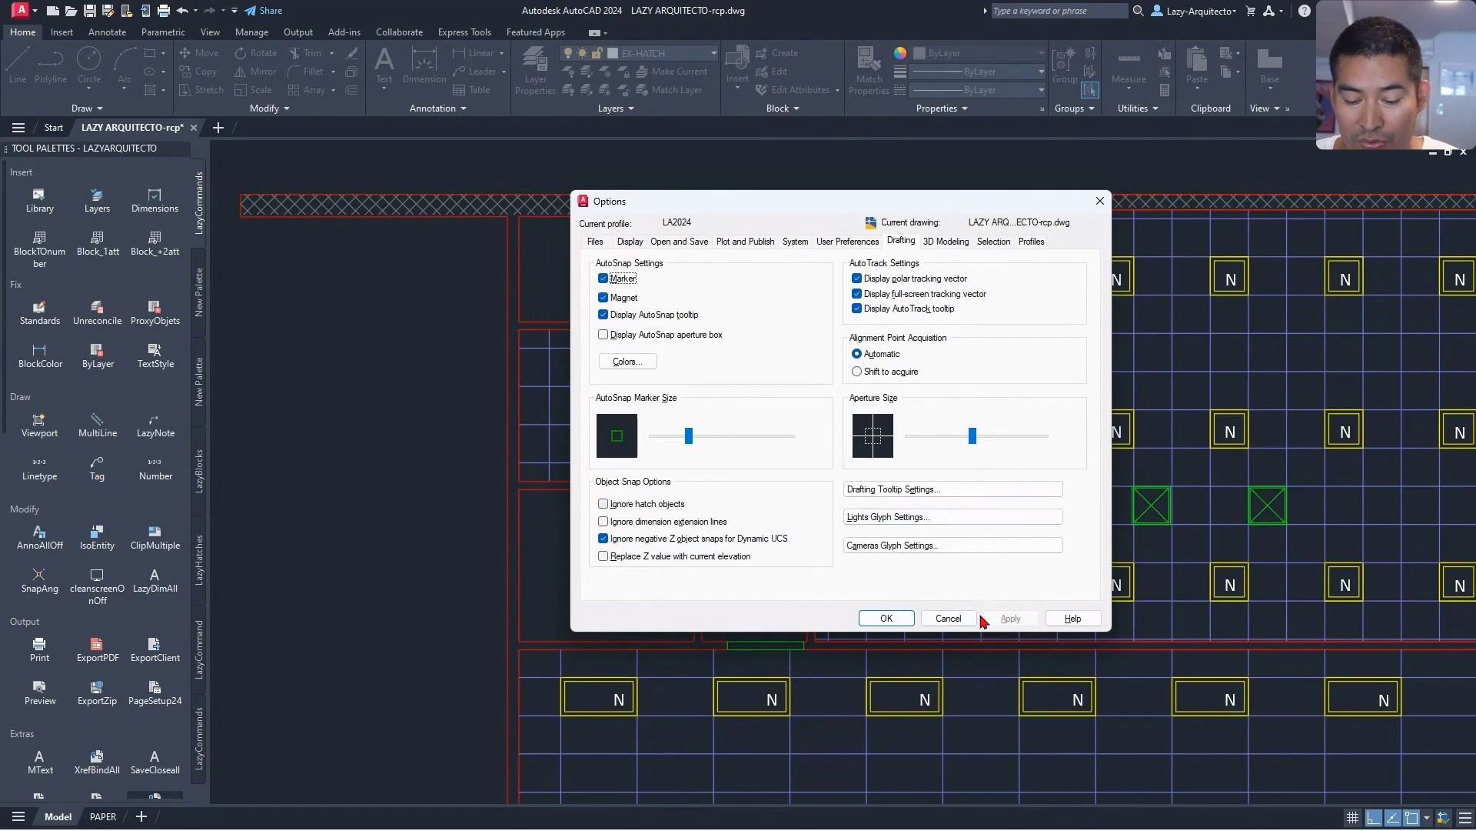
pyautogui.click(892, 620)
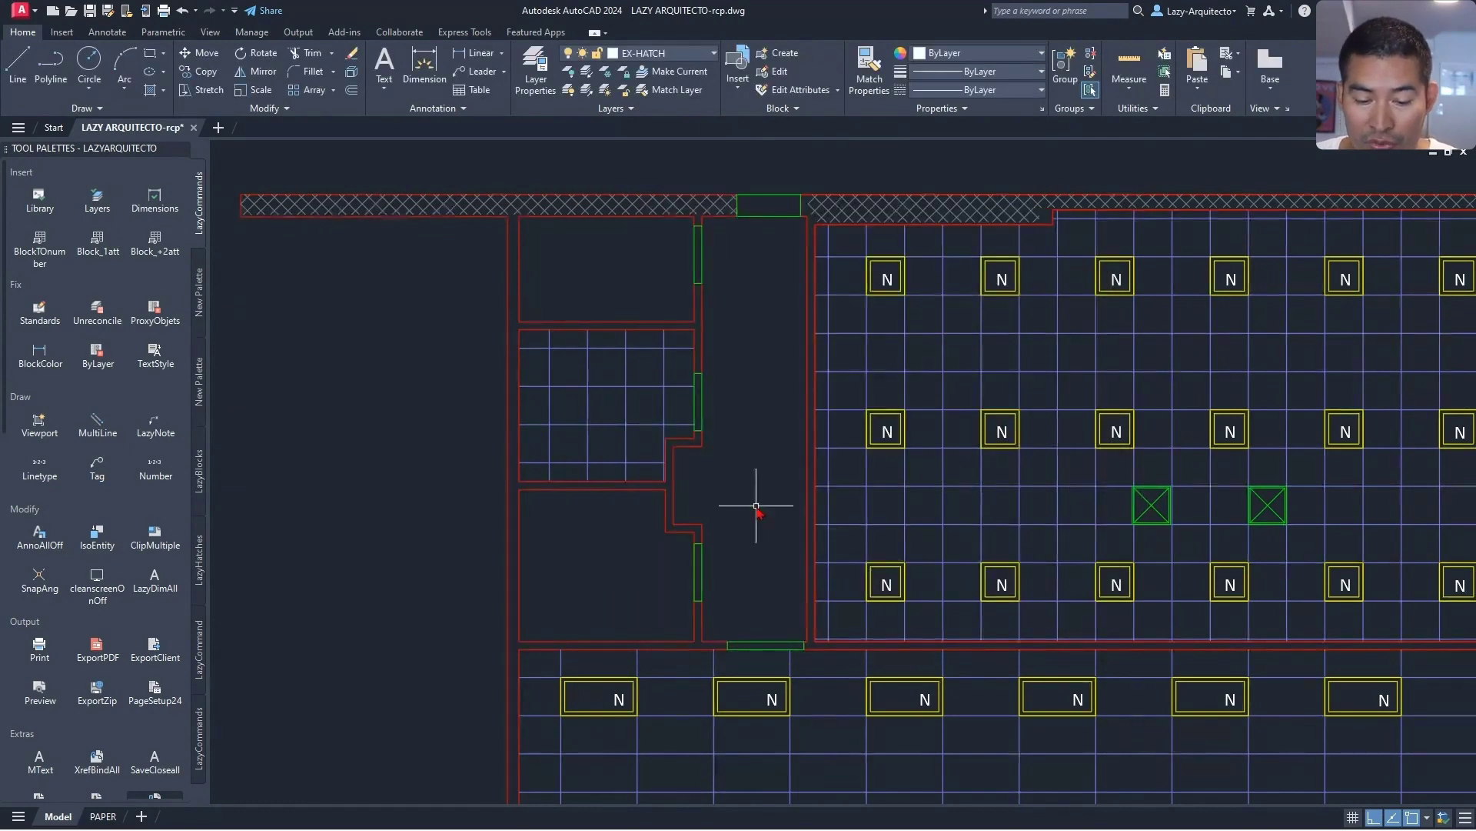
# Step: Copy a square light fixture from the large room by its corner grip, snapping it to a ceiling-grid hatch intersection in the small middle room
pyautogui.moveTo(758, 500); pyautogui.dragTo(959, 537, button='middle')
pyautogui.click(1020, 509)
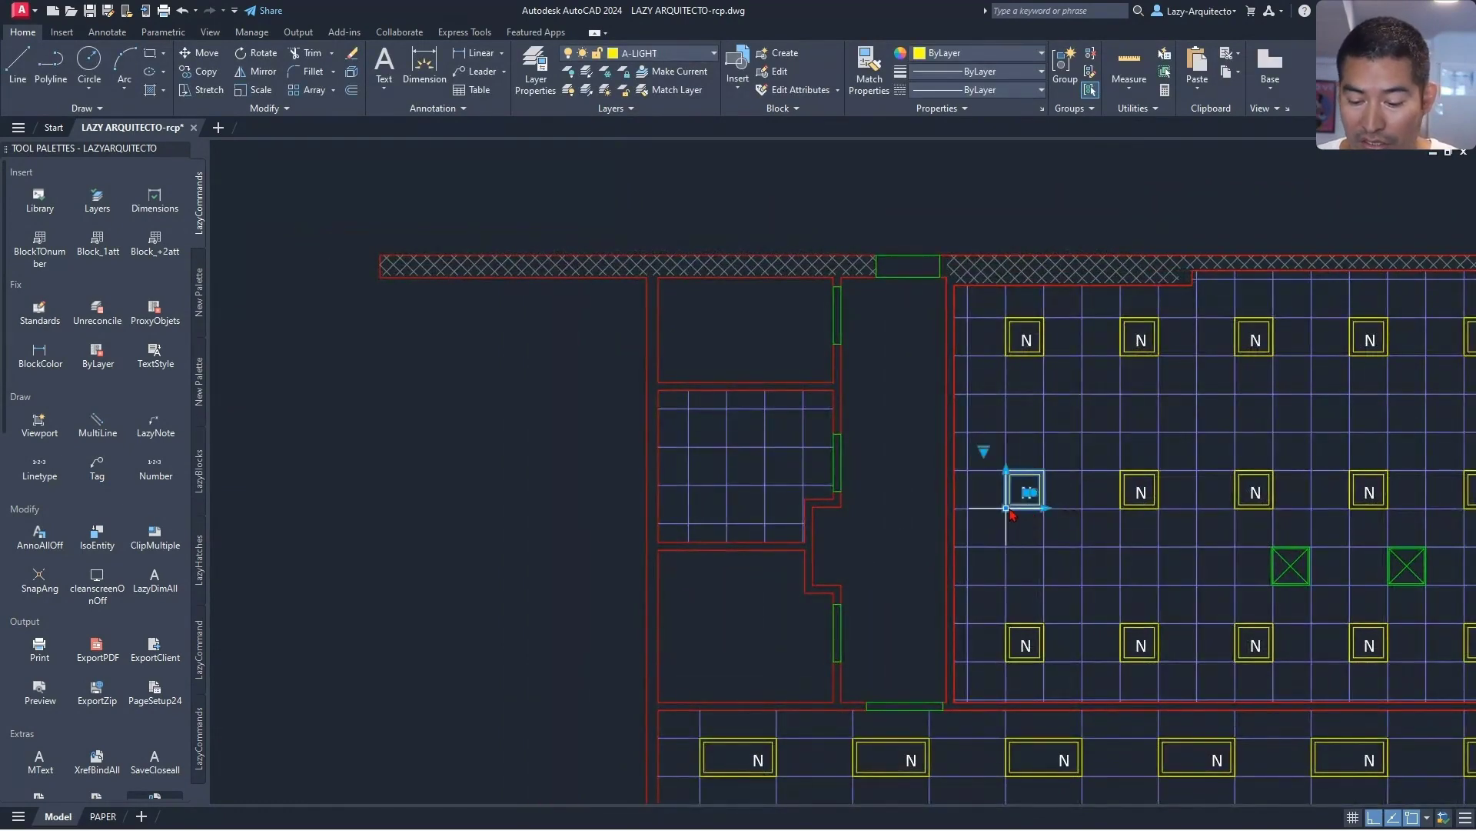
pyautogui.click(1006, 509)
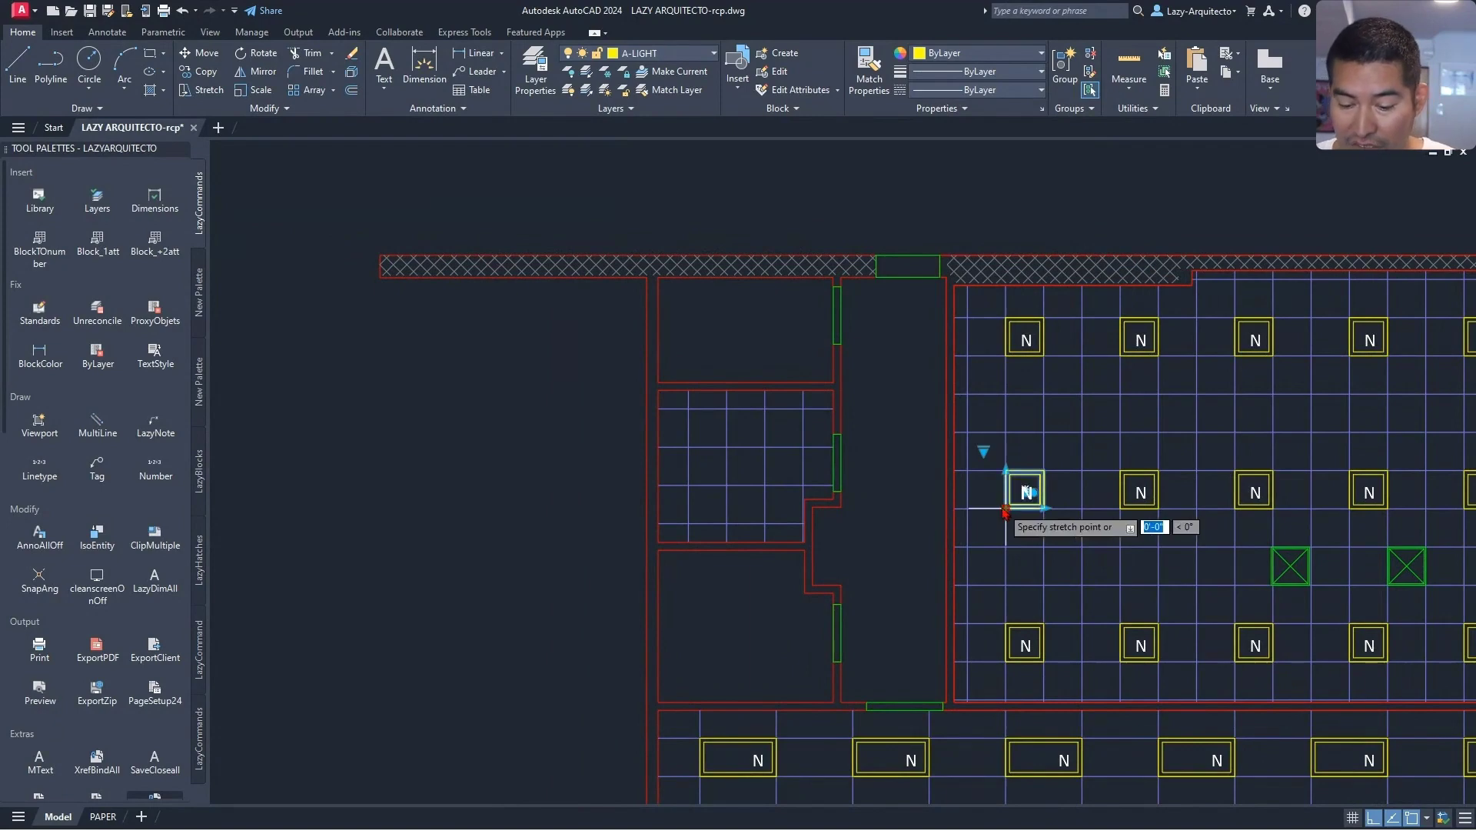
pyautogui.scroll(3, 804, 538)
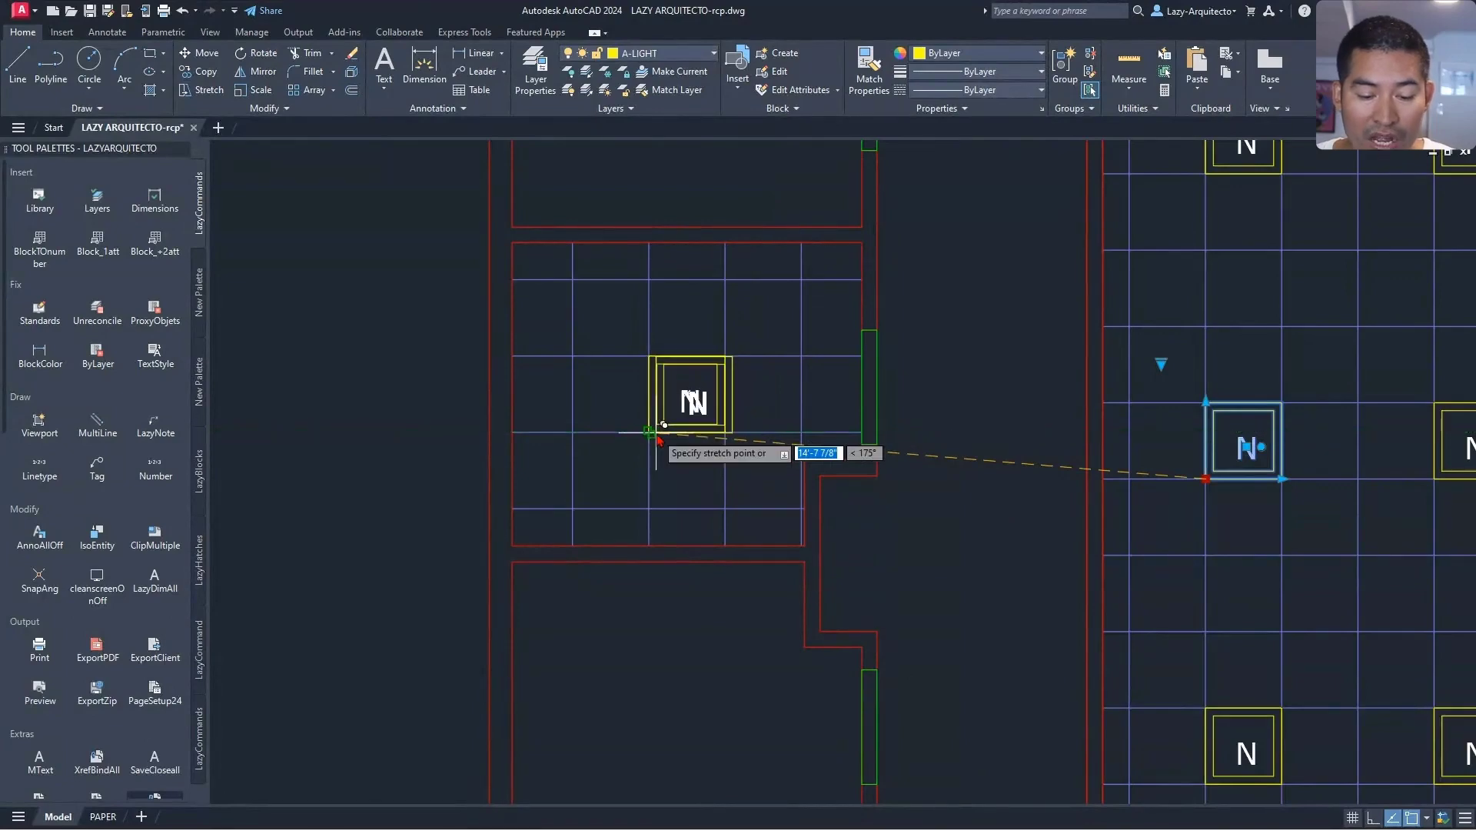
pyautogui.scroll(-3, 705, 481)
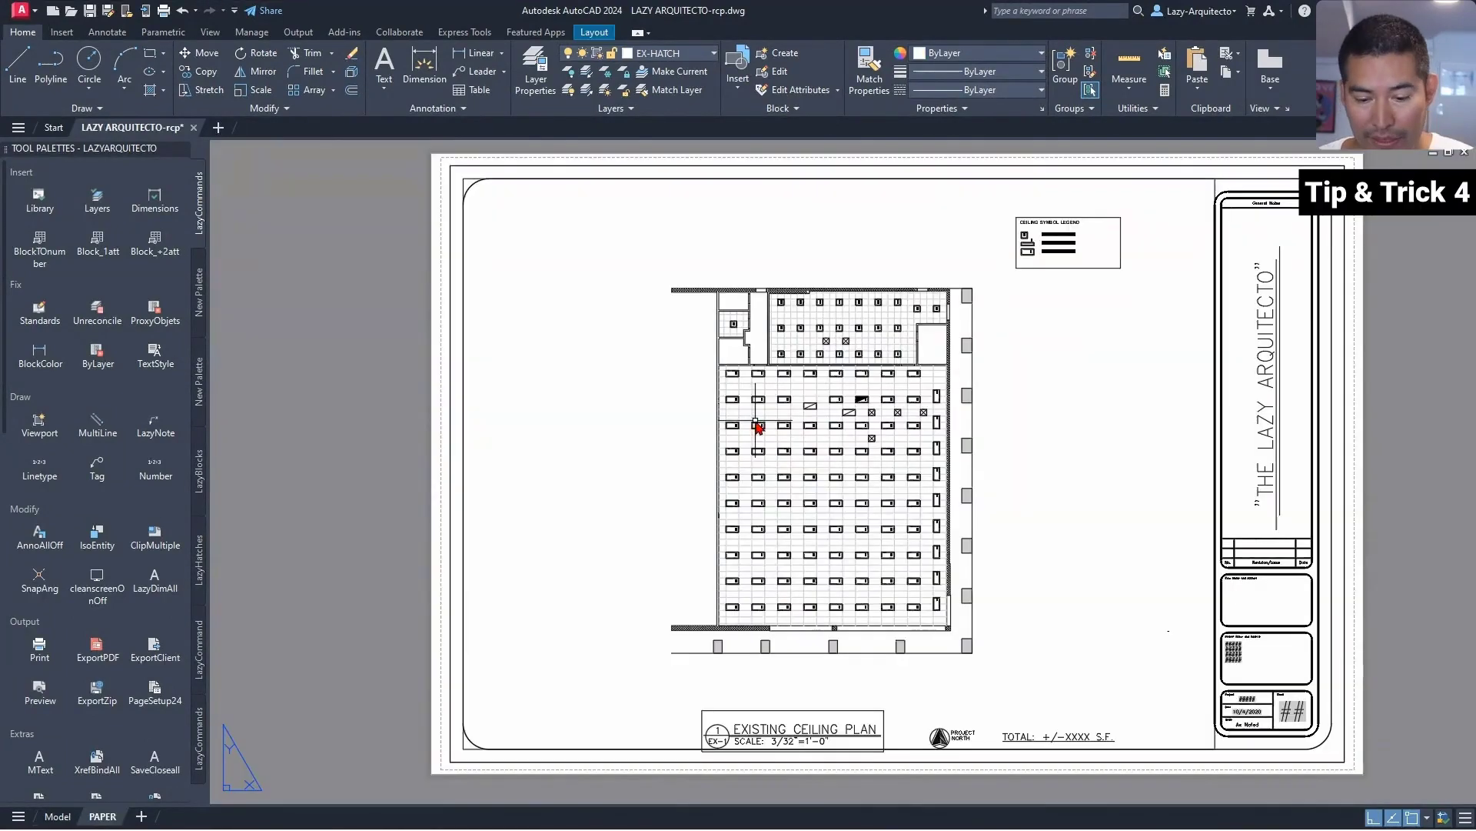
# Step: Review the custom drawing scales available for the ceiling plan viewport in the PAPER layout
pyautogui.moveTo(755, 422); pyautogui.dragTo(672, 423, button='middle')
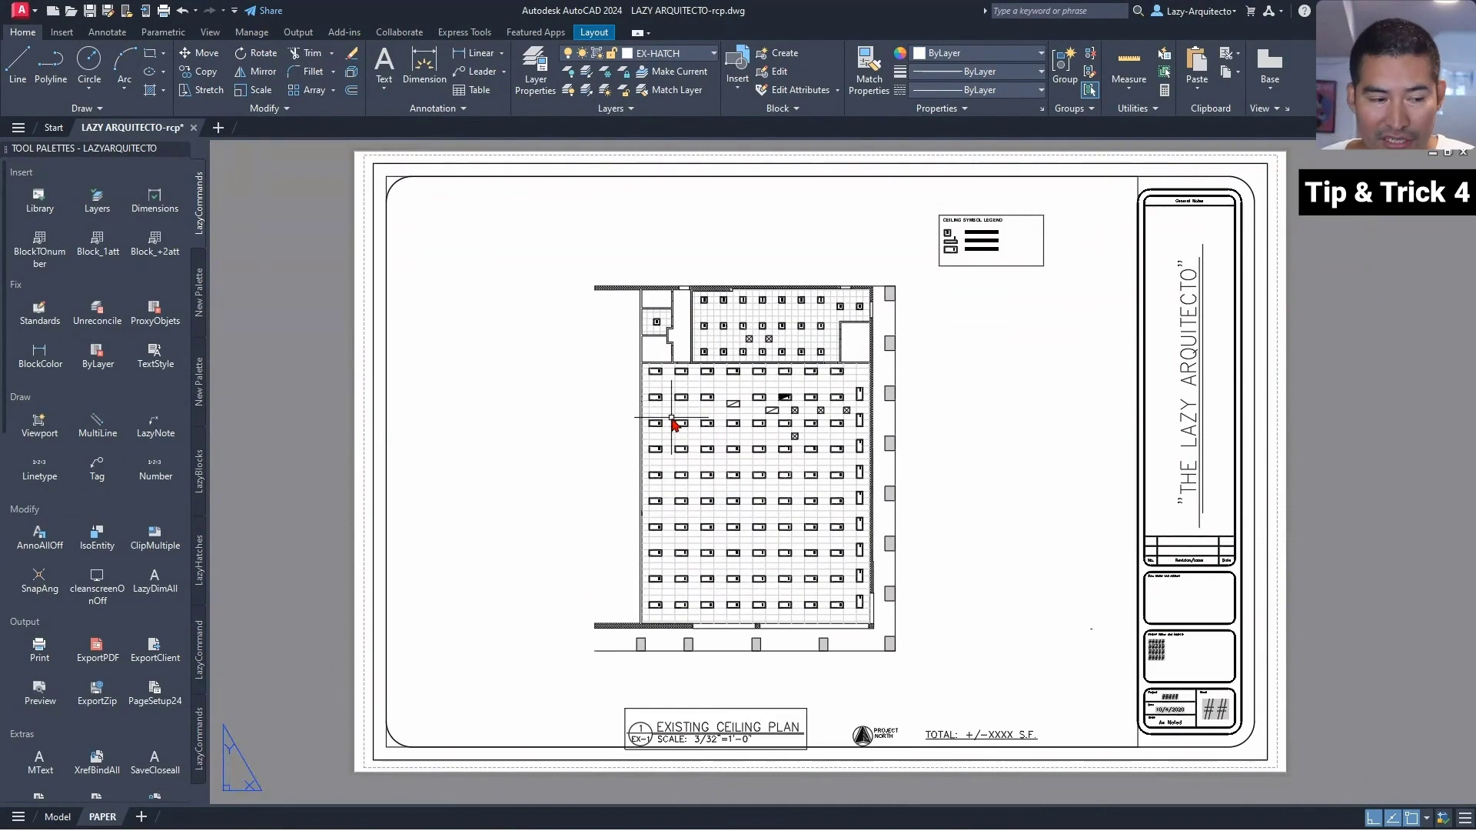
pyautogui.moveTo(899, 464); pyautogui.dragTo(843, 431, button='middle')
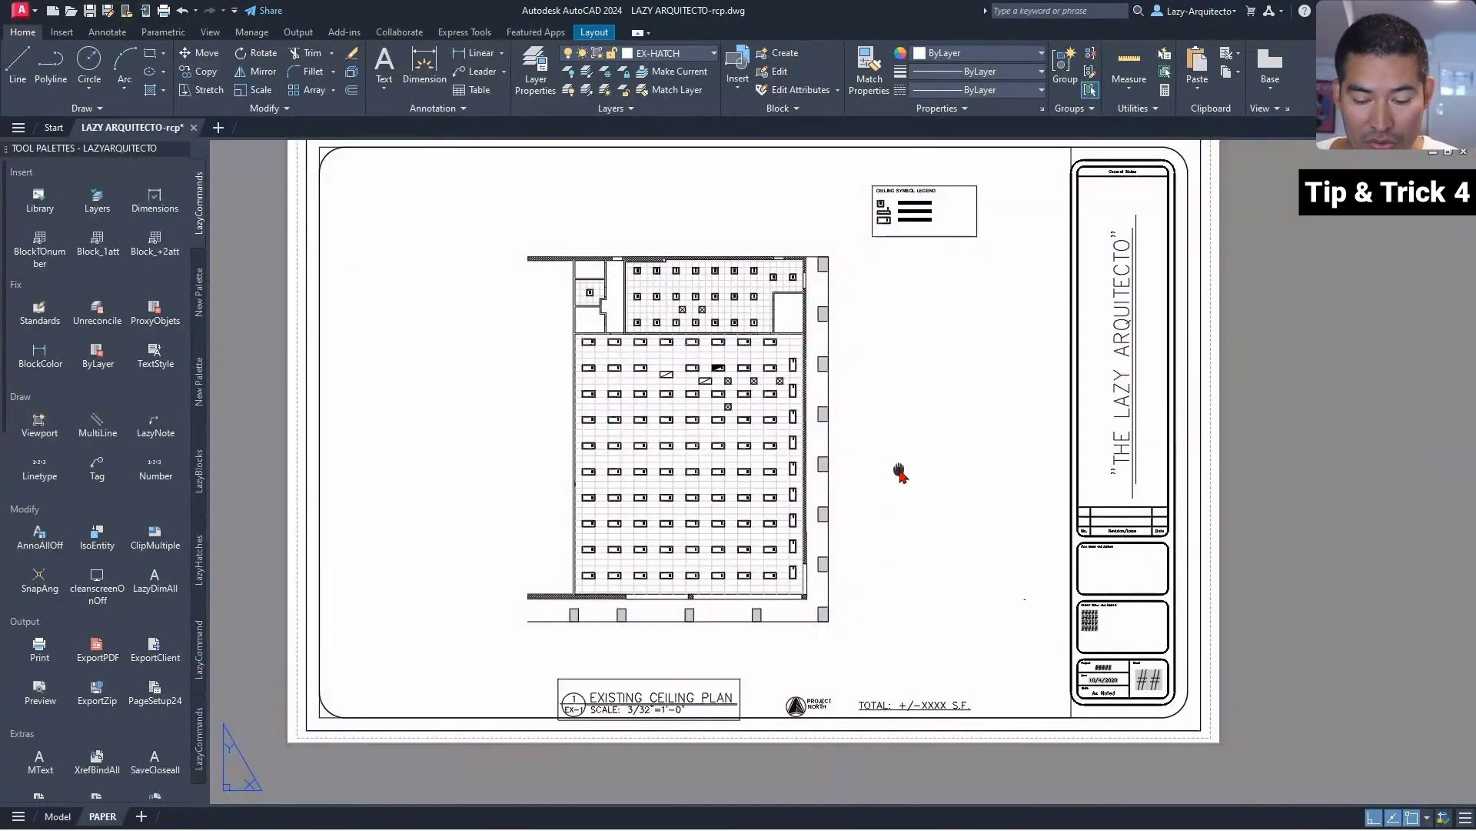
pyautogui.moveTo(899, 471); pyautogui.dragTo(968, 496, button='middle')
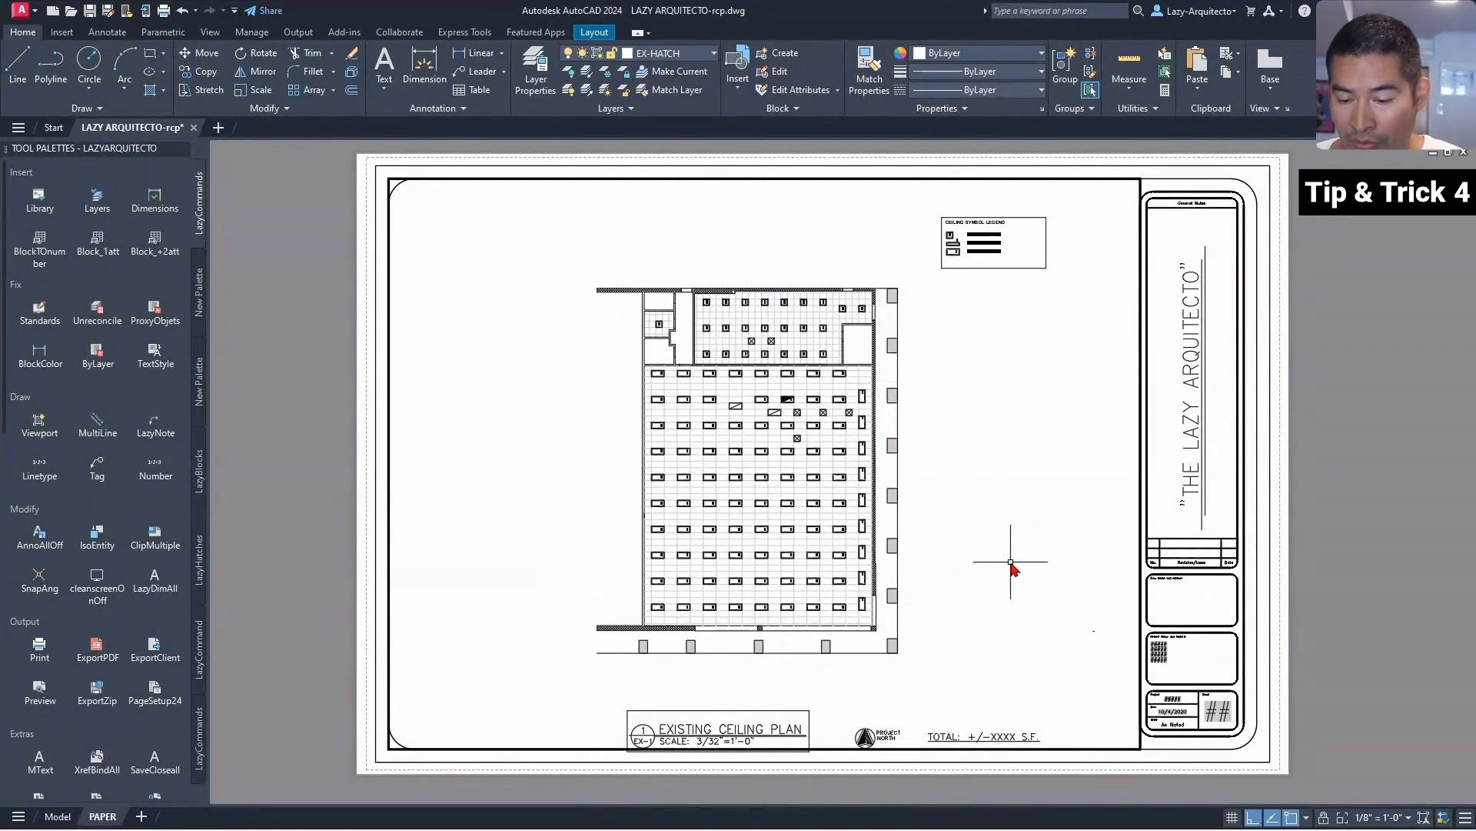
pyautogui.click(1364, 817)
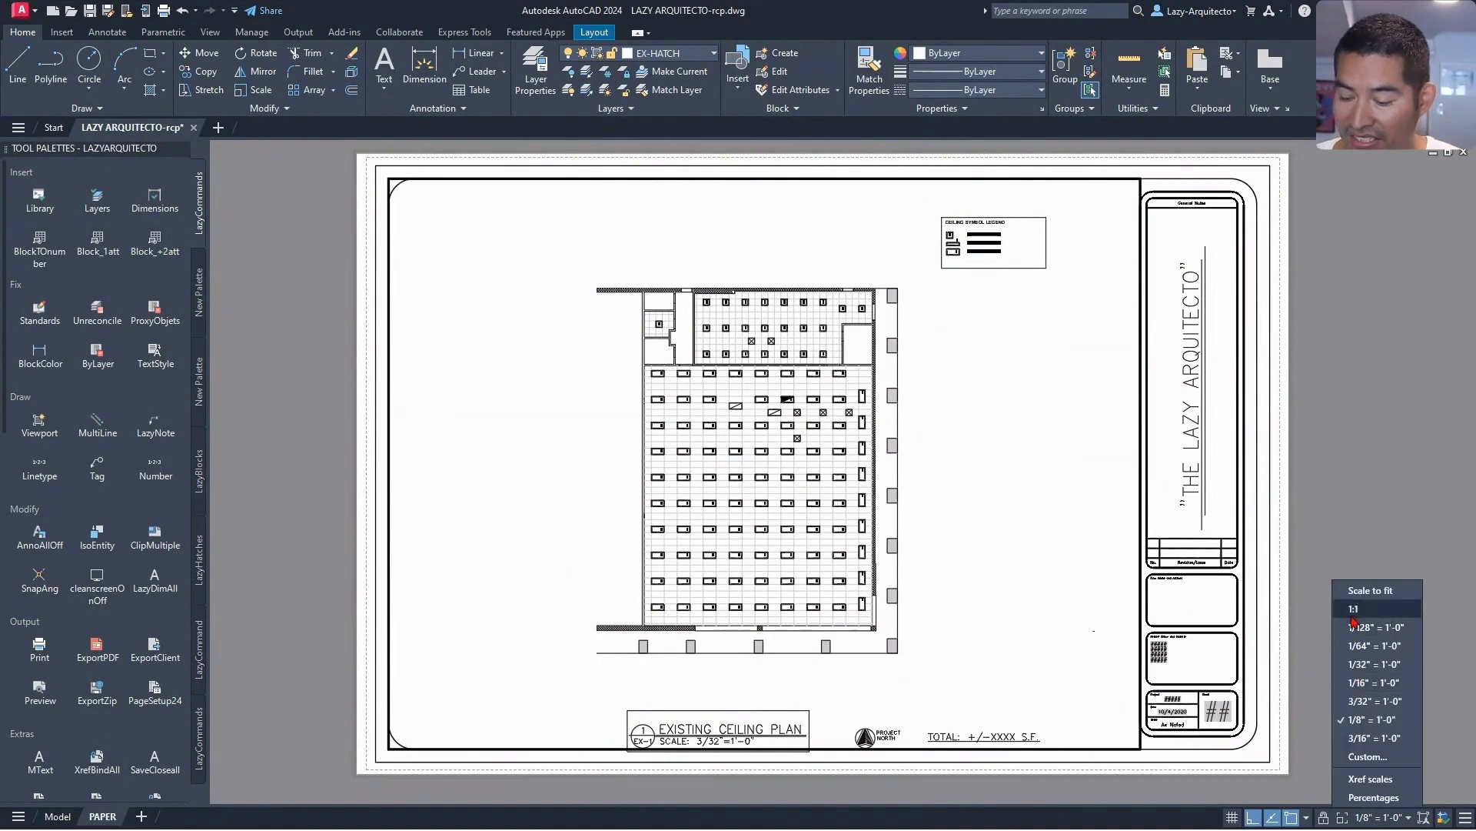
pyautogui.click(1368, 756)
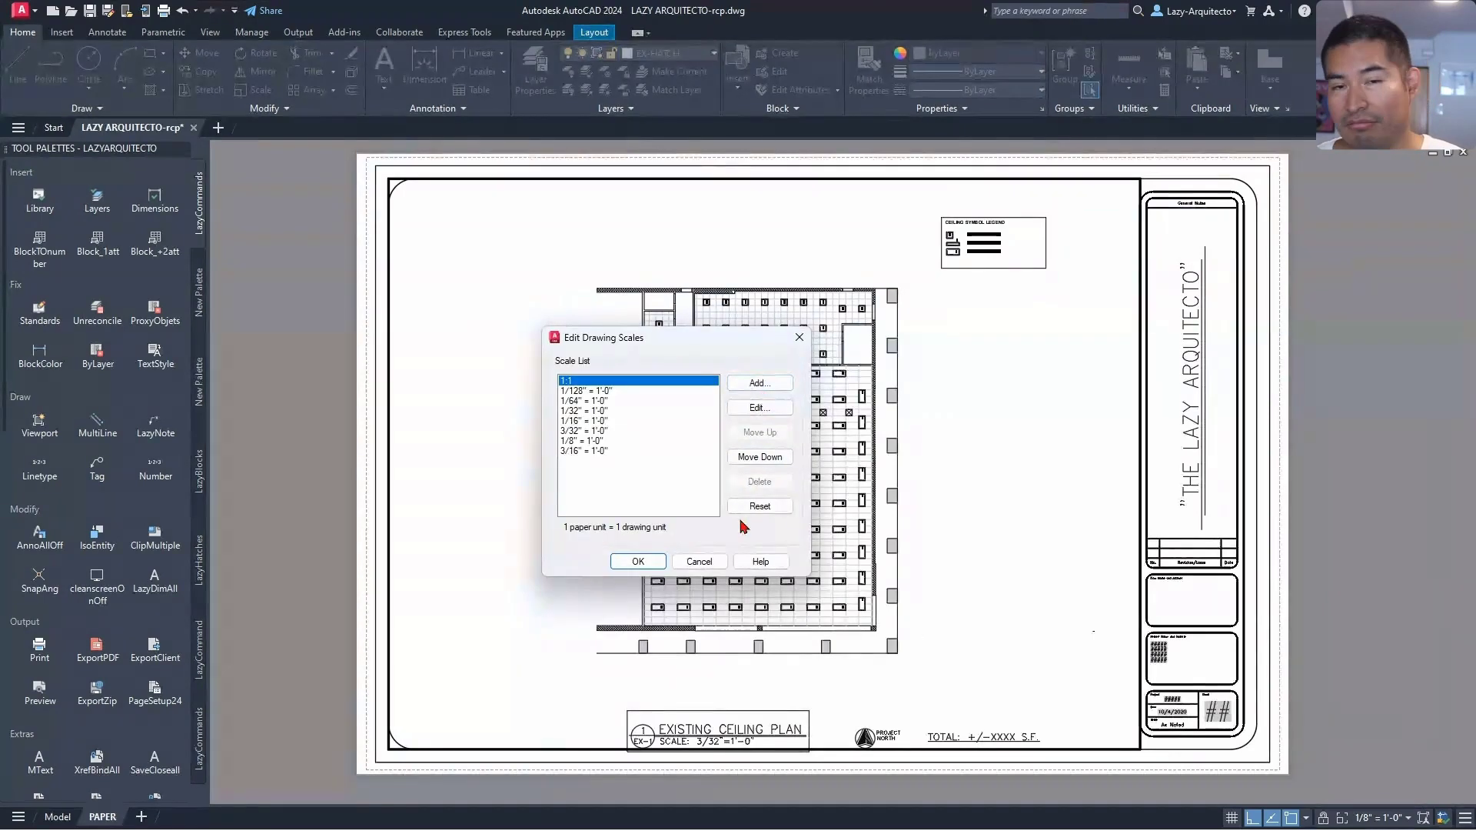
pyautogui.click(697, 561)
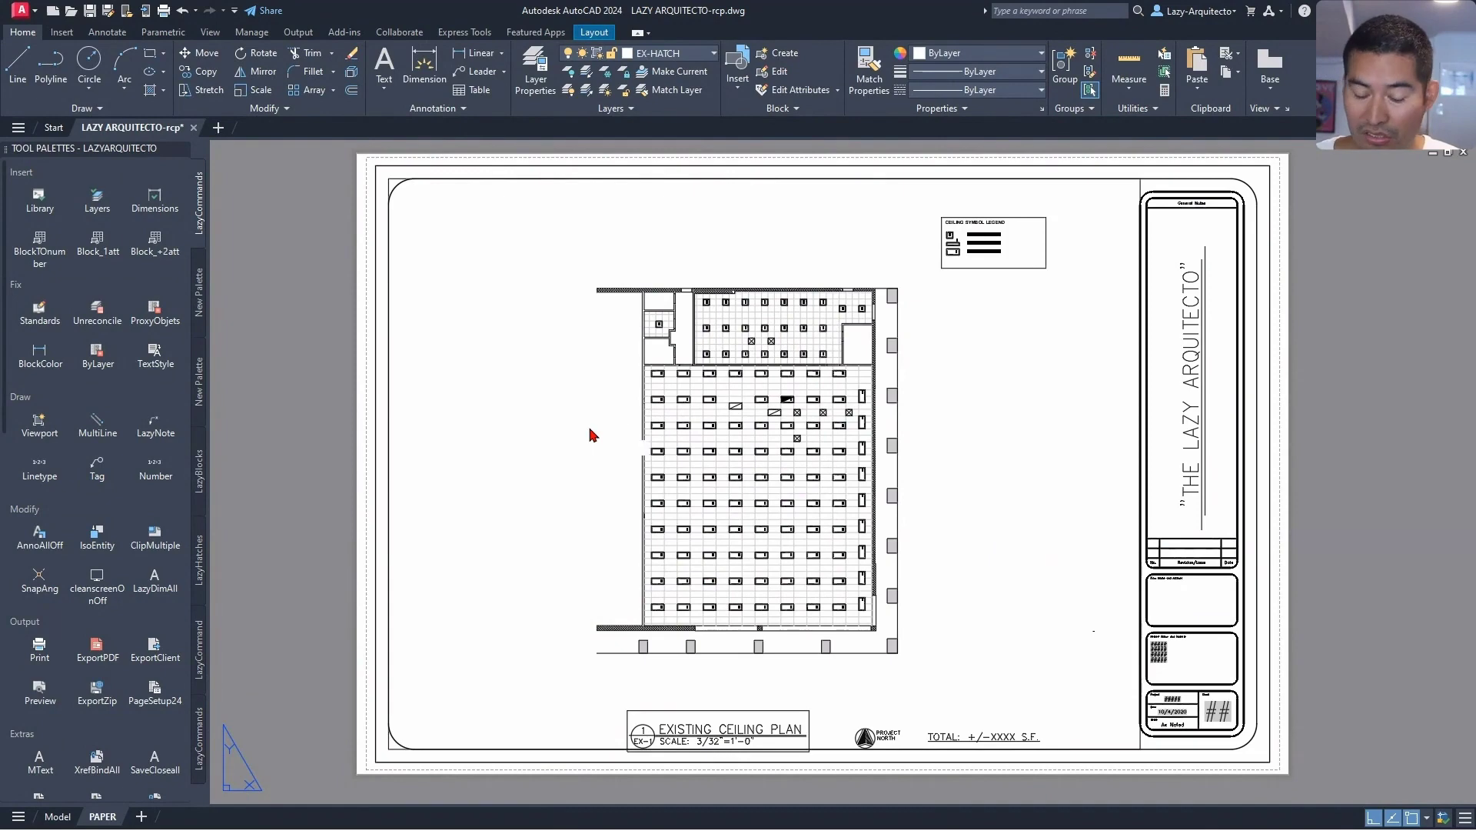
# Step: Examine the imperial scales in the Default Scale List of the user preferences
pyautogui.write('OP')
pyautogui.press('Return')
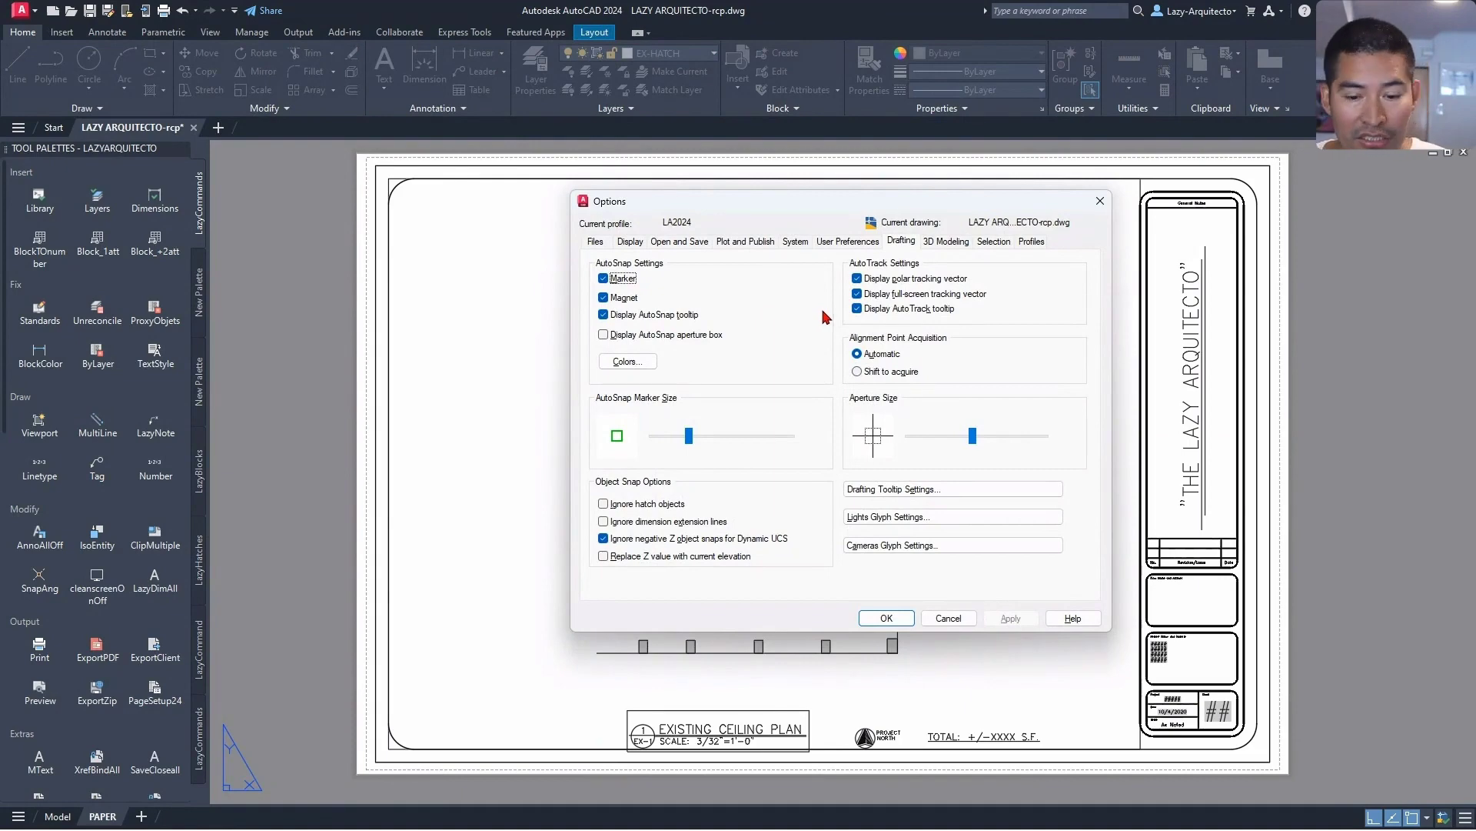
pyautogui.click(844, 242)
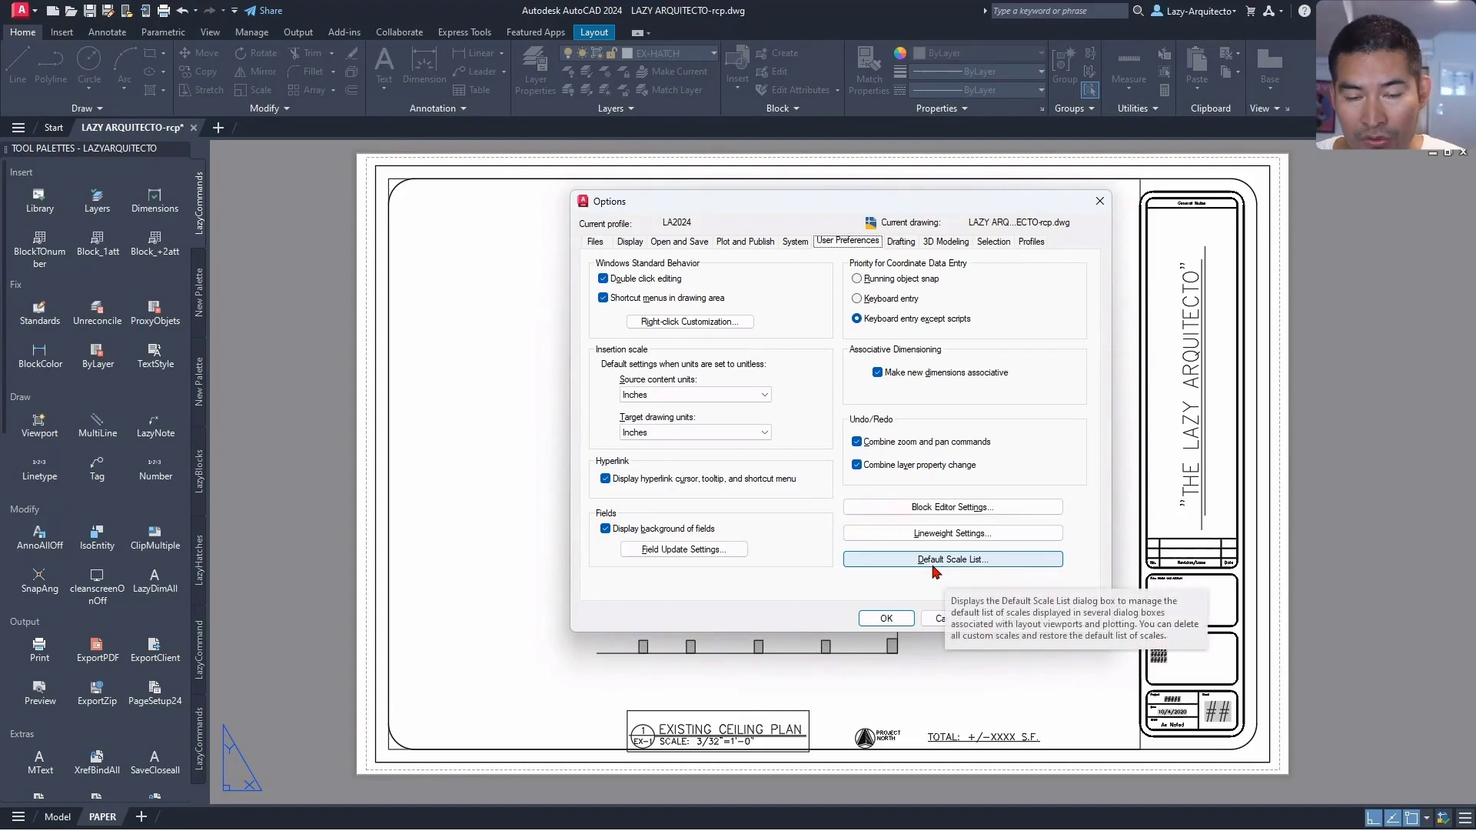
pyautogui.click(935, 565)
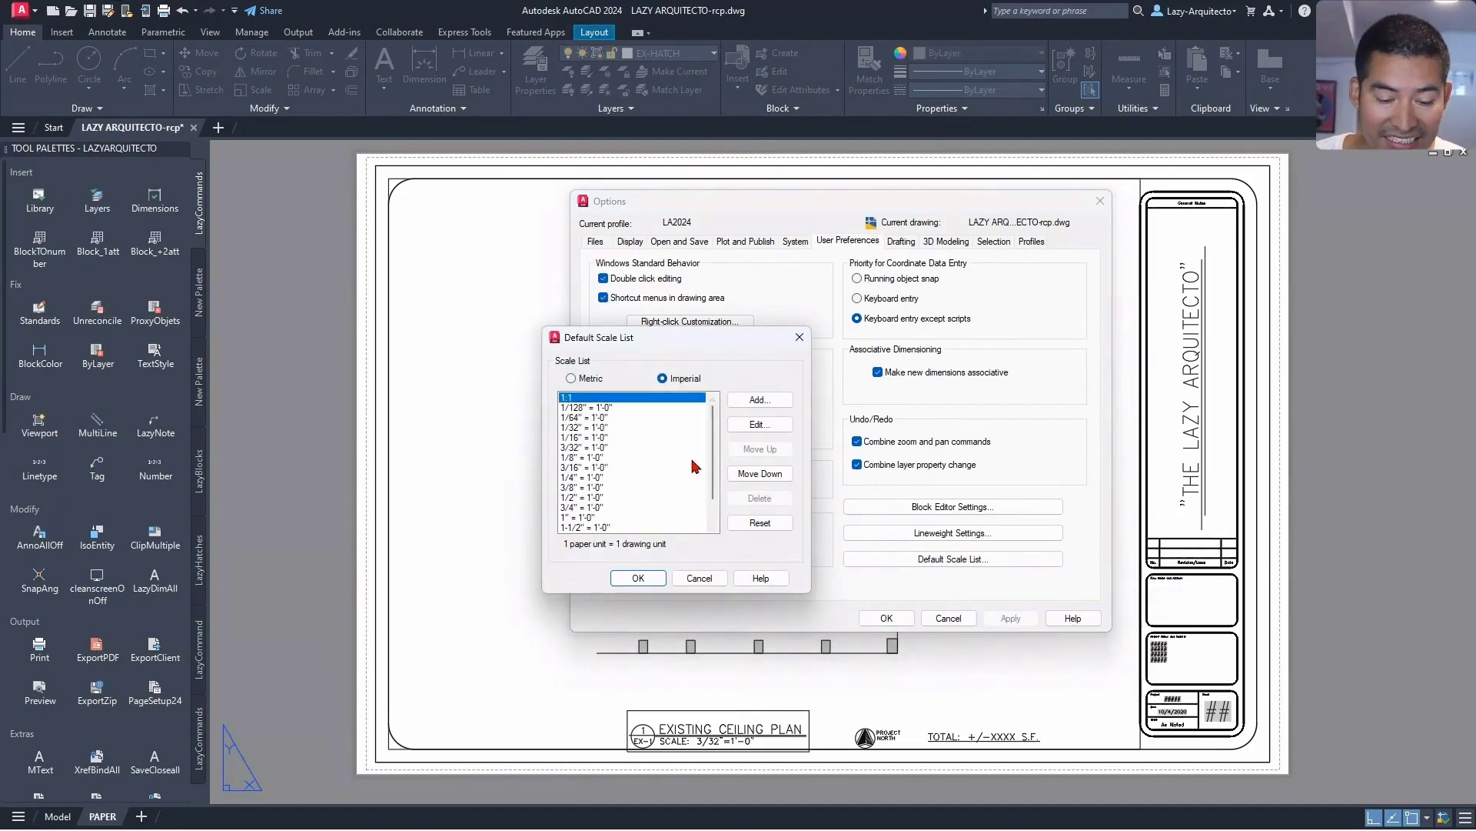
pyautogui.scroll(-1, 695, 466)
pyautogui.scroll(1, 678, 443)
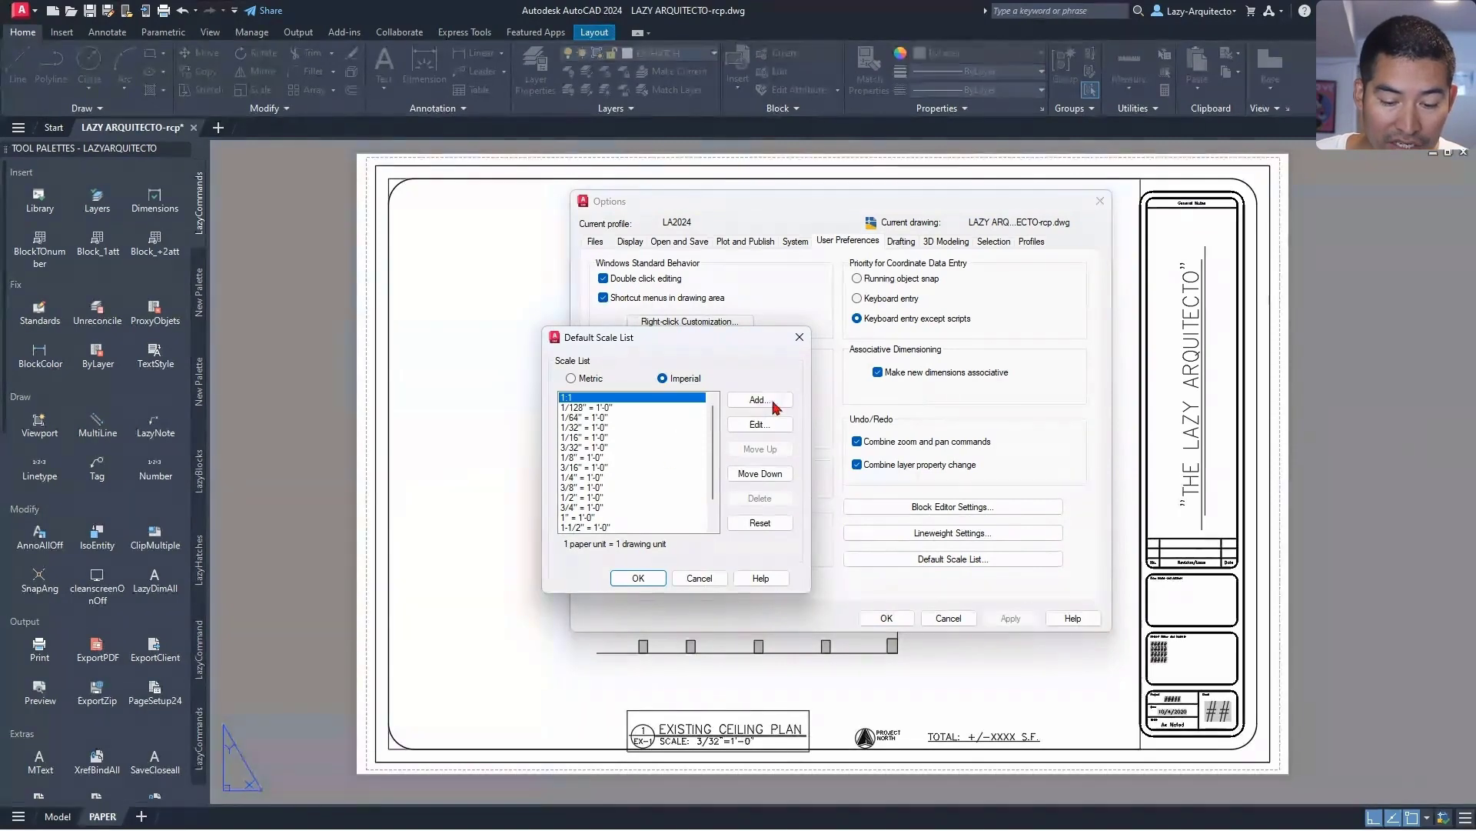
pyautogui.scroll(-1, 670, 451)
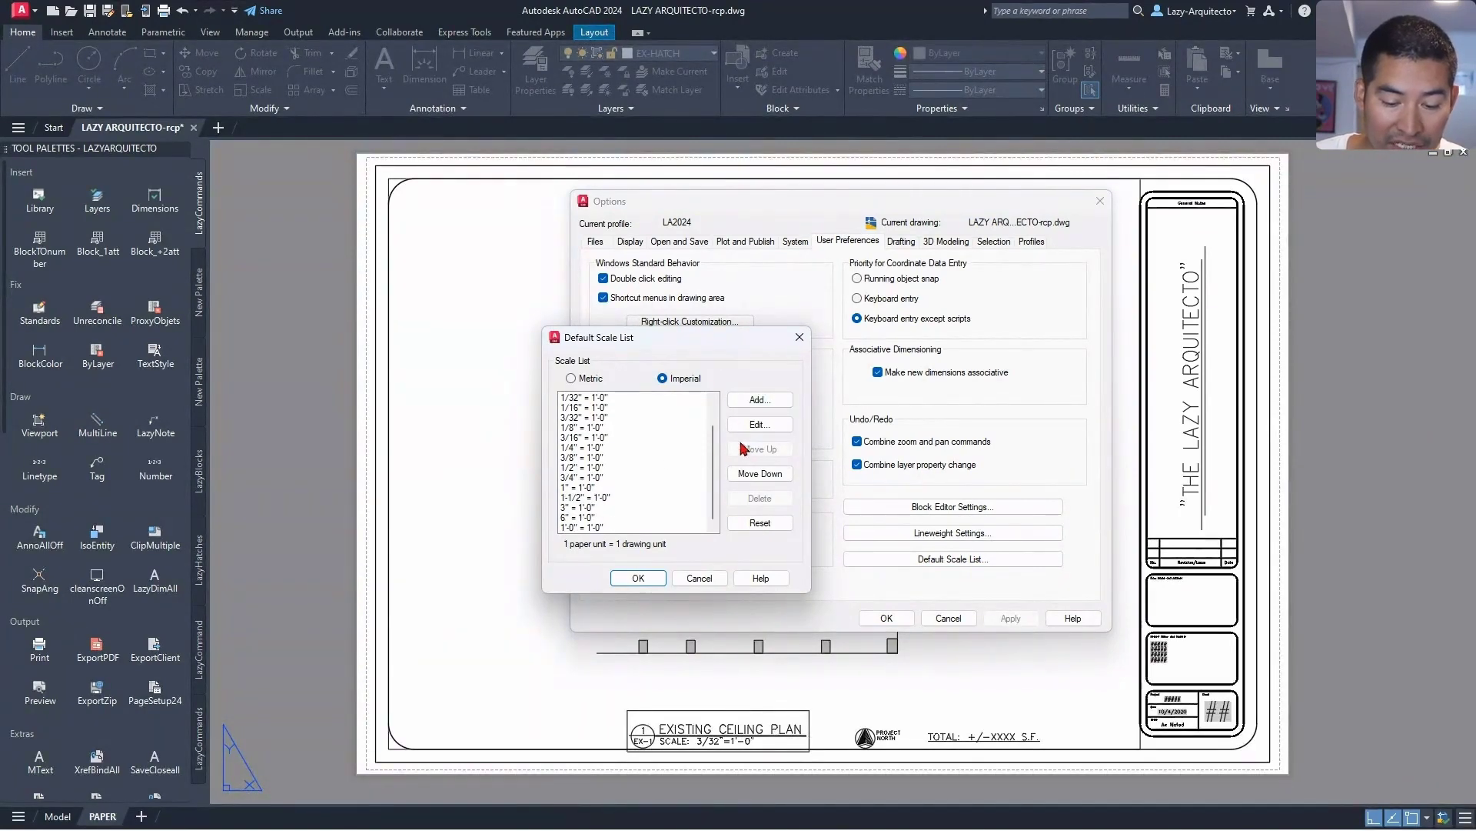
pyautogui.scroll(1, 628, 456)
pyautogui.scroll(-1, 594, 431)
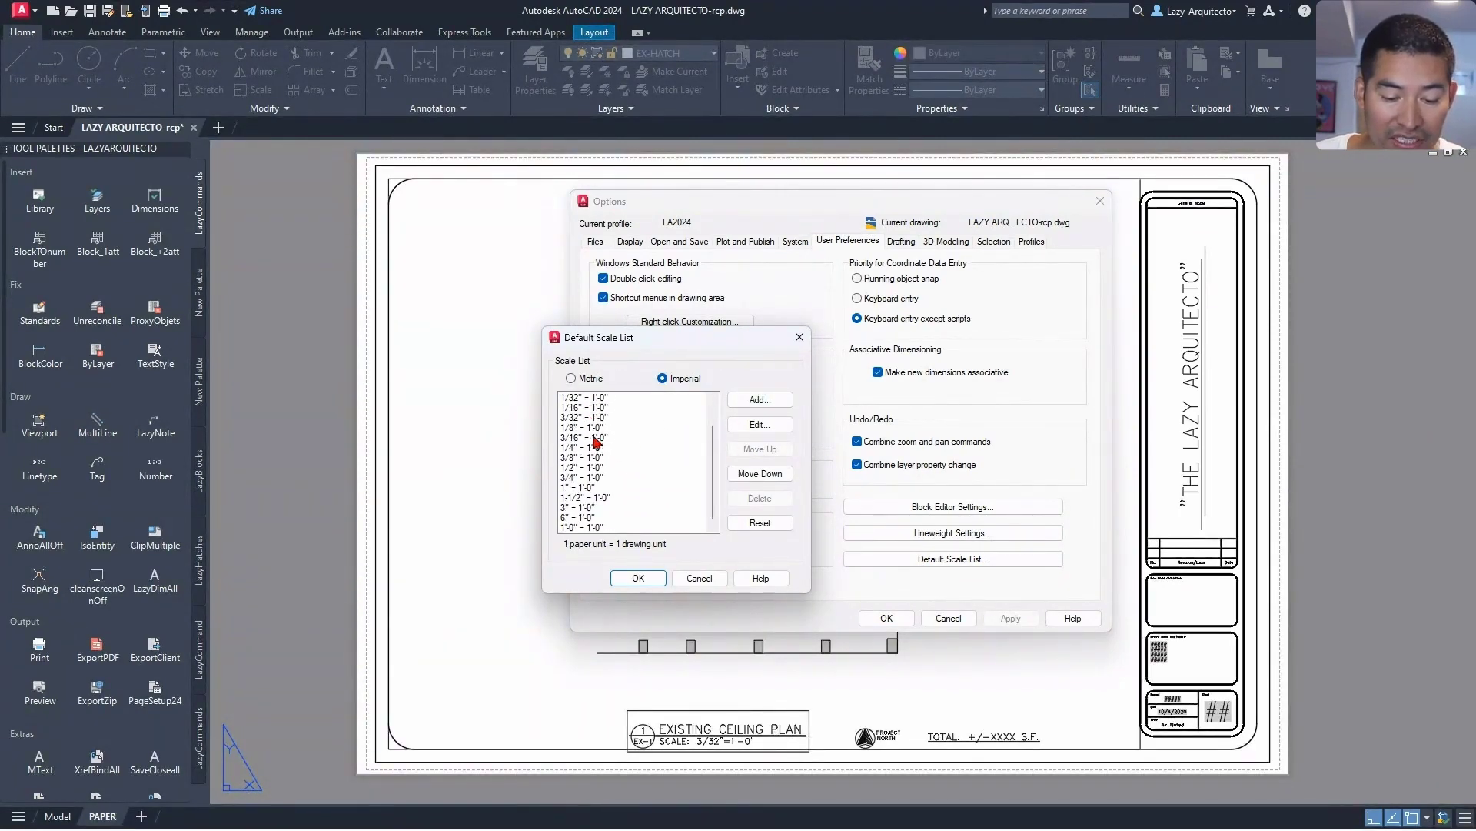
pyautogui.scroll(1, 613, 420)
pyautogui.scroll(-1, 615, 489)
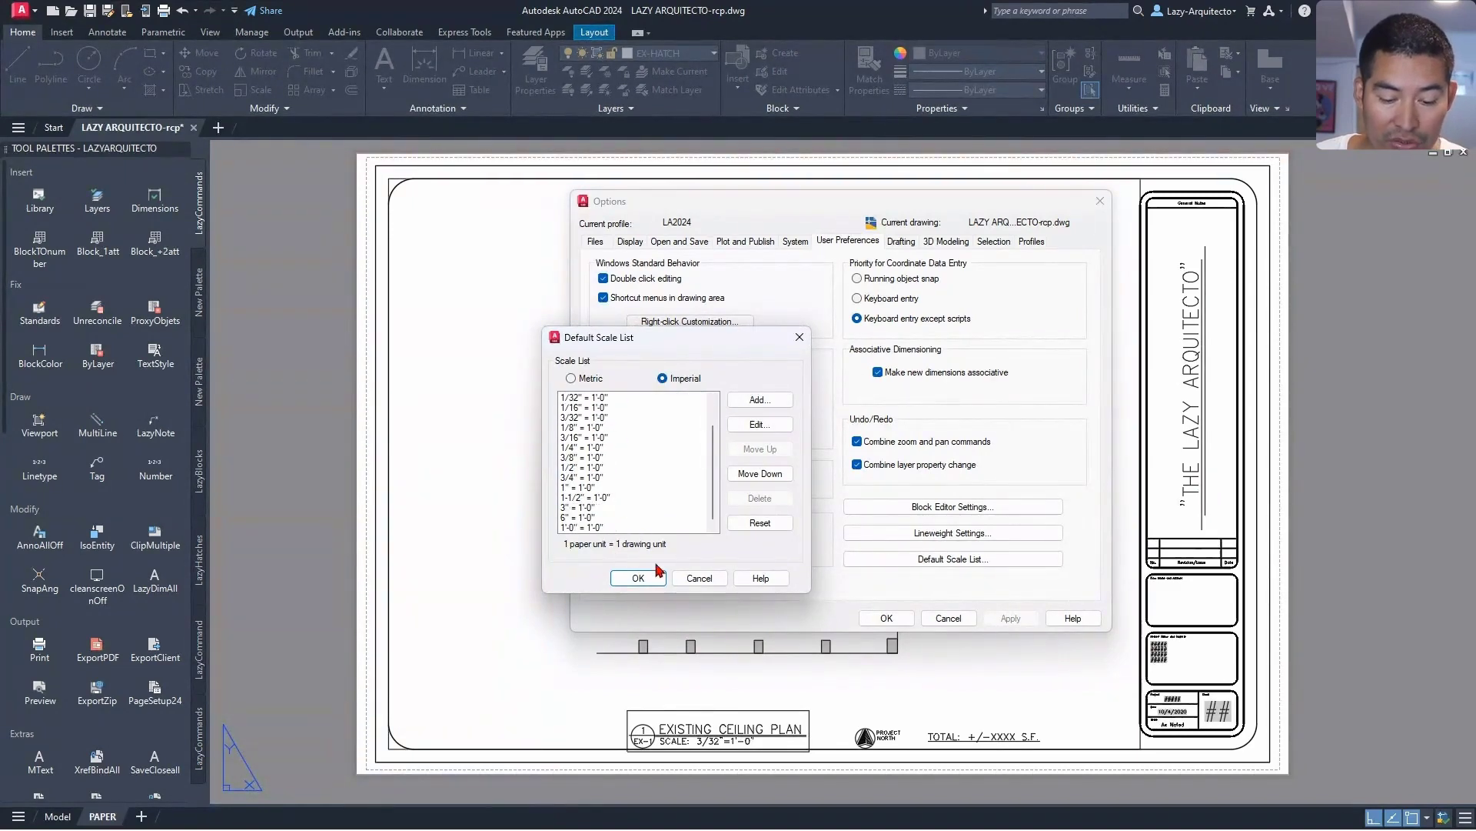
pyautogui.click(655, 582)
pyautogui.press('Return')
# Step: Reset the drawing's scale list to the default imperial scales and check the viewport's available scales
pyautogui.click(1382, 816)
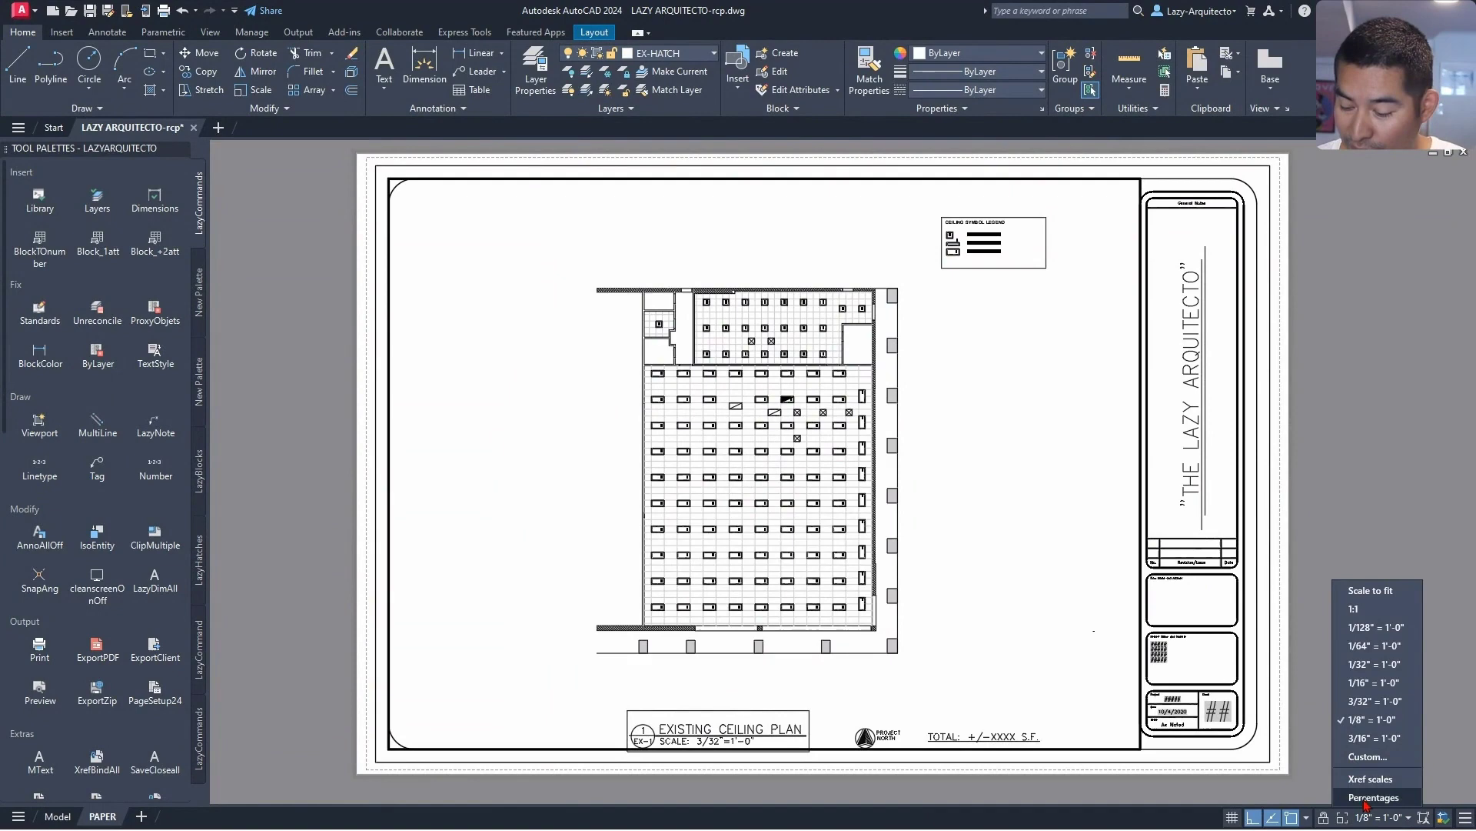
pyautogui.click(1357, 757)
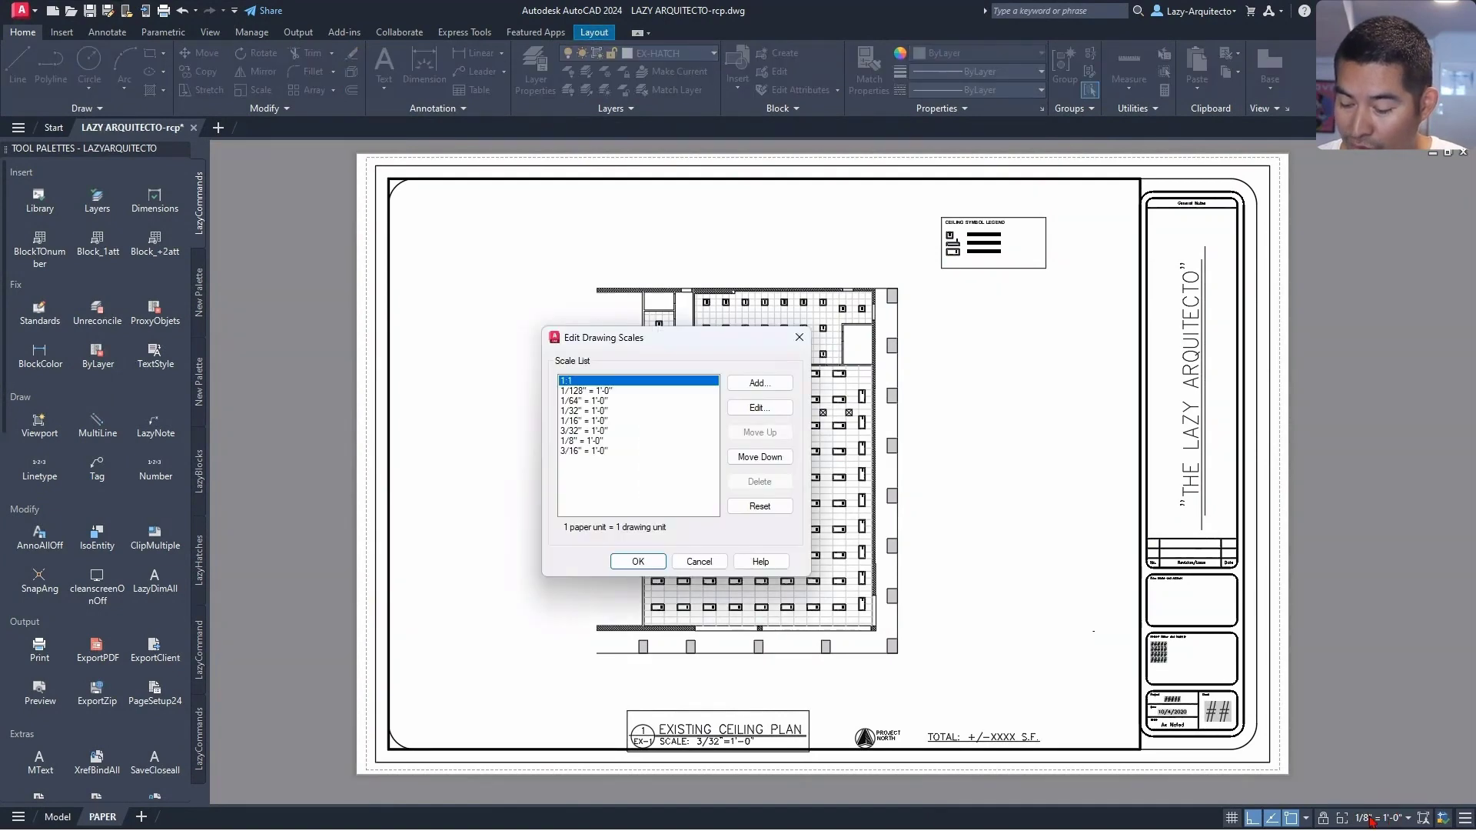
pyautogui.click(761, 506)
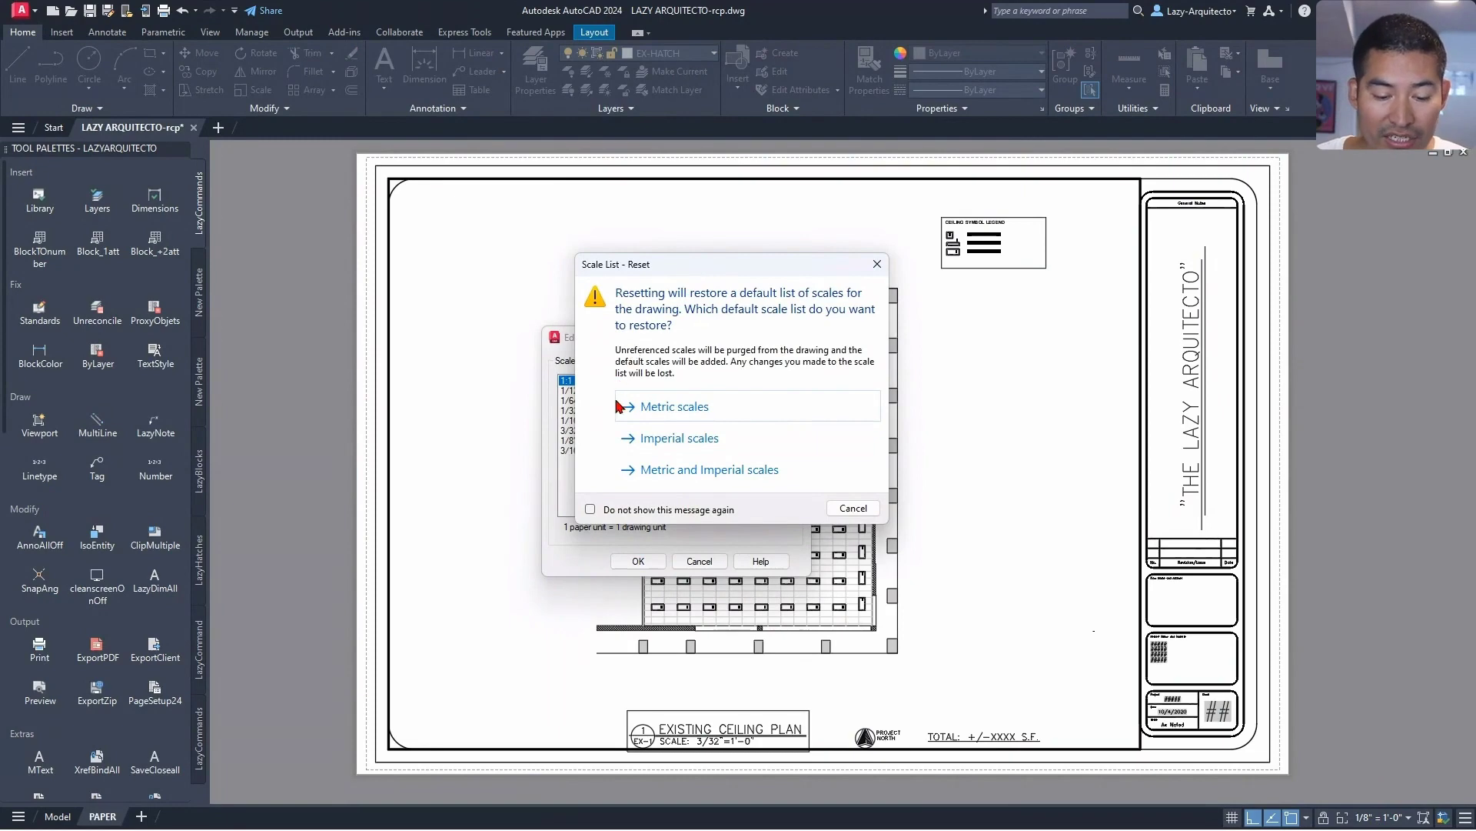
pyautogui.click(666, 440)
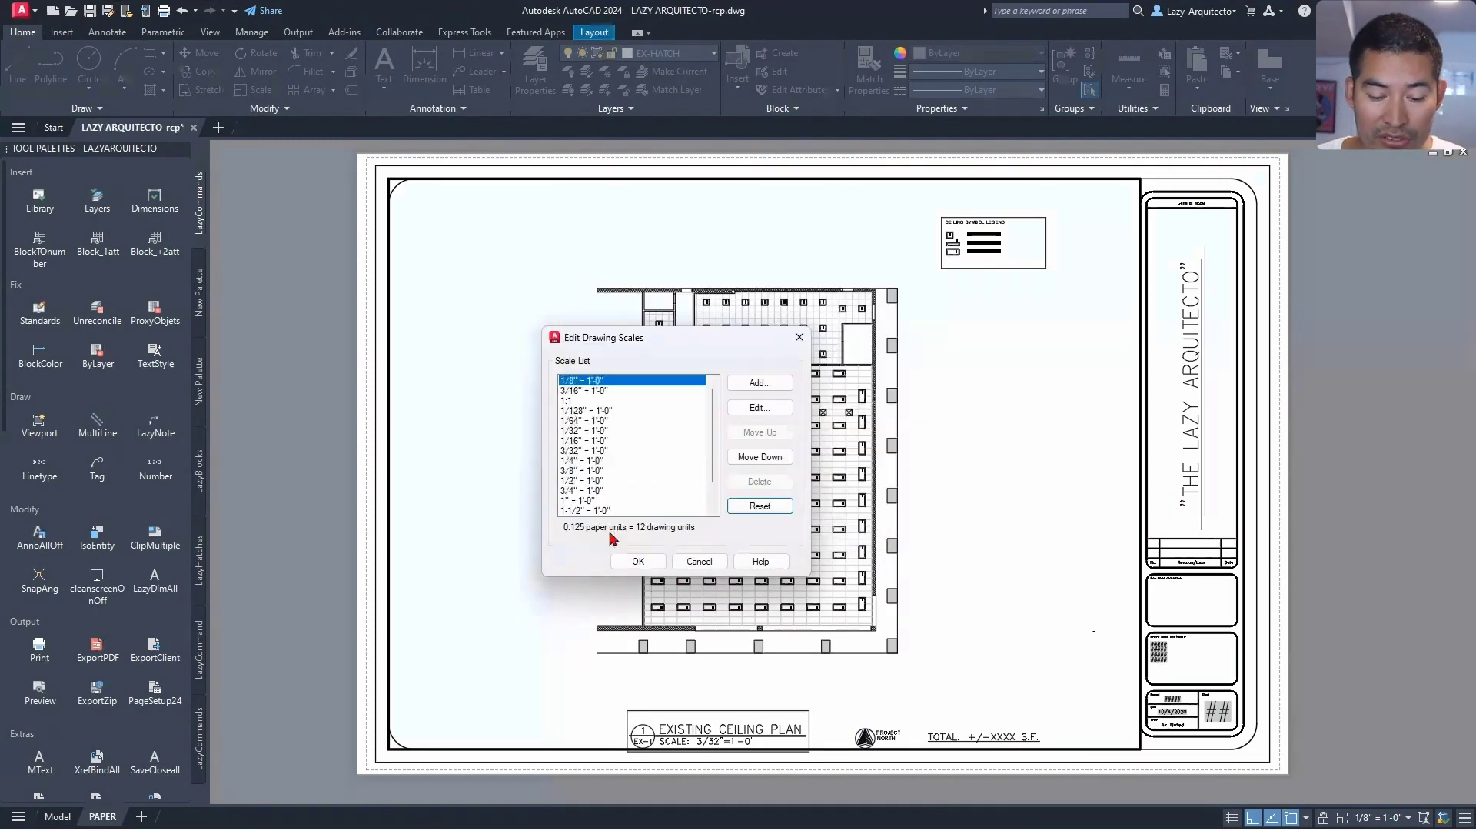
pyautogui.click(624, 567)
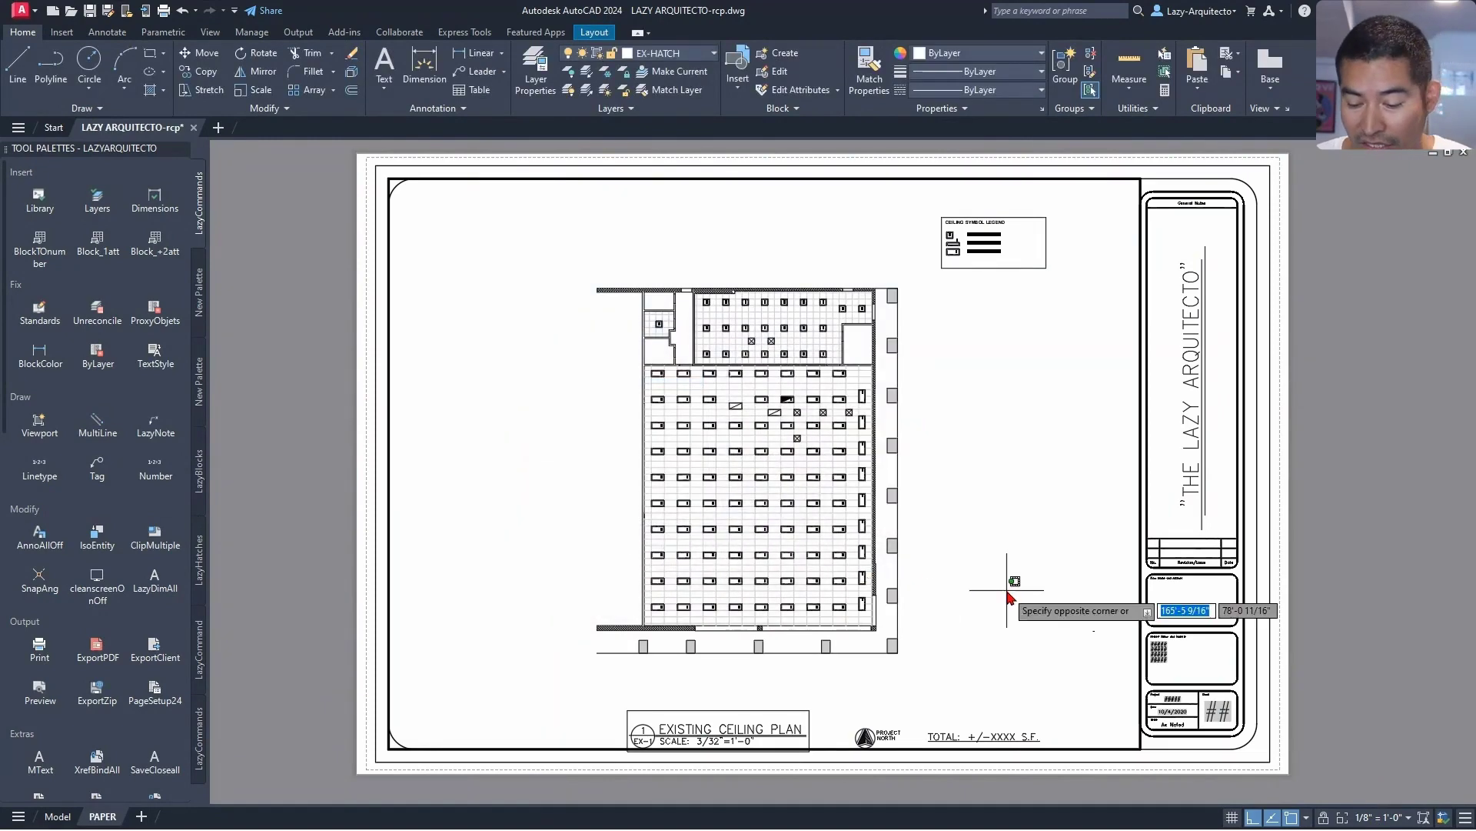
pyautogui.click(1376, 817)
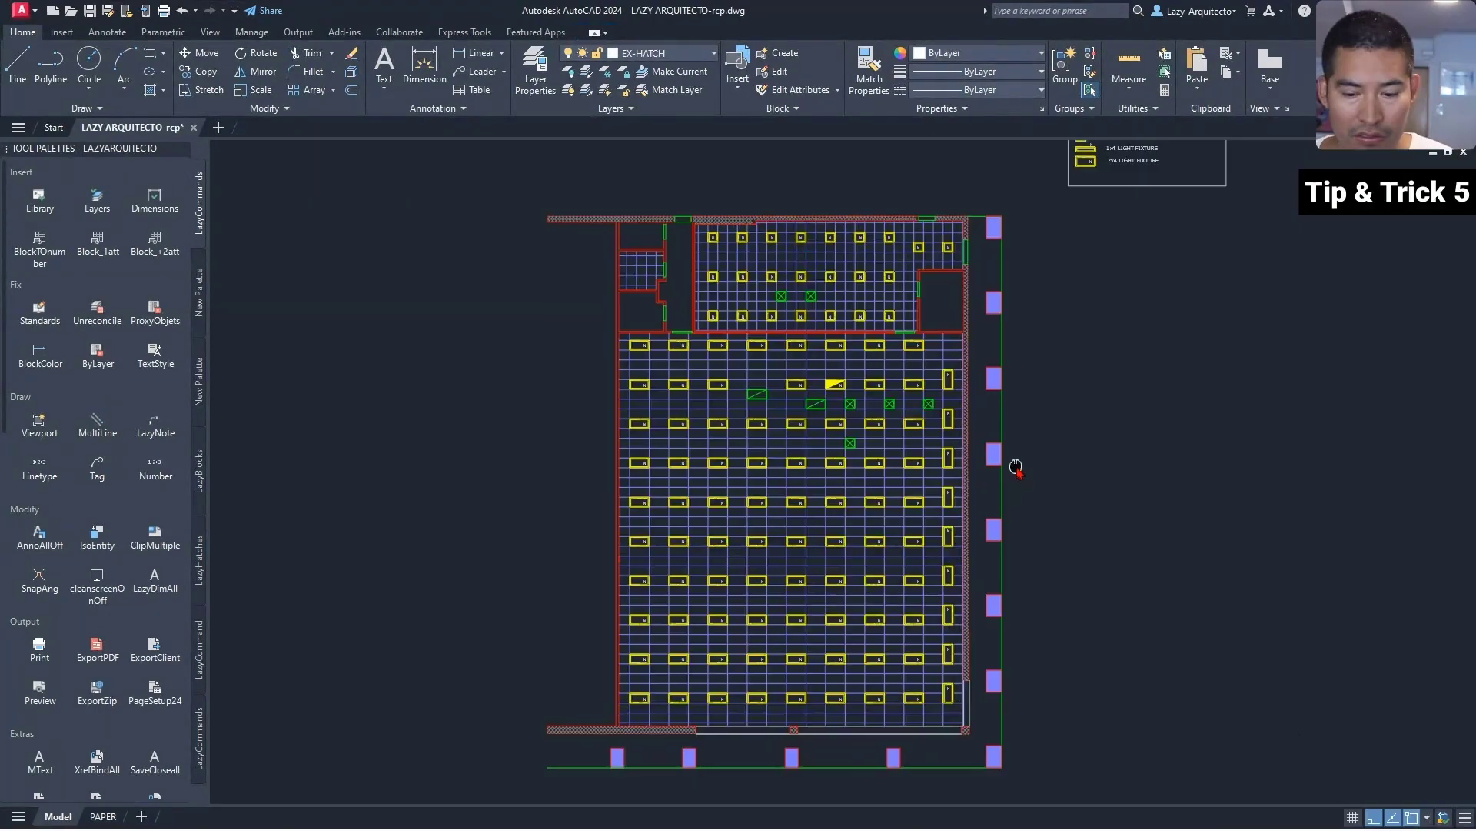
# Step: Save the current AutoCAD settings as a new options profile named LAZYARQUITECTO and make it the current profile
pyautogui.moveTo(1016, 464); pyautogui.dragTo(1018, 421, button='middle')
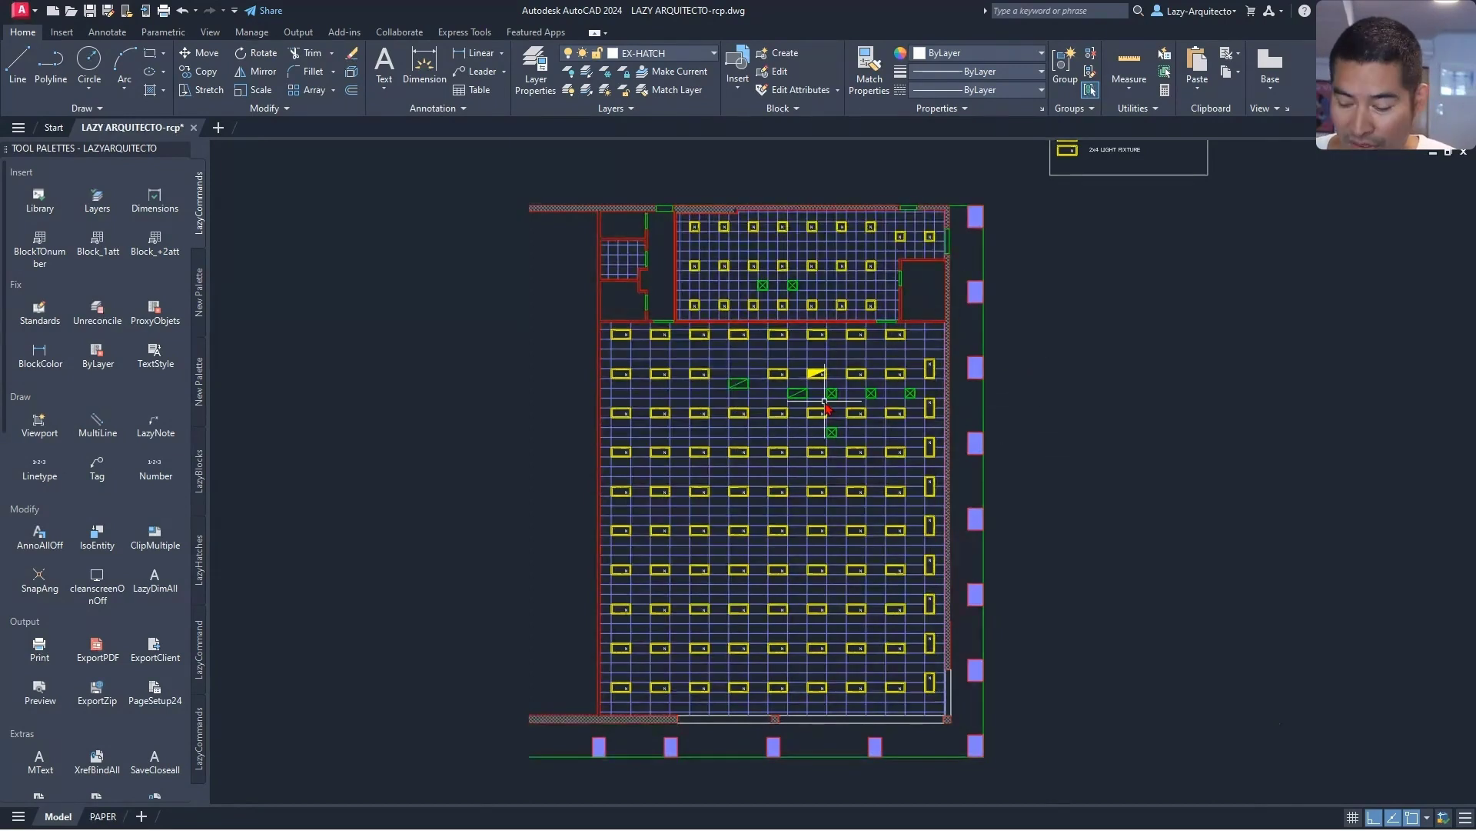
pyautogui.write('OP')
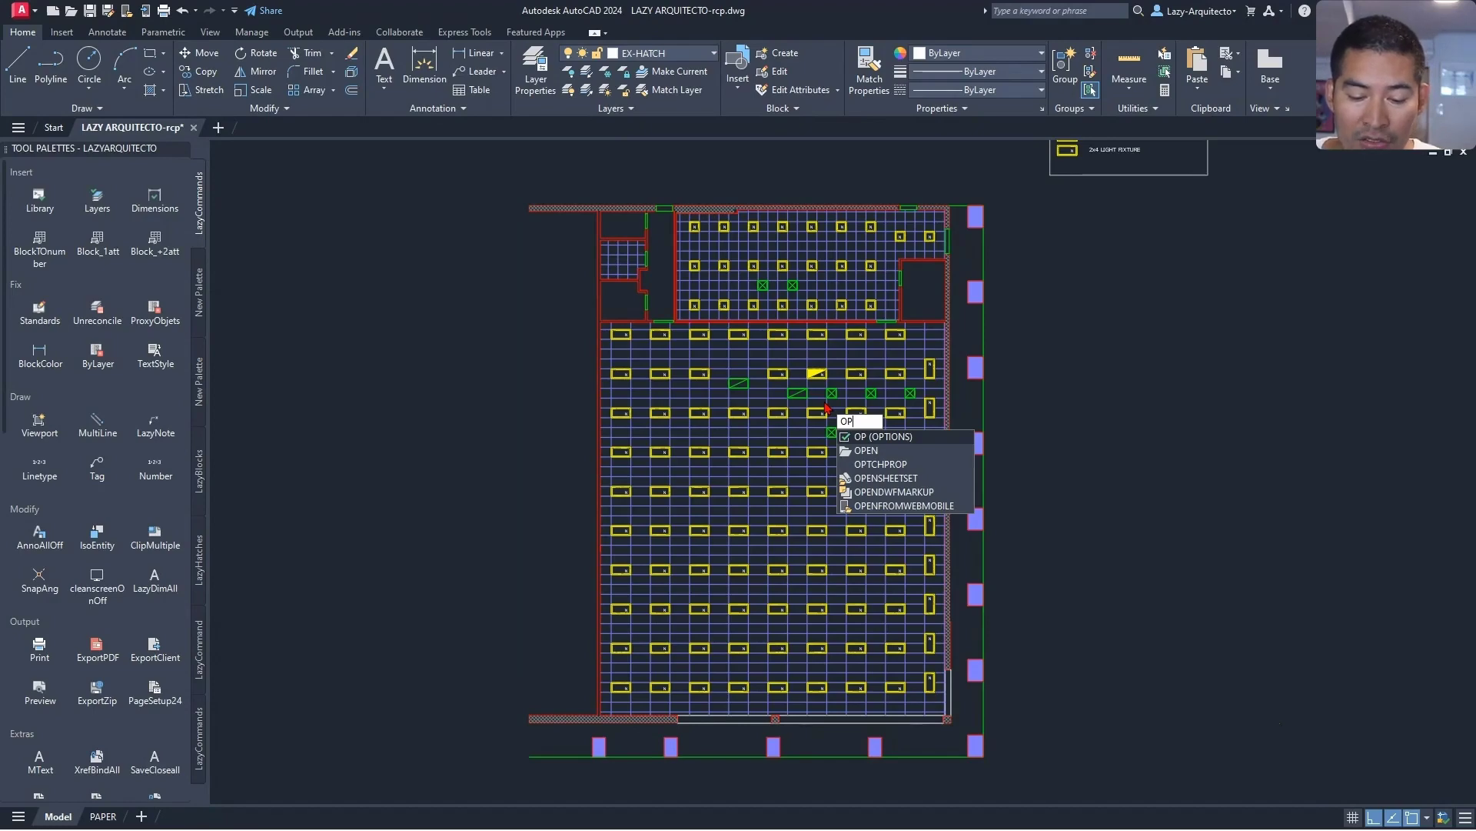
pyautogui.press('Return')
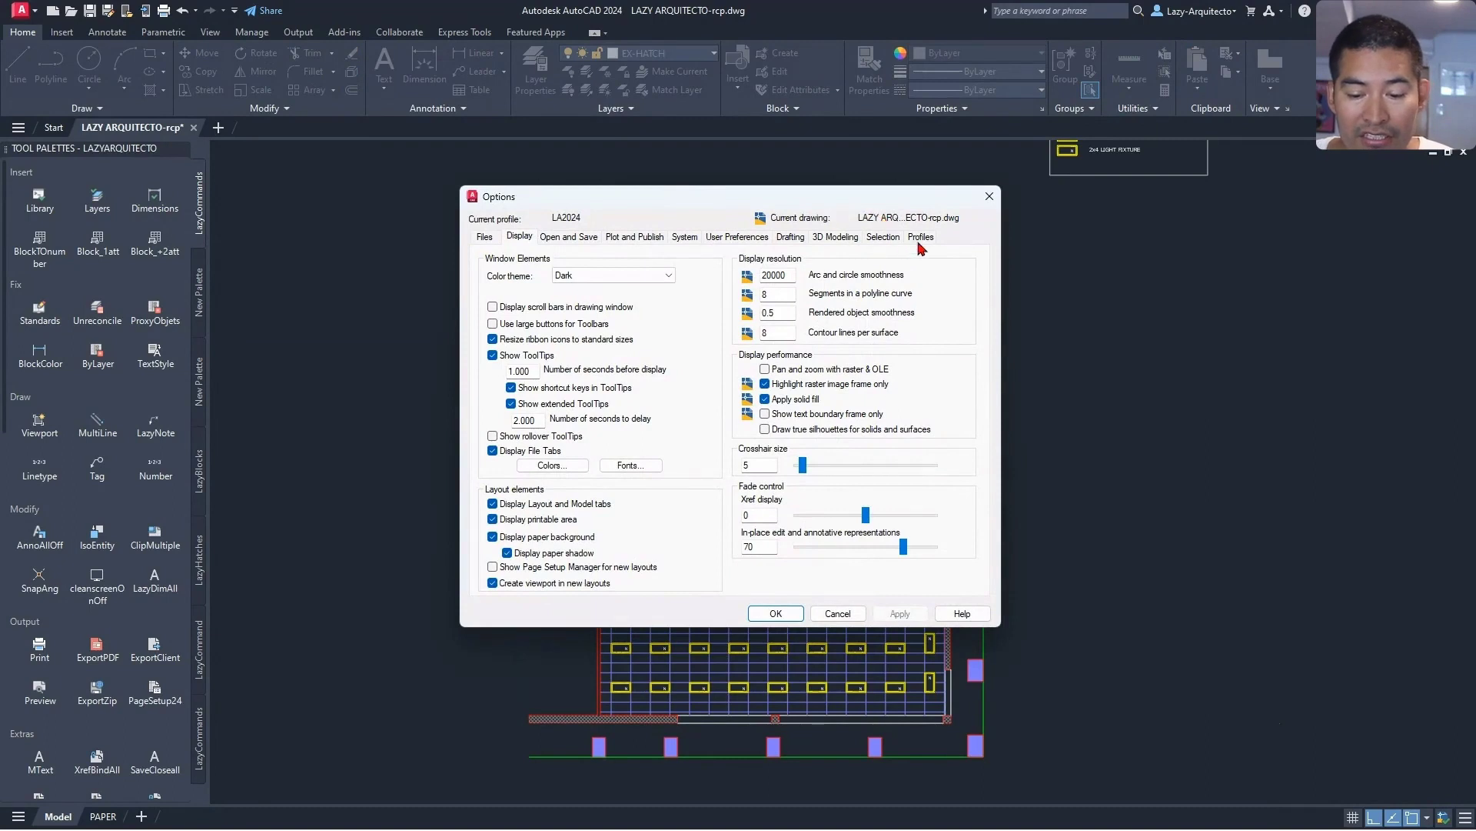
pyautogui.click(921, 238)
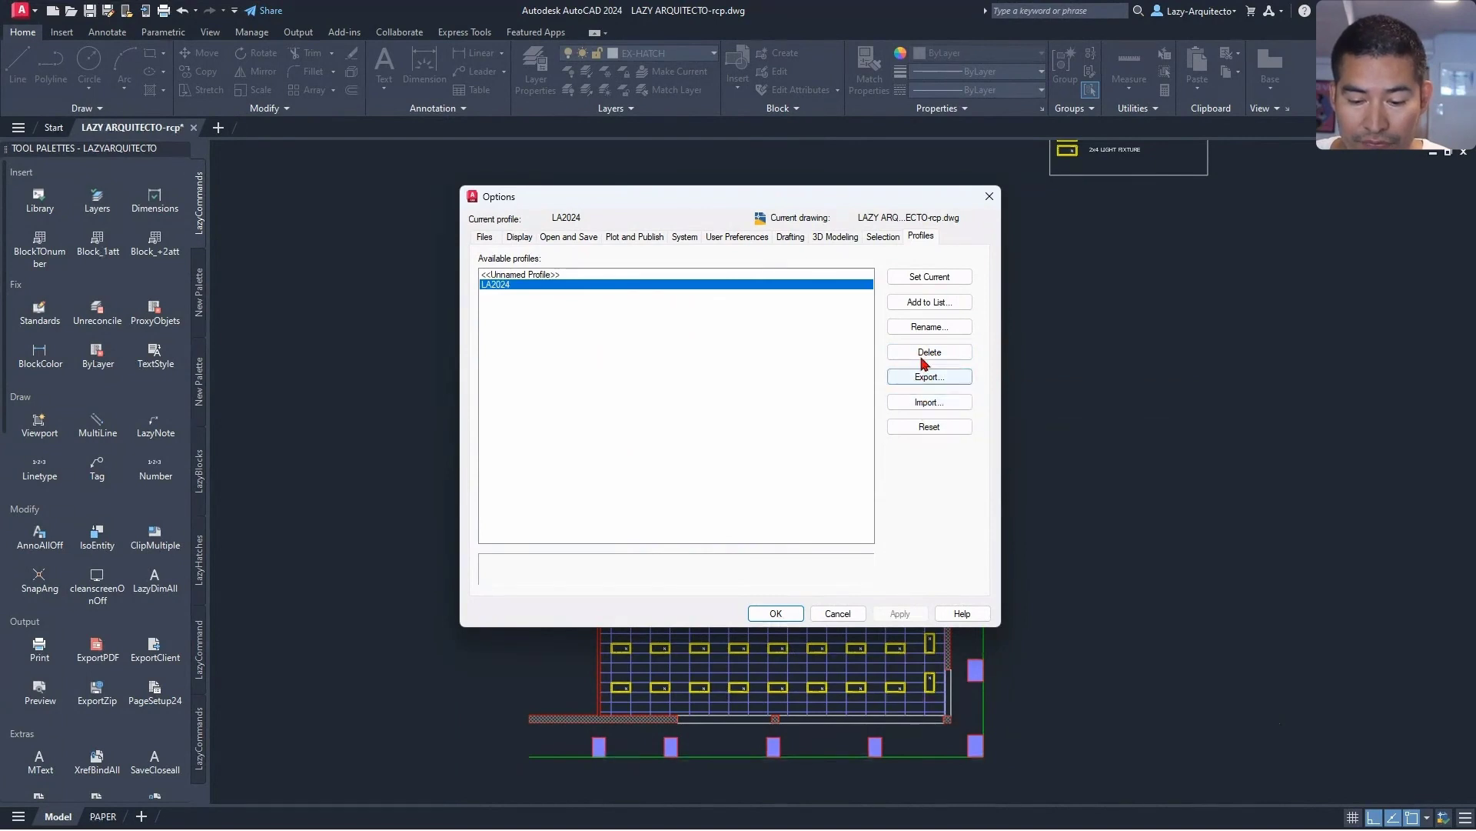
pyautogui.click(910, 304)
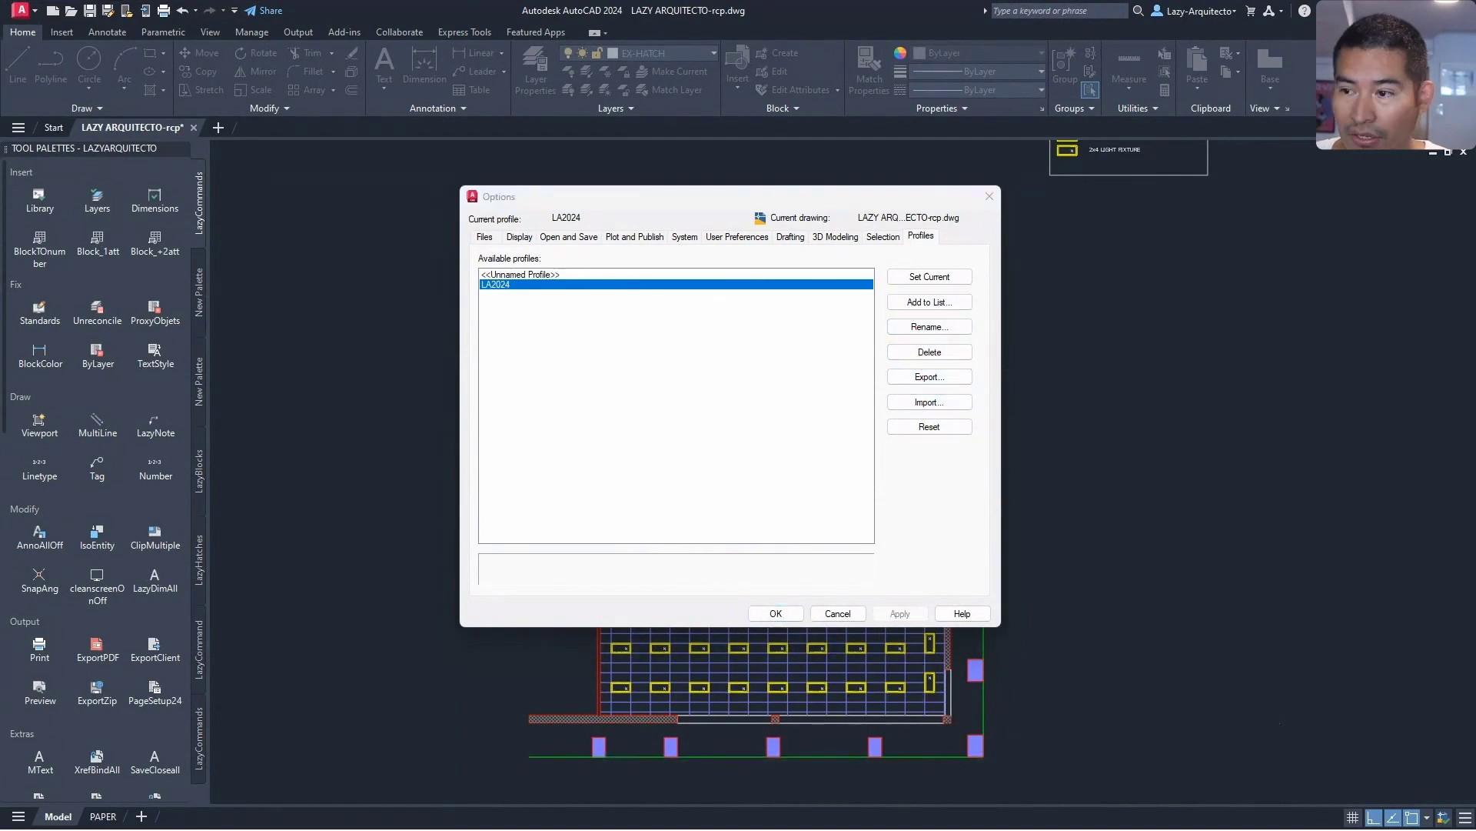
pyautogui.moveTo(1129, 510); pyautogui.dragTo(706, 339)
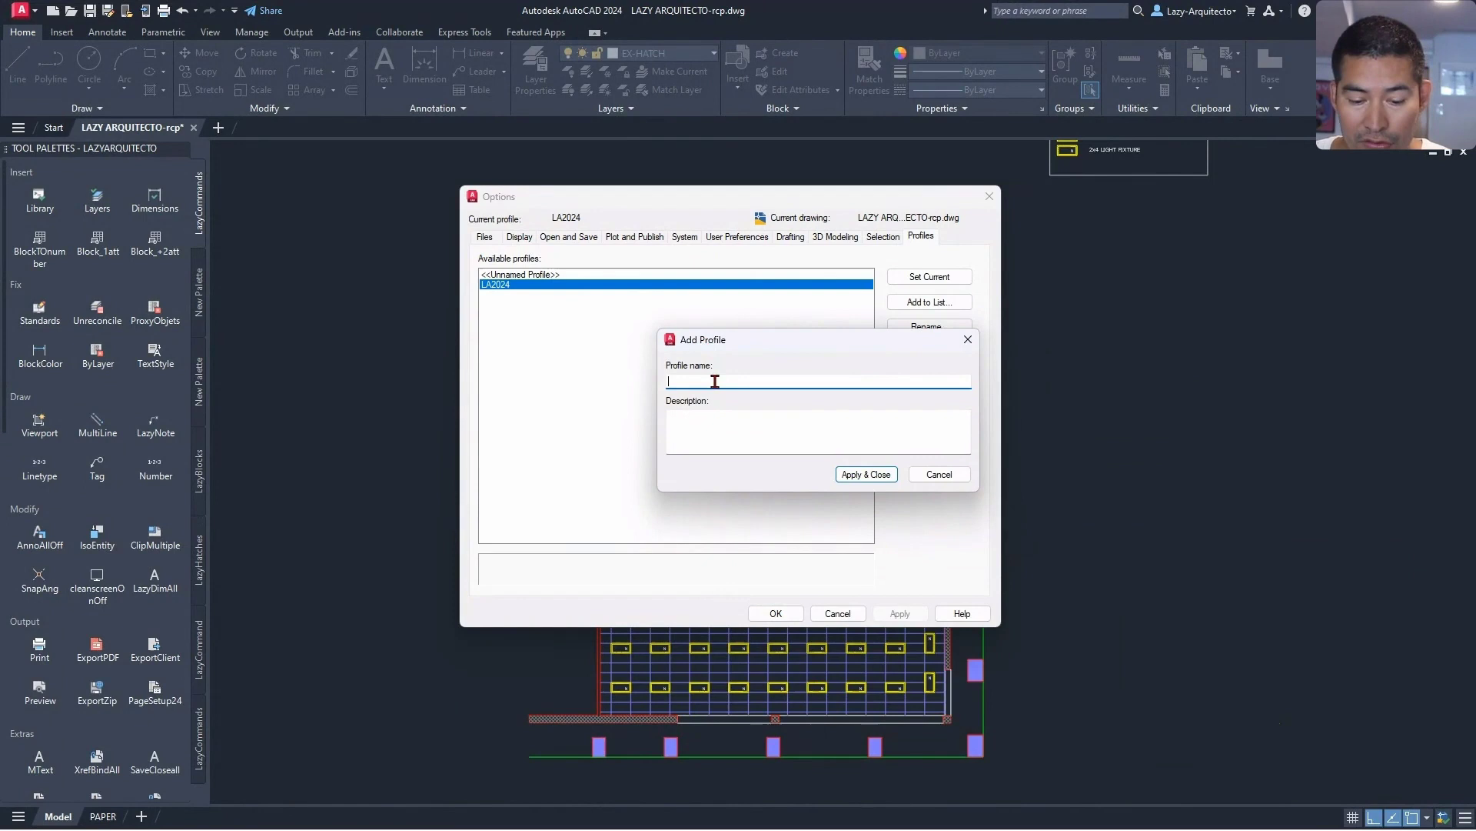
pyautogui.write('LAZYARQUITECTO')
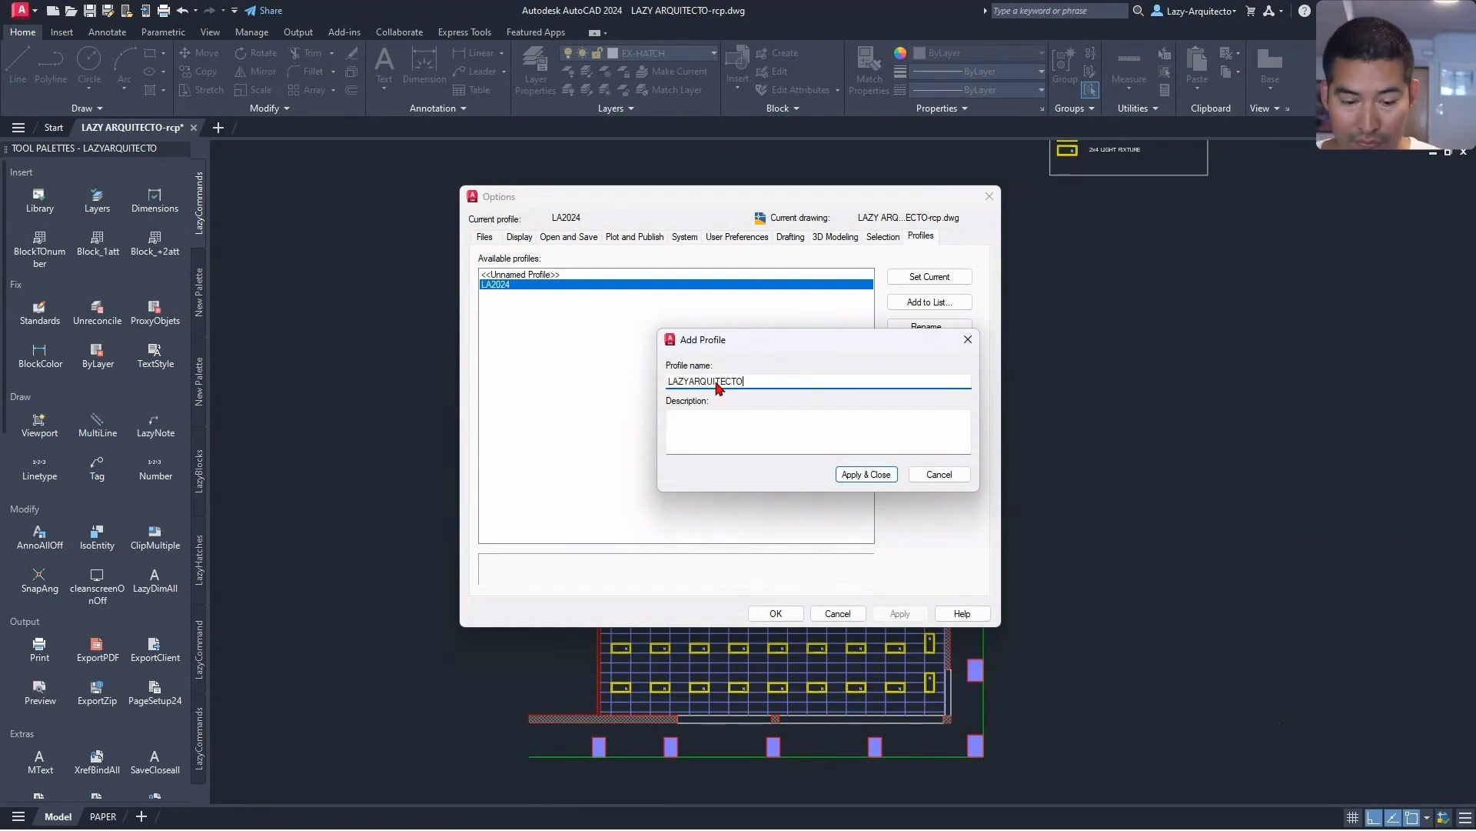
pyautogui.click(859, 474)
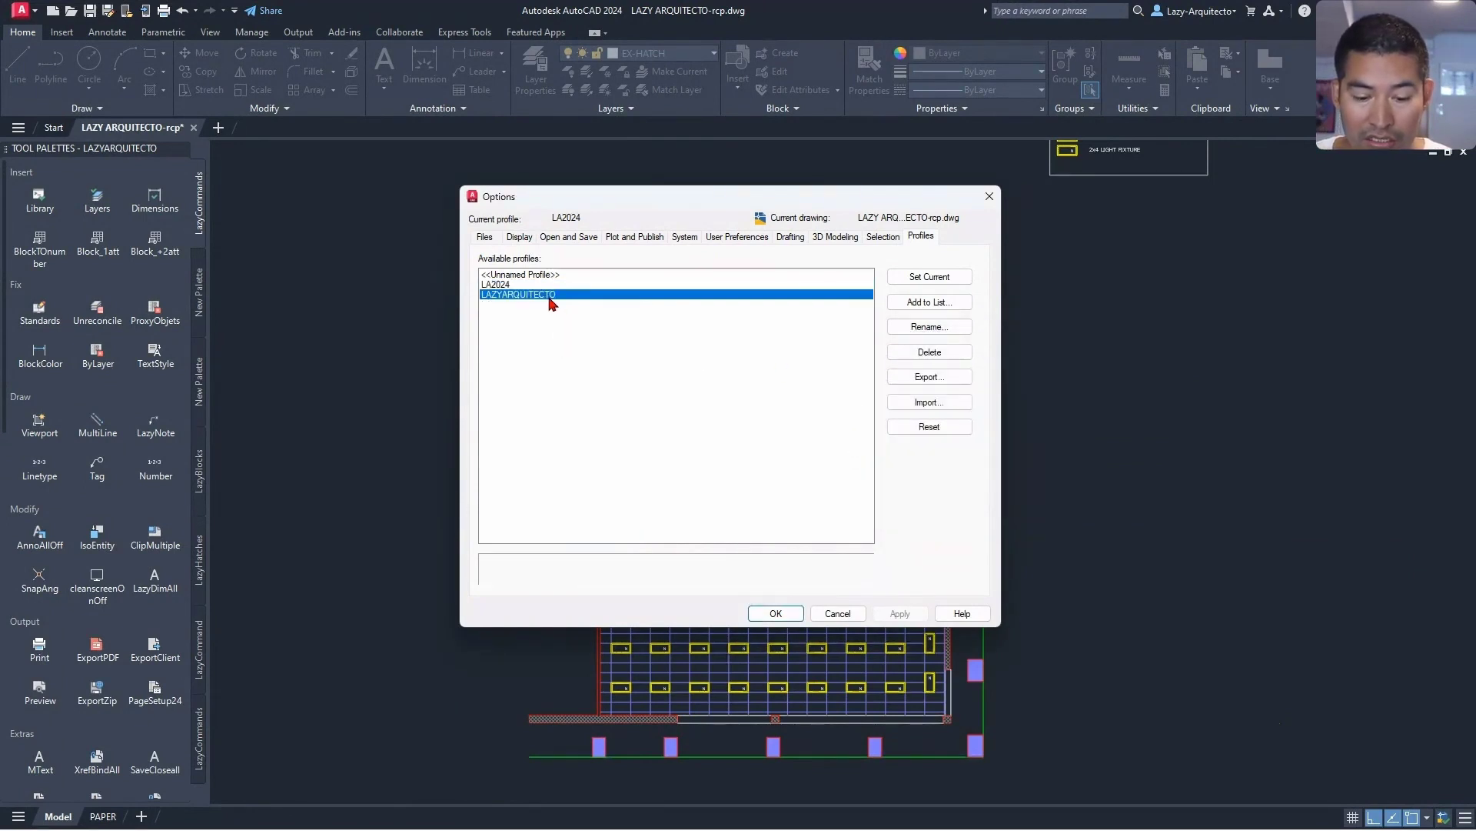
pyautogui.click(942, 276)
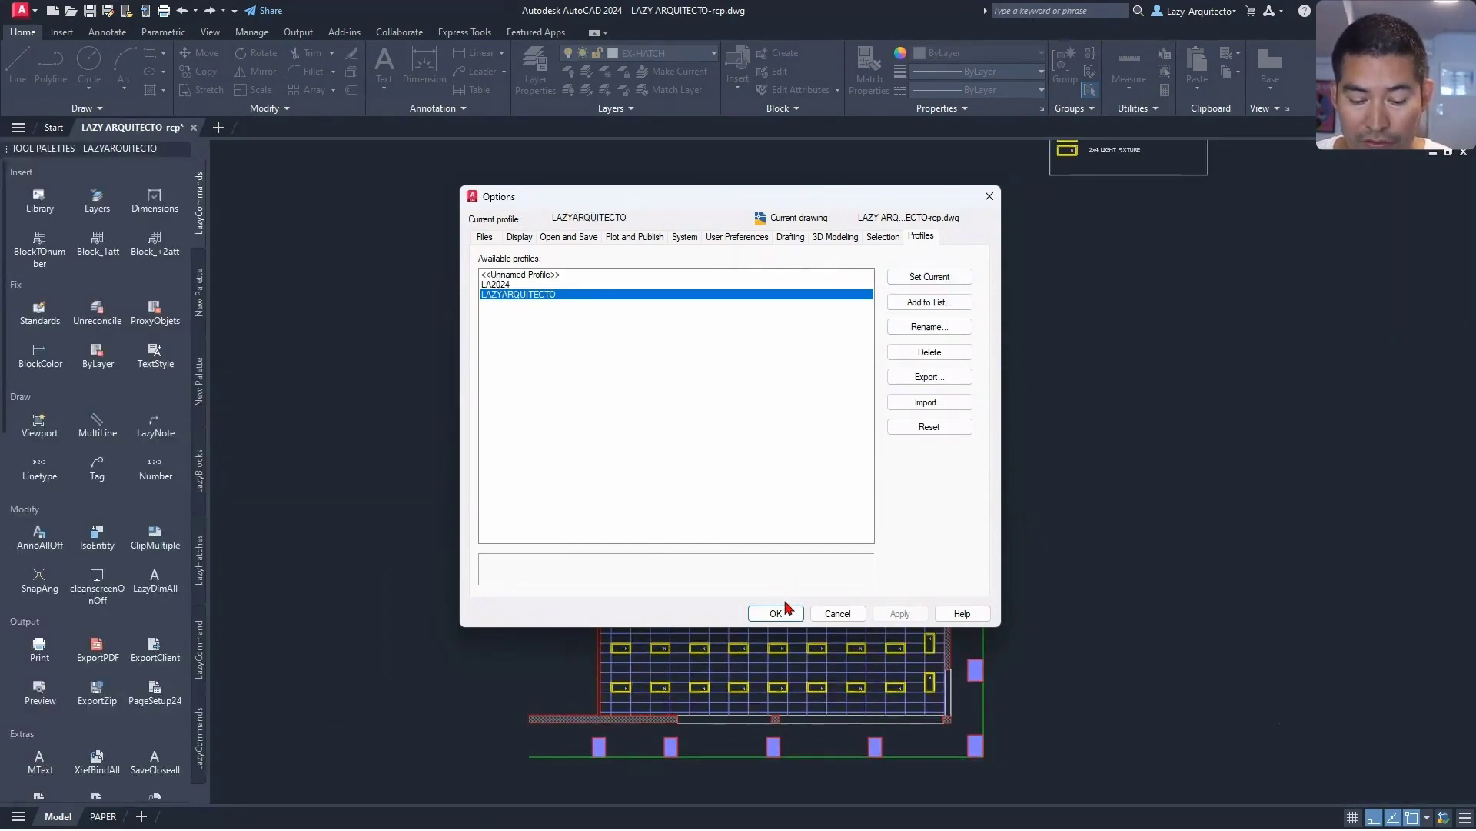
pyautogui.click(786, 609)
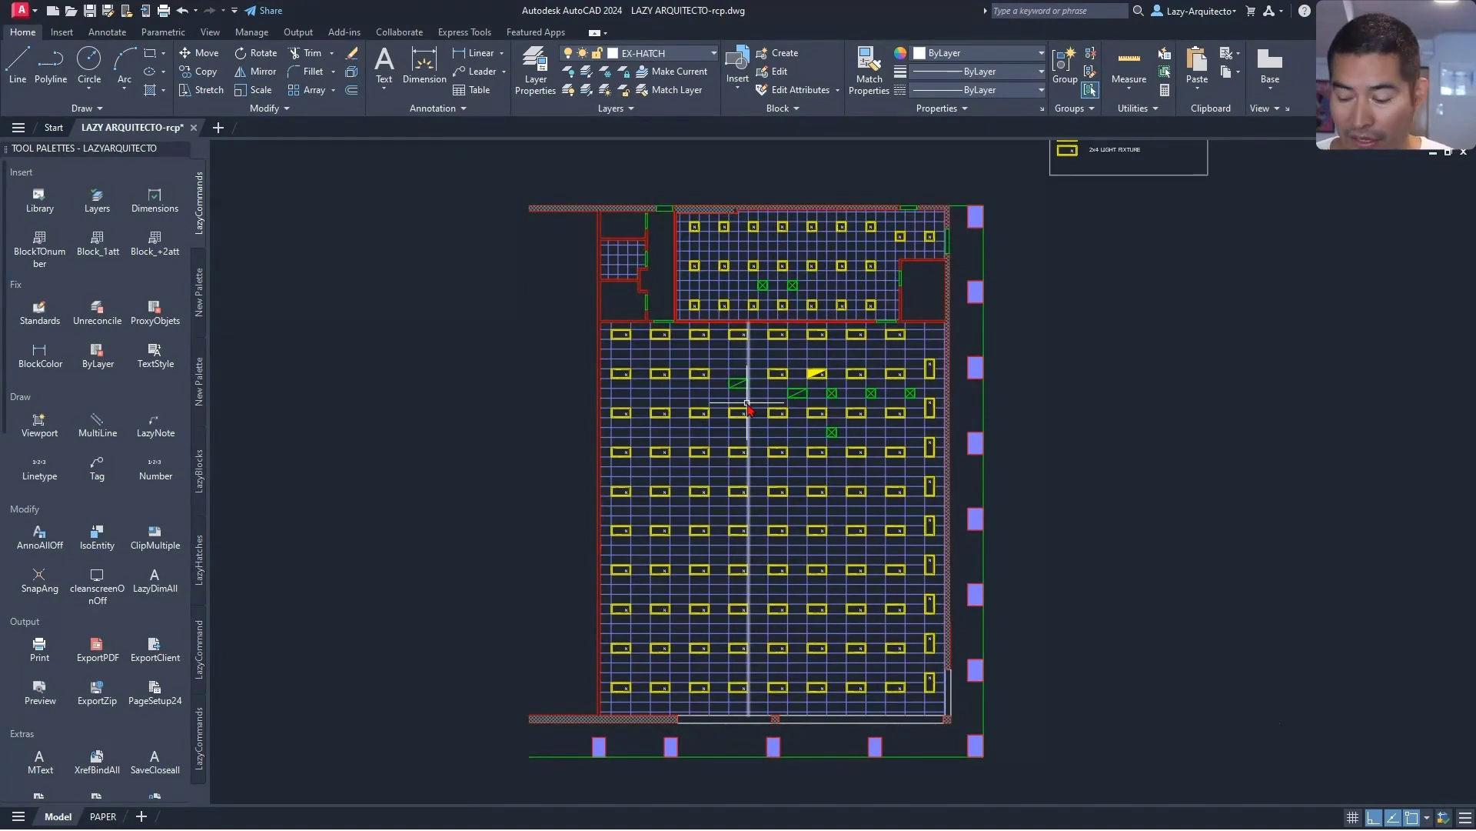
# Step: Reopen the program options and select <<Unnamed Profile>> among the available profiles
pyautogui.write('op')
pyautogui.press('Return')
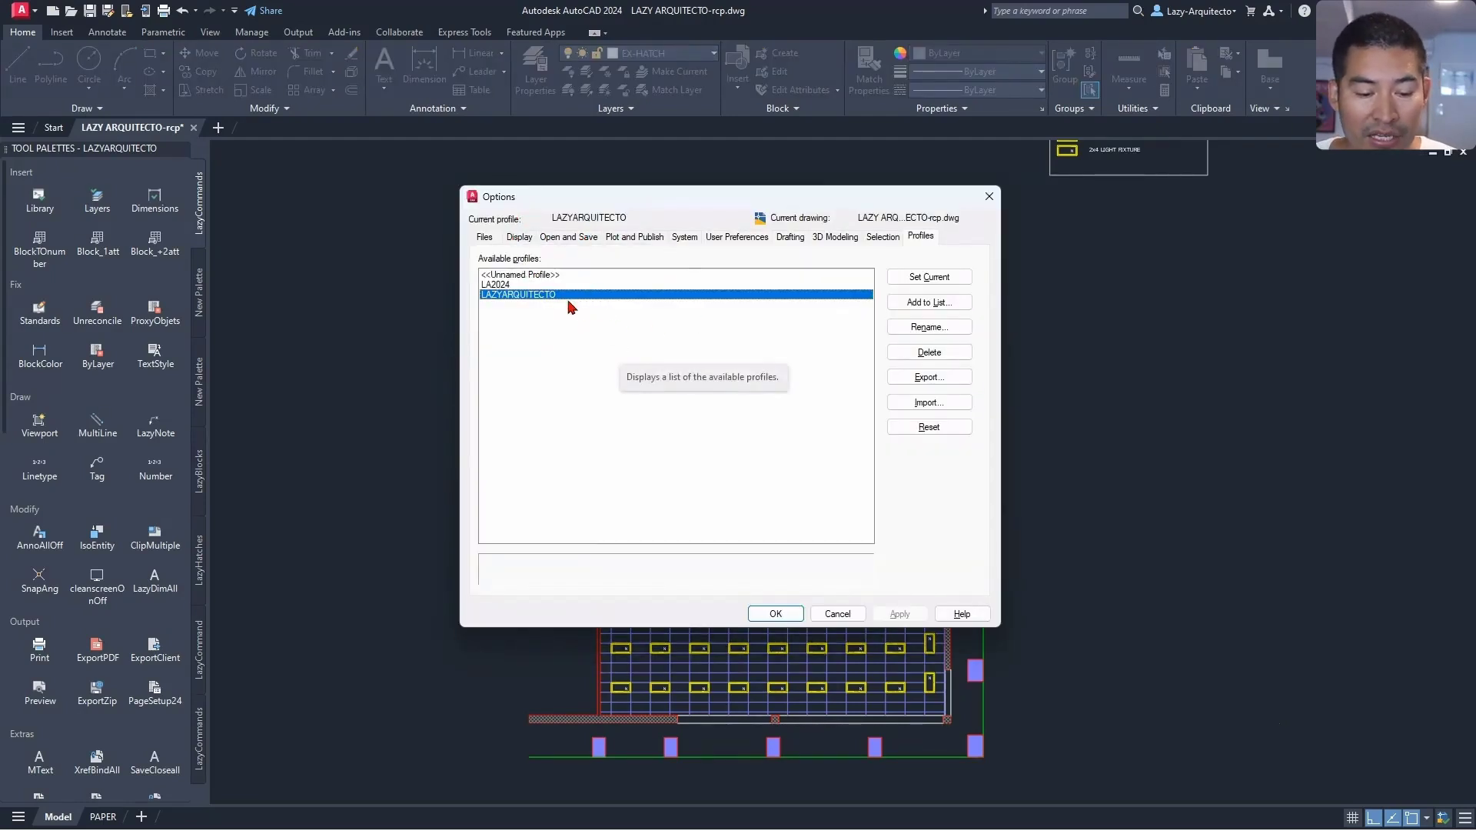
pyautogui.click(521, 276)
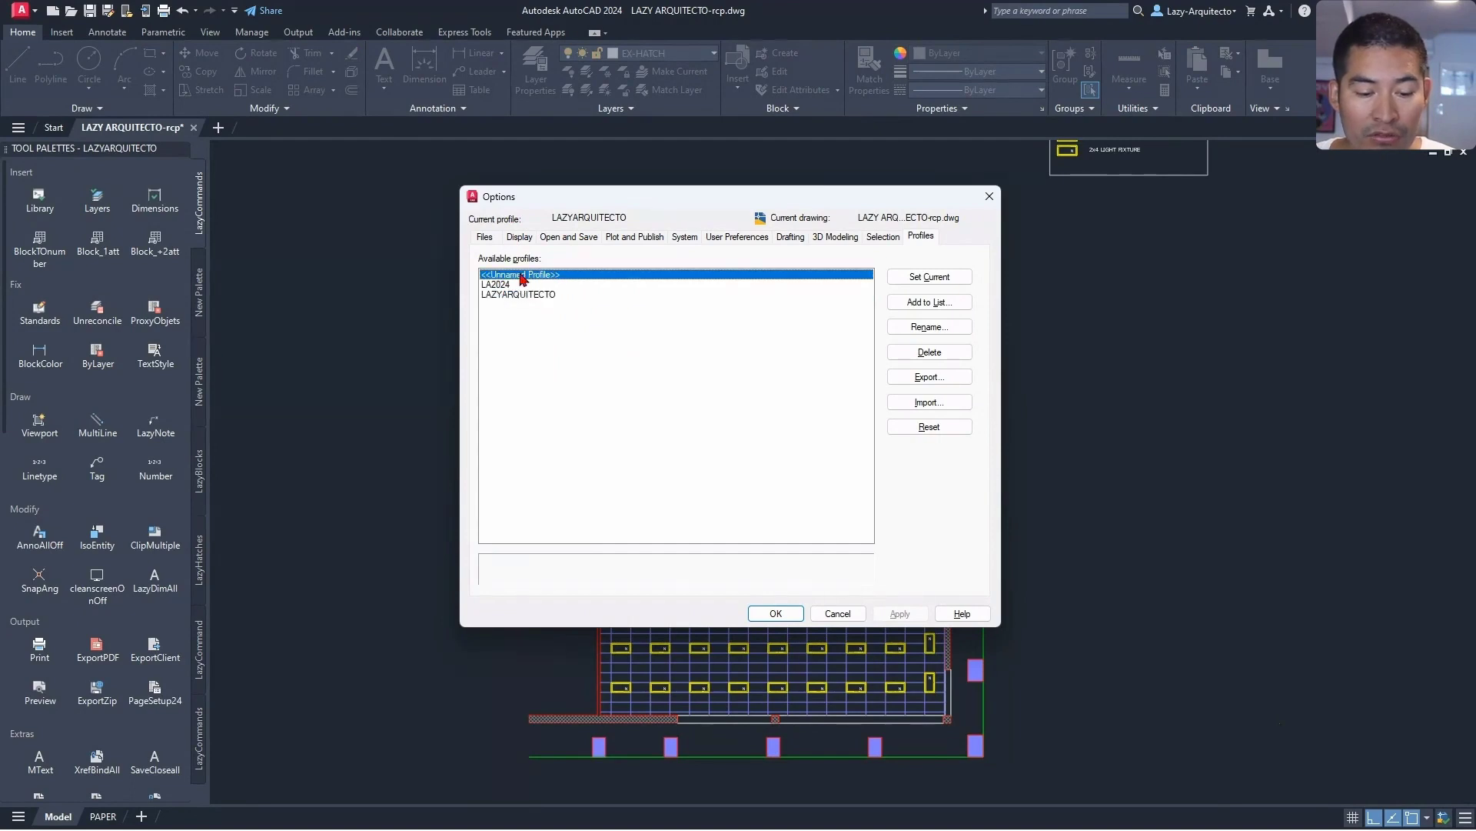